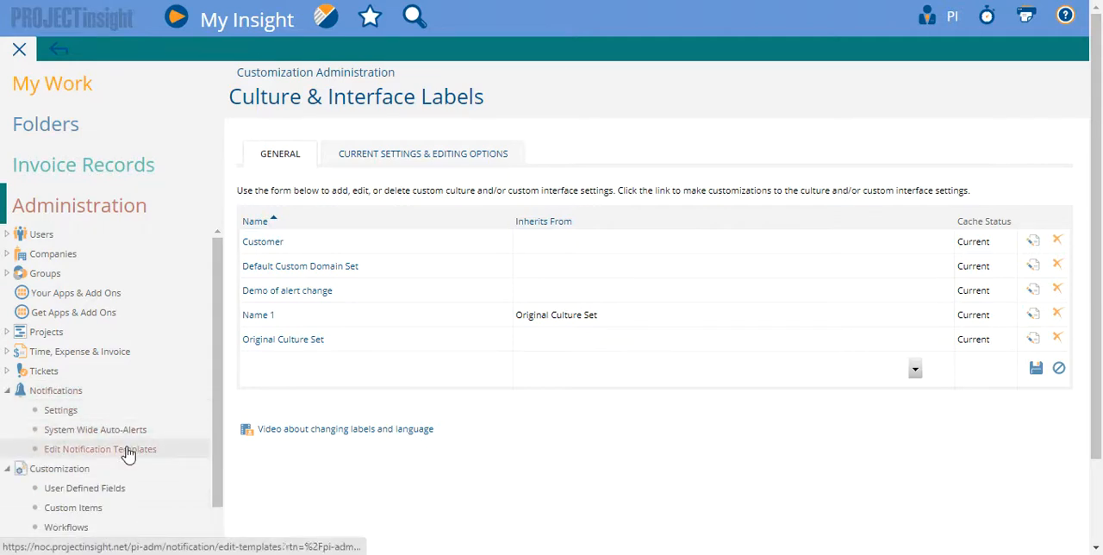
Open Culture & Interface Labels under Customization, and Edit Notification Templates under Notifications.
{"action": "scroll", "coordinate": [439, 431], "scroll_direction": "down", "scroll_amount": 2}
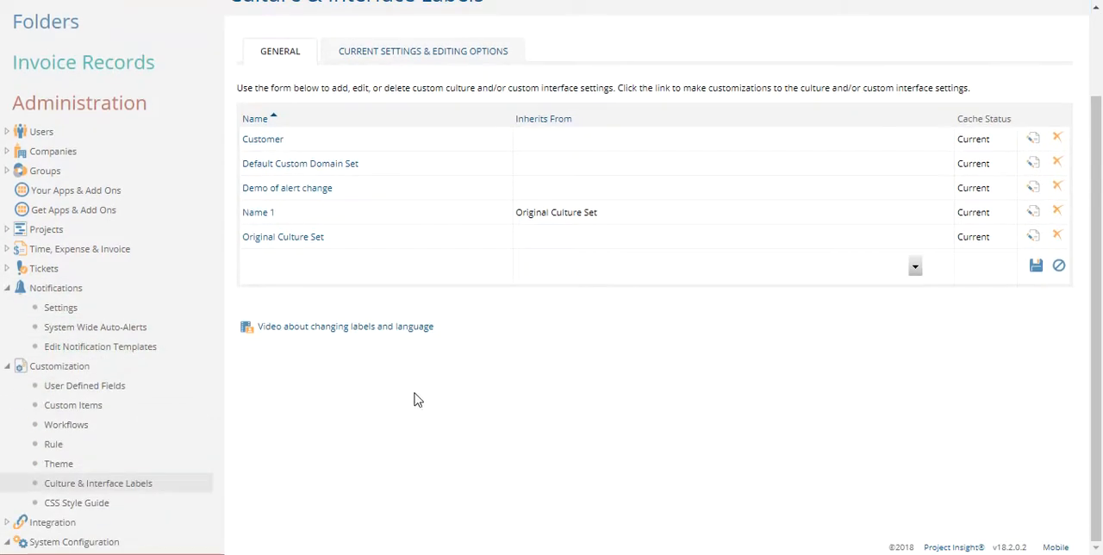
{"action": "left_click", "coordinate": [112, 483]}
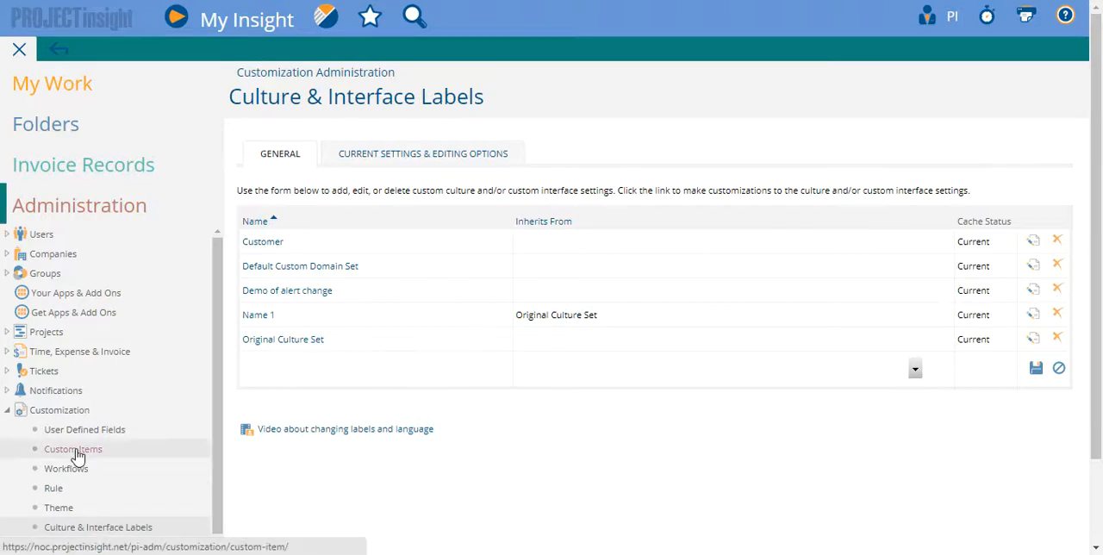
{"action": "scroll", "coordinate": [349, 402], "scroll_direction": "down", "scroll_amount": 2}
{"action": "scroll", "coordinate": [172, 474], "scroll_direction": "down", "scroll_amount": 2}
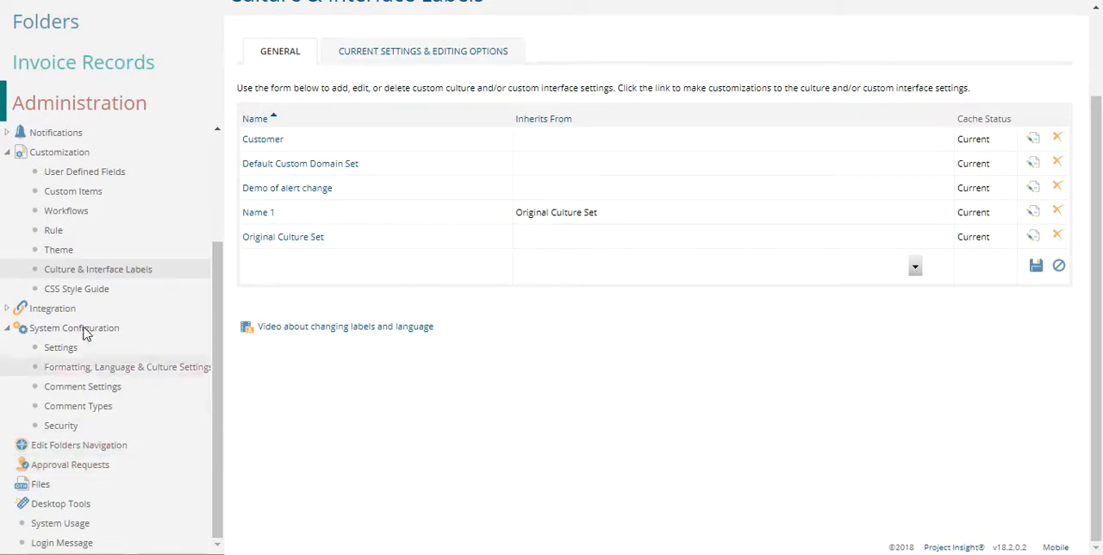
{"action": "left_click", "coordinate": [12, 135]}
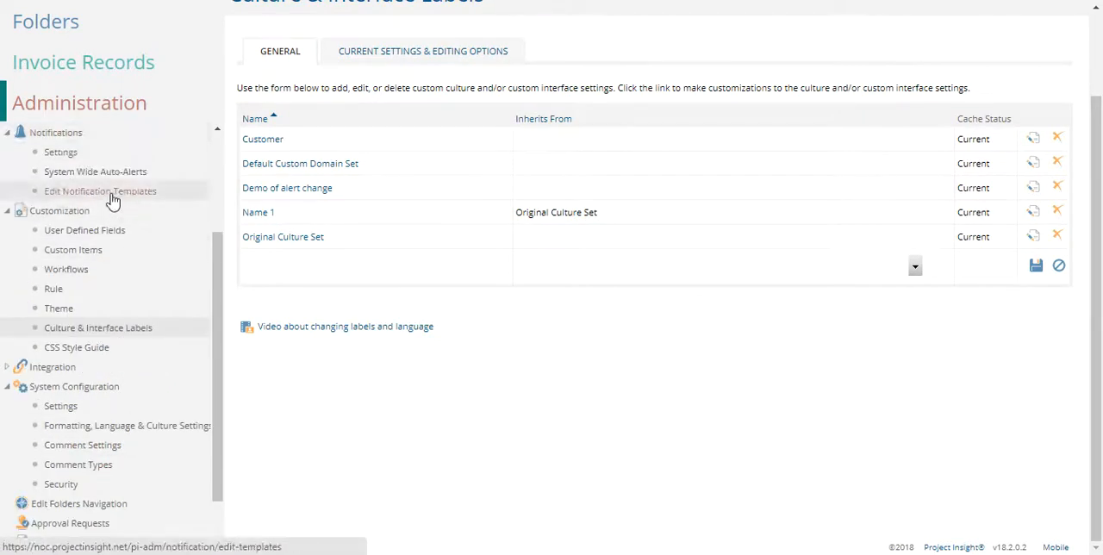
{"action": "left_click", "coordinate": [164, 235]}
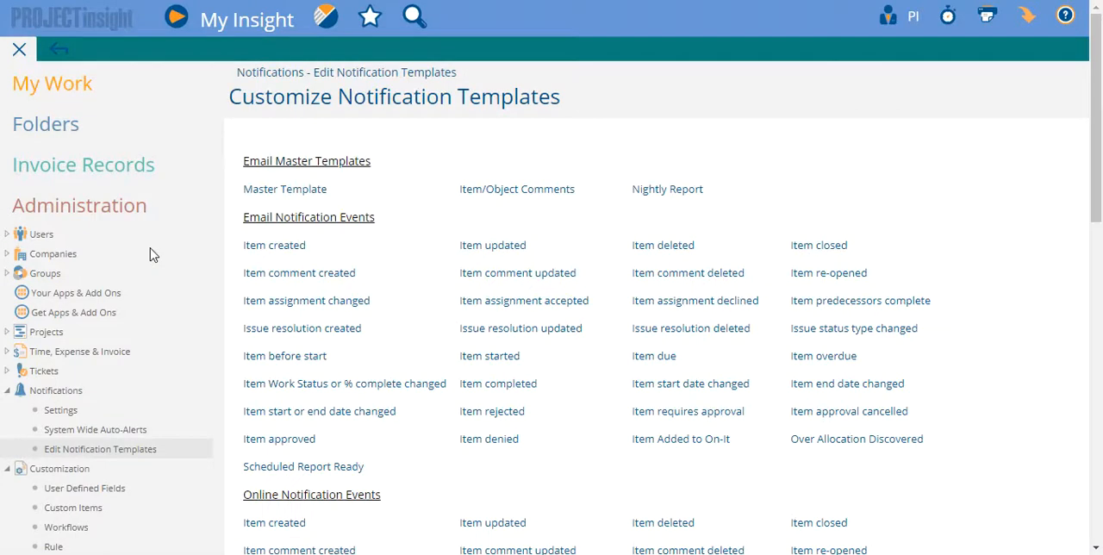
Return to Culture & Interface Labels and show the notification templates of the Original Culture Set.
{"action": "scroll", "coordinate": [559, 384], "scroll_direction": "down", "scroll_amount": 5}
{"action": "scroll", "coordinate": [559, 441], "scroll_direction": "up", "scroll_amount": 5}
{"action": "scroll", "coordinate": [69, 364], "scroll_direction": "down", "scroll_amount": 5}
{"action": "left_click", "coordinate": [119, 372]}
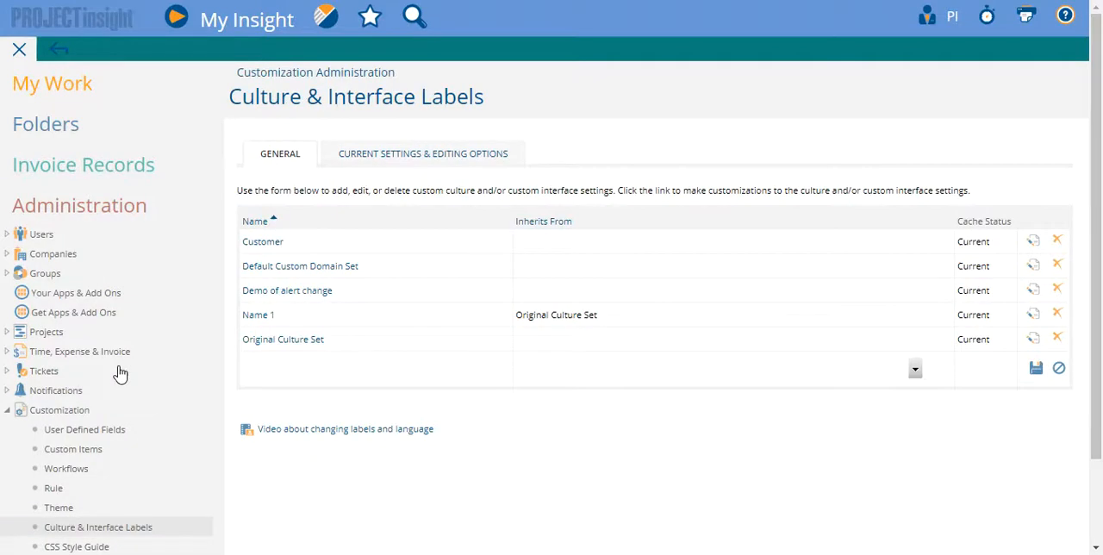
{"action": "left_click", "coordinate": [298, 345]}
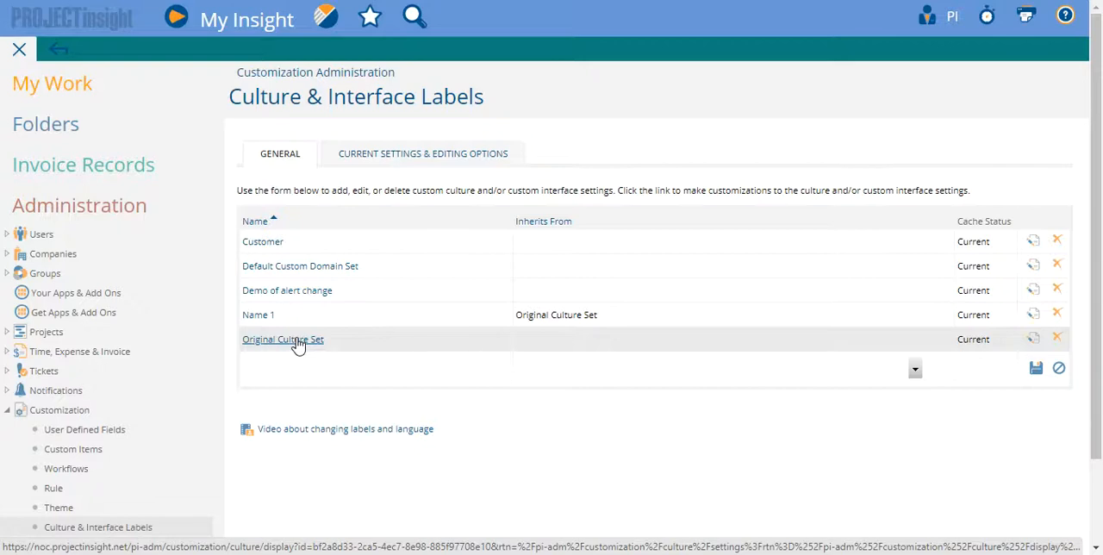
{"action": "left_click", "coordinate": [295, 341]}
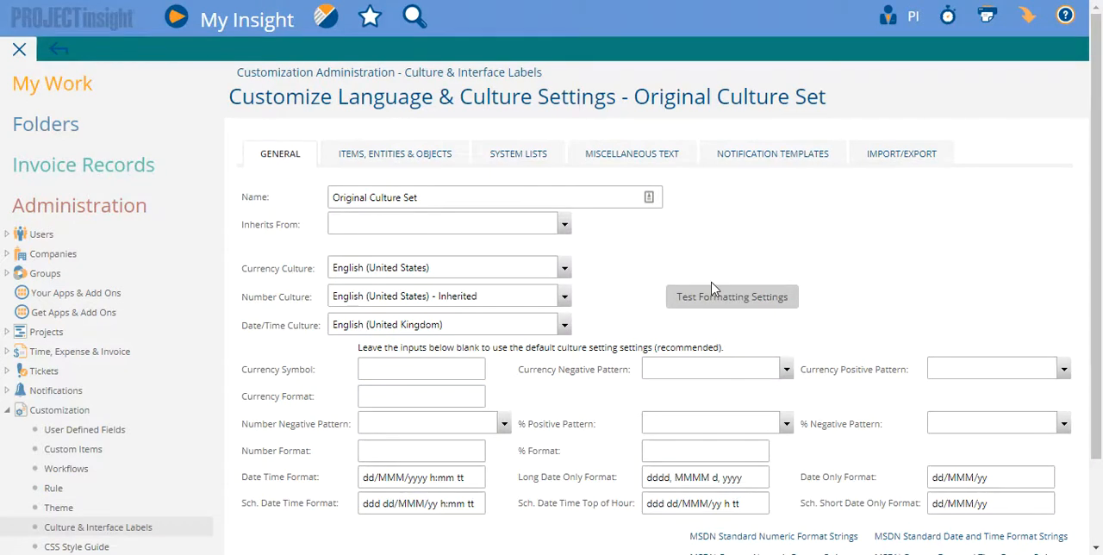
{"action": "left_click", "coordinate": [787, 161]}
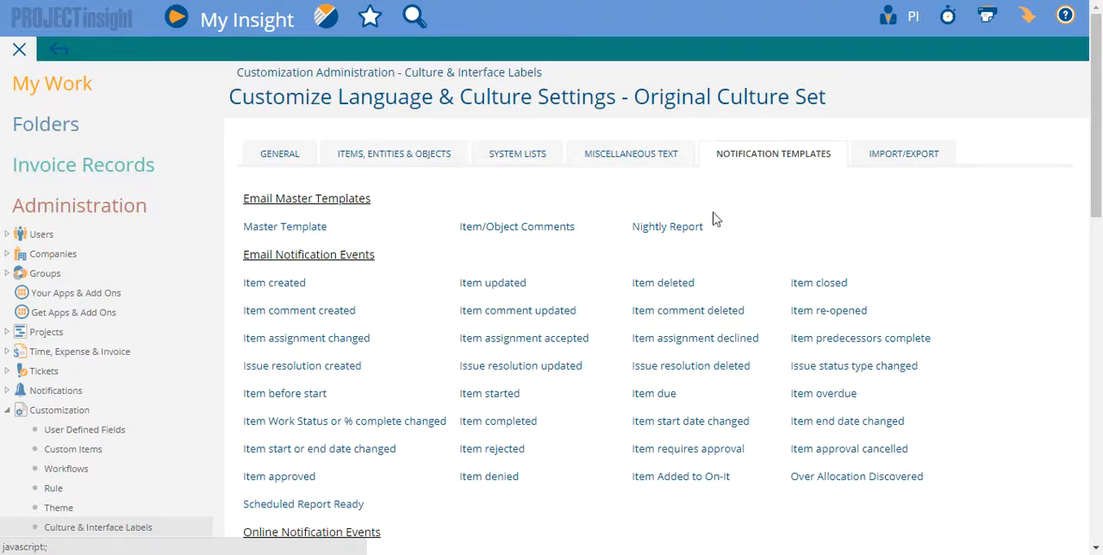
Look through the culture set's template groups, from email master templates and notification events to custom items, workflows and miscellaneous emails.
{"action": "scroll", "coordinate": [625, 413], "scroll_direction": "down", "scroll_amount": 1}
{"action": "scroll", "coordinate": [625, 413], "scroll_direction": "down", "scroll_amount": 5}
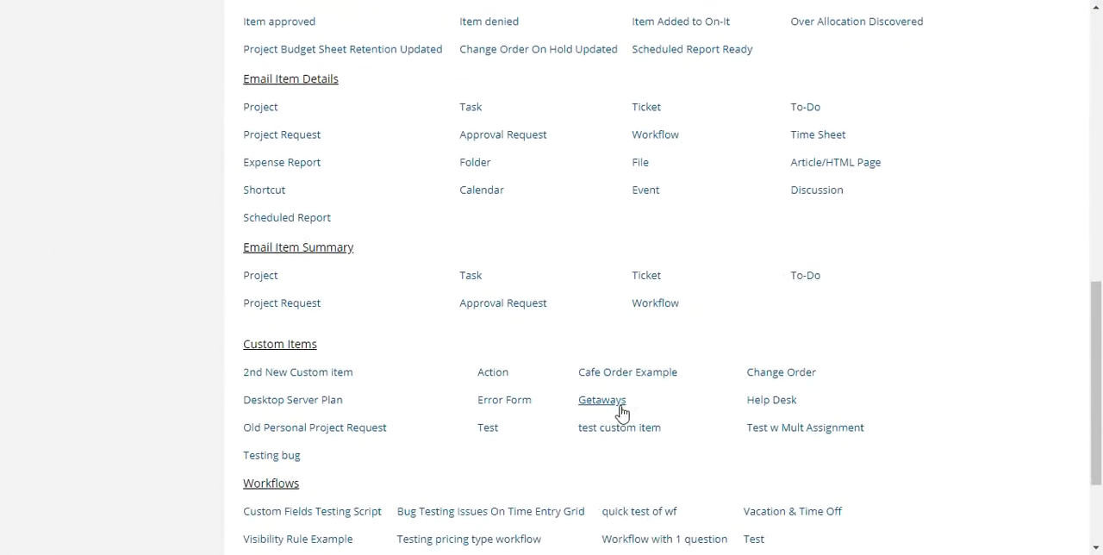
{"action": "scroll", "coordinate": [625, 413], "scroll_direction": "down", "scroll_amount": 2}
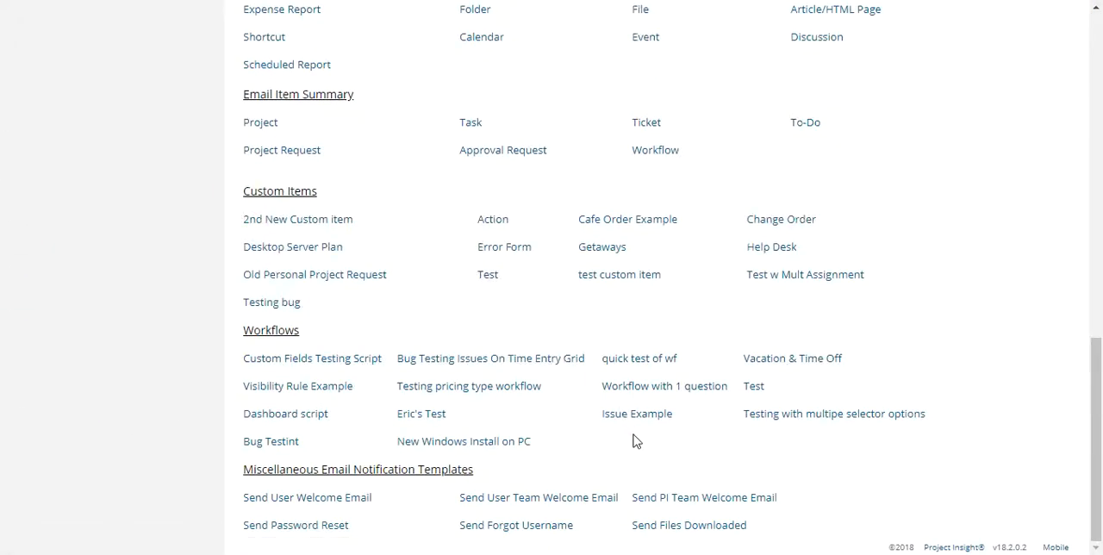
{"action": "scroll", "coordinate": [474, 470], "scroll_direction": "up", "scroll_amount": 4}
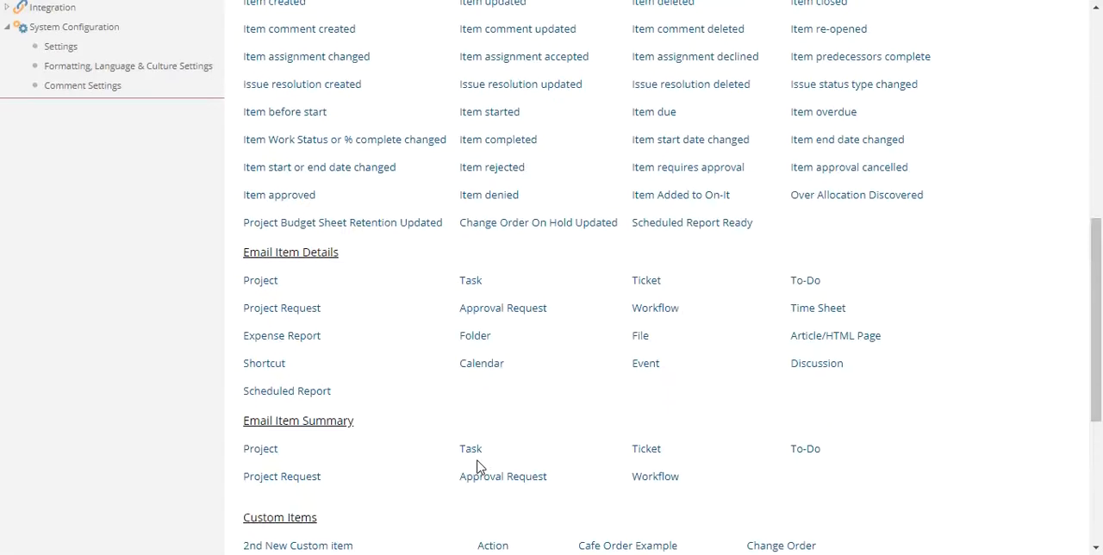
{"action": "scroll", "coordinate": [477, 468], "scroll_direction": "up", "scroll_amount": 1}
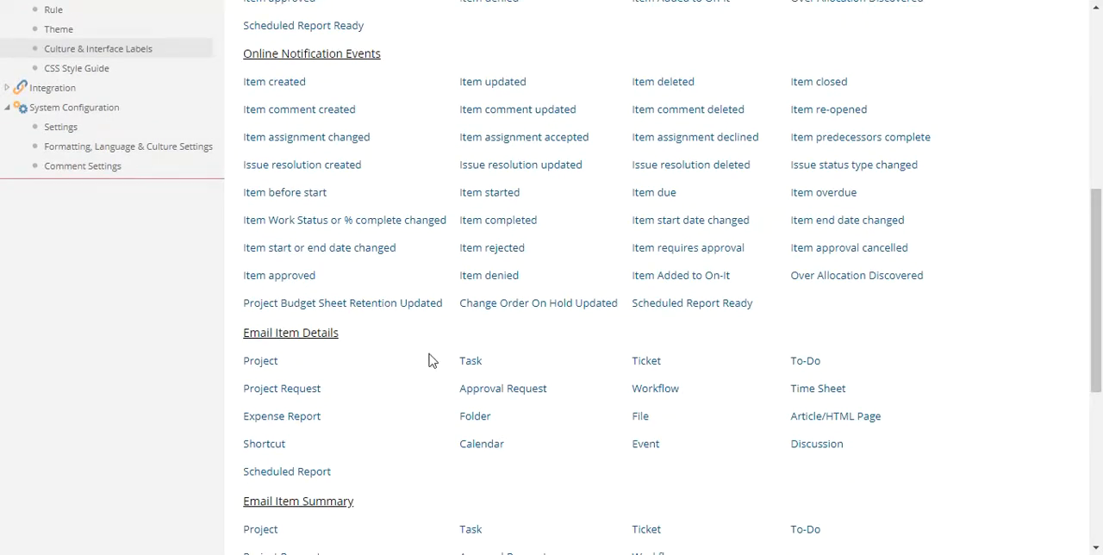
{"action": "scroll", "coordinate": [427, 373], "scroll_direction": "up", "scroll_amount": 3}
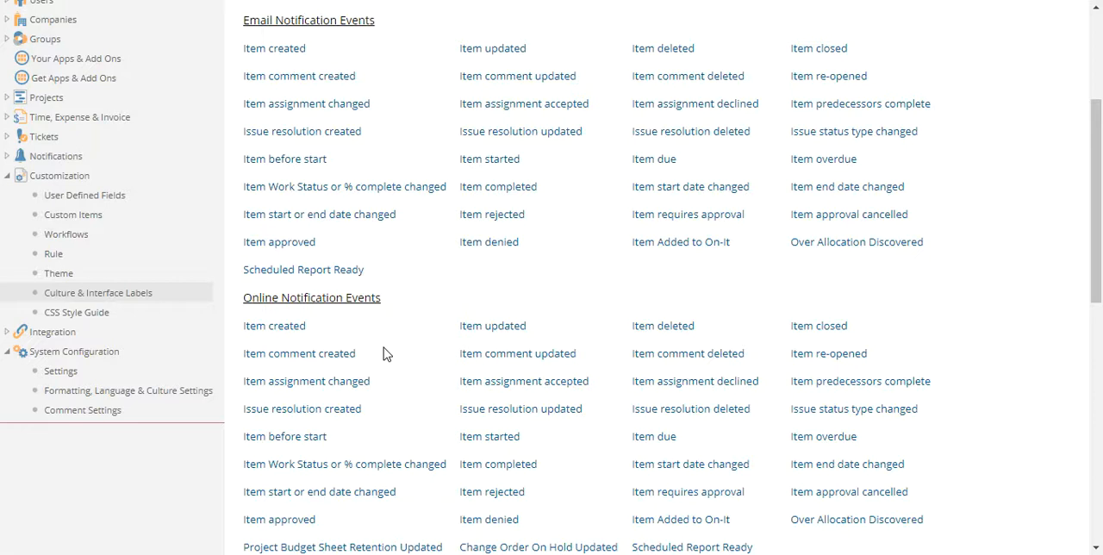
{"action": "scroll", "coordinate": [584, 375], "scroll_direction": "up", "scroll_amount": 1}
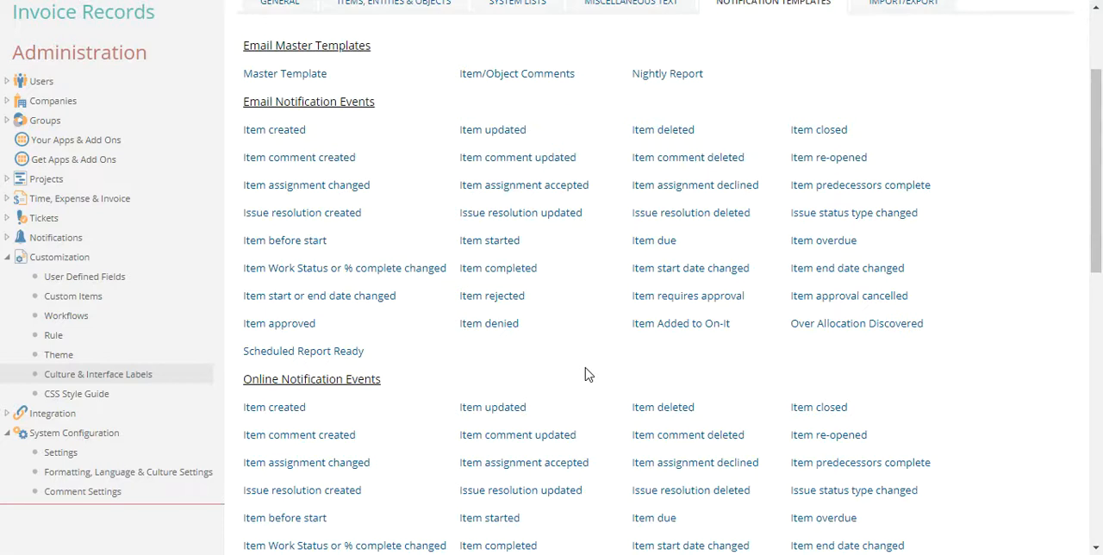
Open the Approval Request template under Email Item Details and look over its custom template form.
{"action": "scroll", "coordinate": [578, 373], "scroll_direction": "down", "scroll_amount": 5}
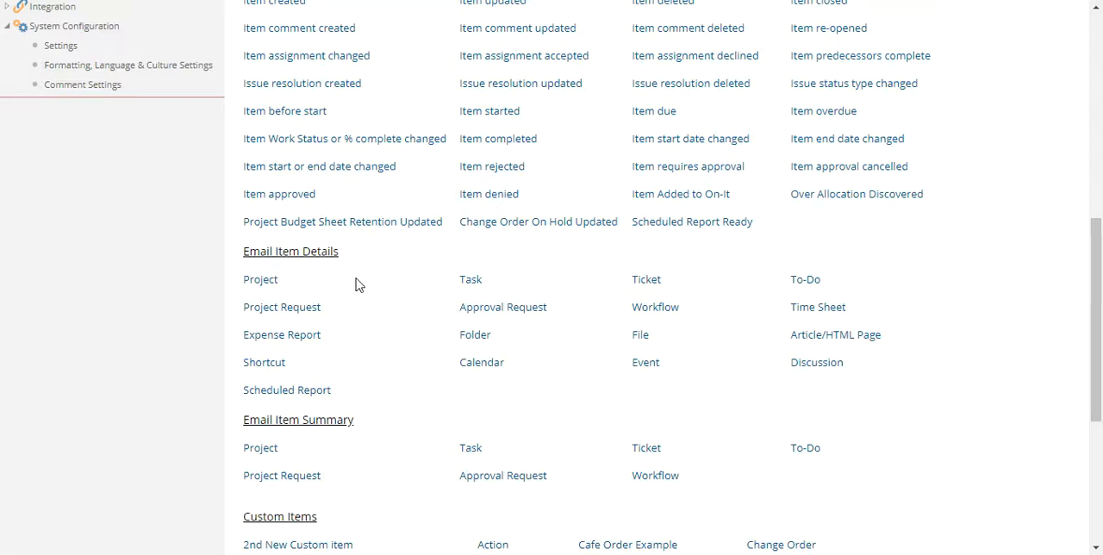
{"action": "scroll", "coordinate": [355, 284], "scroll_direction": "down", "scroll_amount": 1}
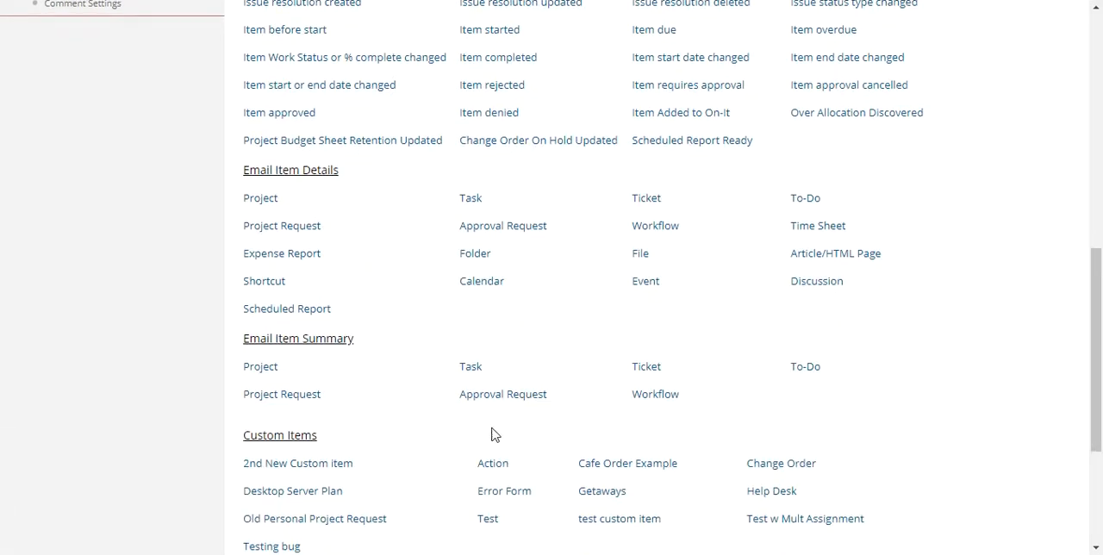
{"action": "left_click", "coordinate": [506, 236]}
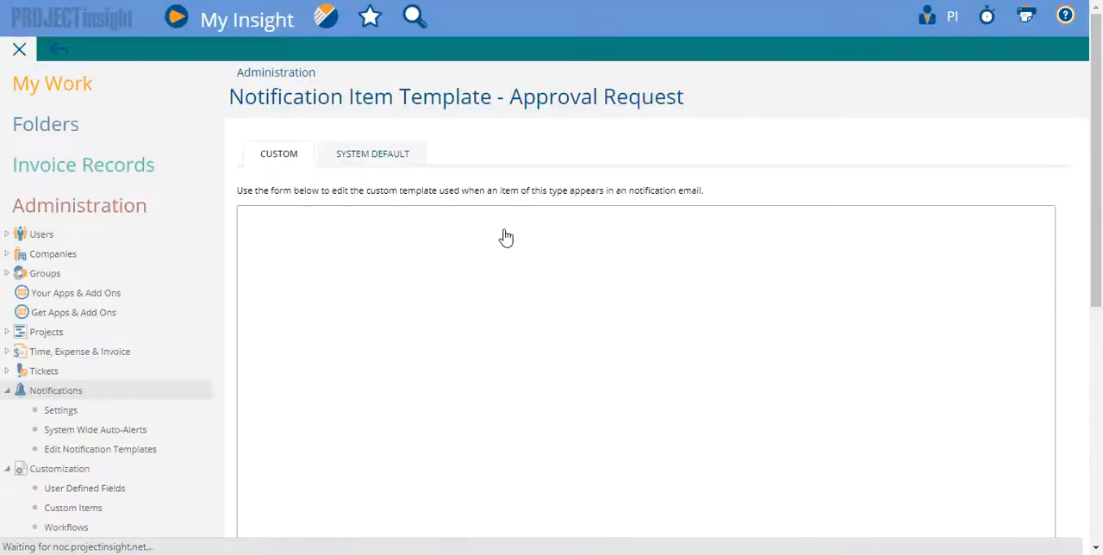
{"action": "scroll", "coordinate": [402, 271], "scroll_direction": "down", "scroll_amount": 3}
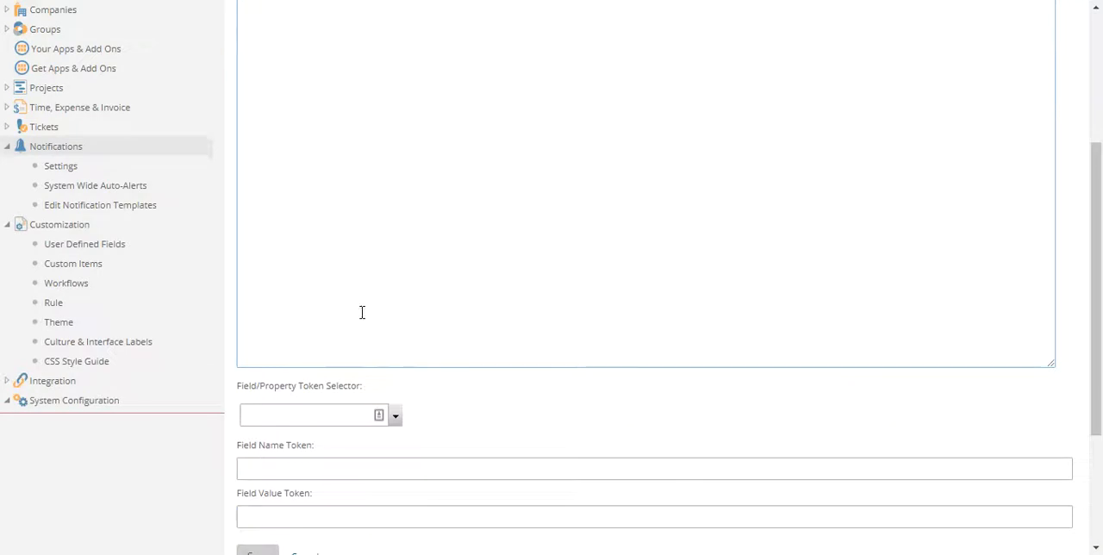
{"action": "scroll", "coordinate": [345, 285], "scroll_direction": "up", "scroll_amount": 3}
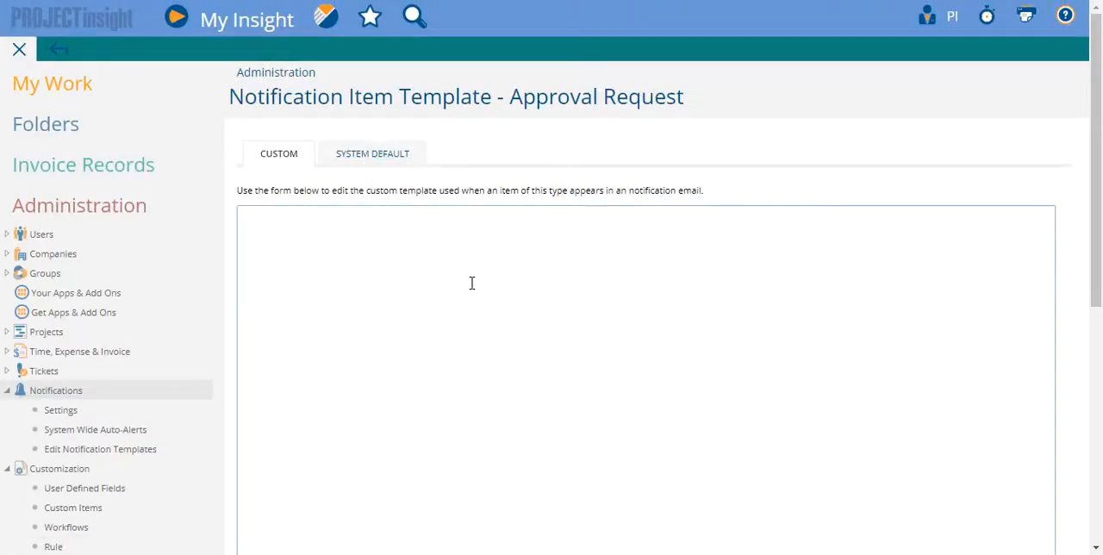
Copy the entire system default code of the Approval Request template into its empty custom template.
{"action": "left_click", "coordinate": [378, 155]}
{"action": "left_click", "coordinate": [624, 343]}
{"action": "key", "text": "ctrl+a"}
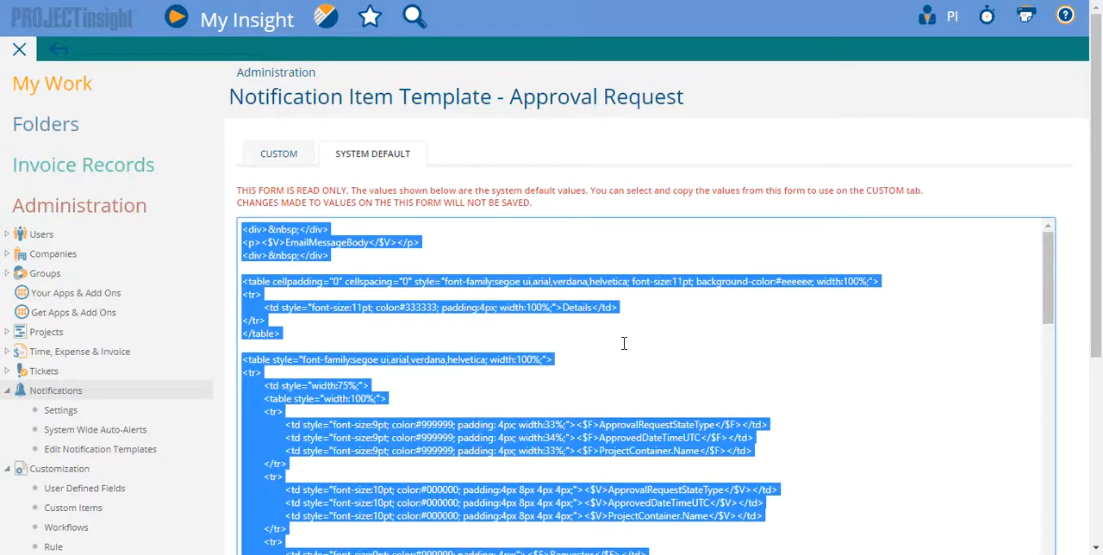
{"action": "left_click", "coordinate": [280, 154]}
{"action": "left_click", "coordinate": [378, 260]}
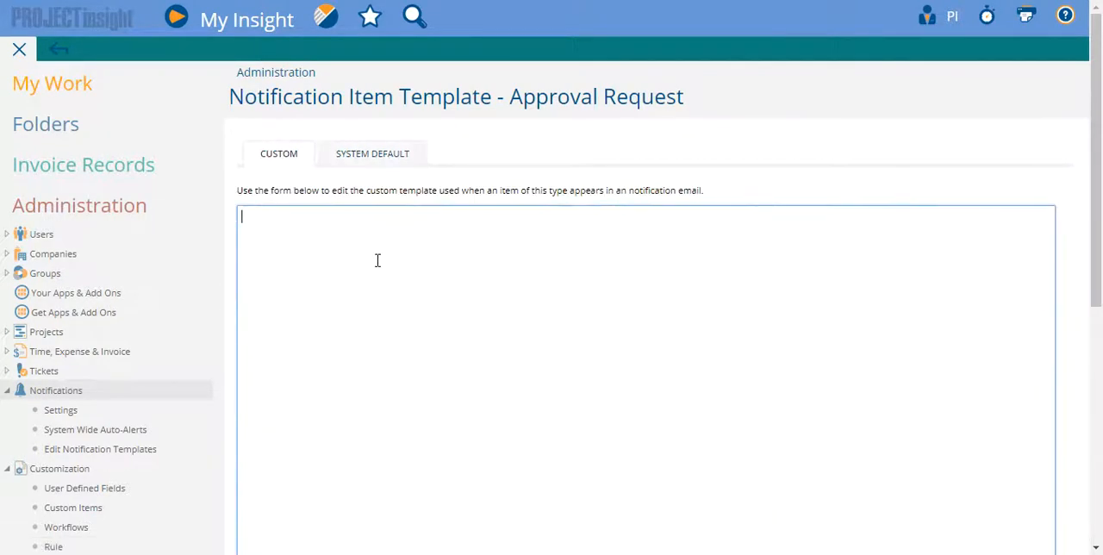
{"action": "key", "text": "ctrl+v"}
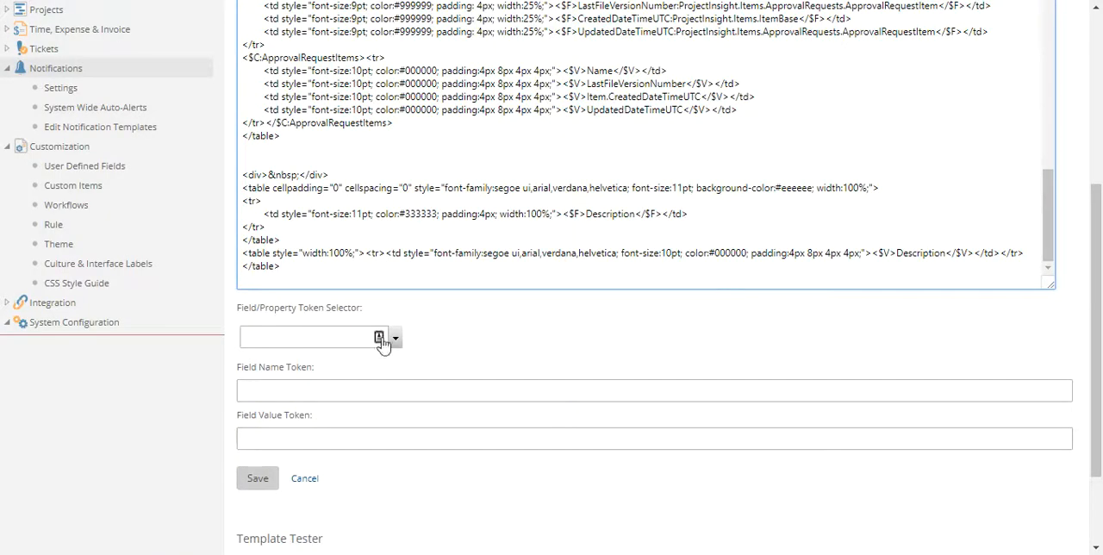
Browse the fields offered by the Field/Property Token Selector without choosing one.
{"action": "left_click", "coordinate": [308, 344]}
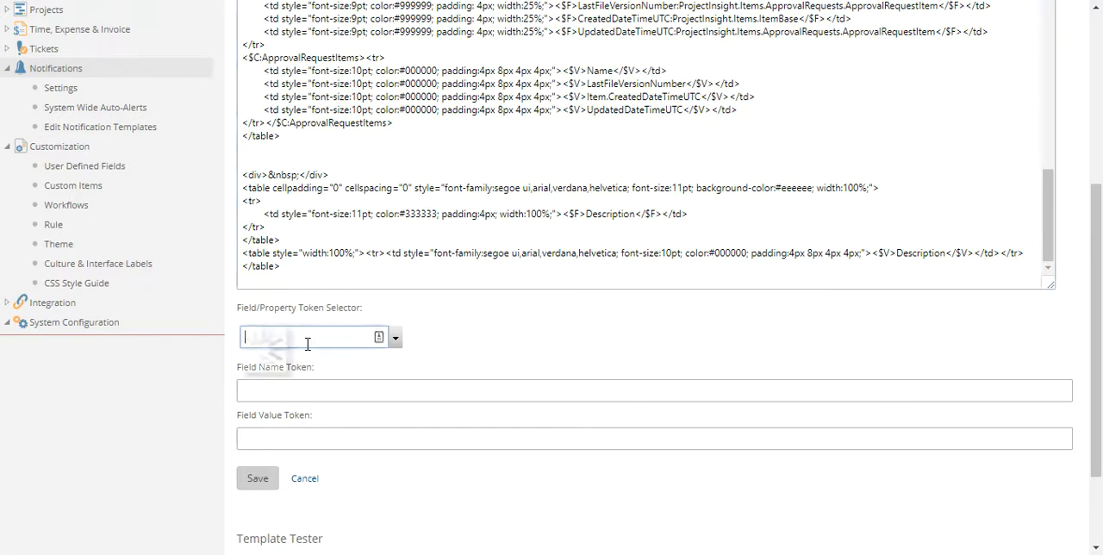
{"action": "scroll", "coordinate": [352, 384], "scroll_direction": "down", "scroll_amount": 3}
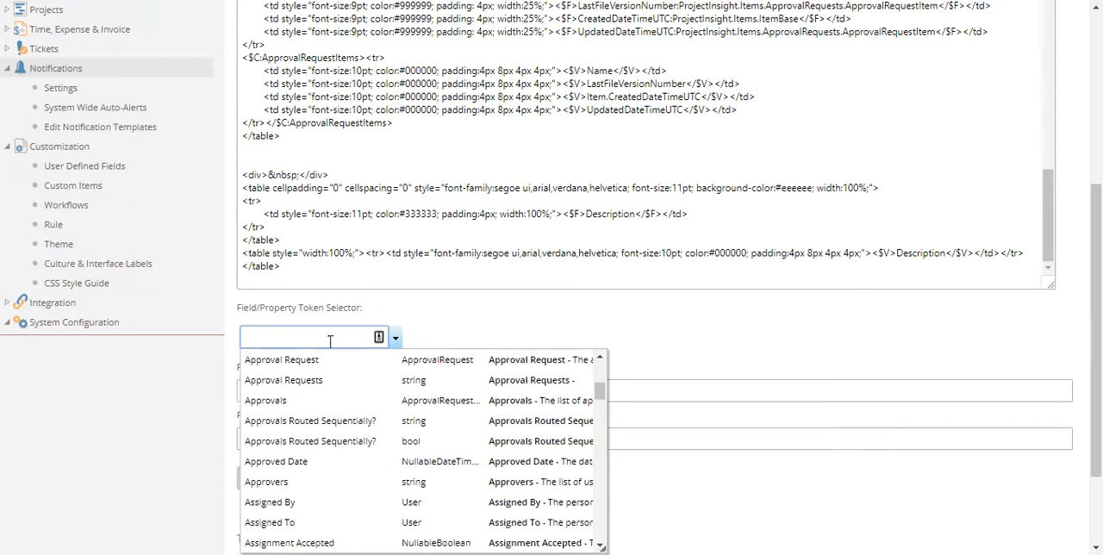
{"action": "scroll", "coordinate": [364, 439], "scroll_direction": "down", "scroll_amount": 2}
{"action": "left_click", "coordinate": [473, 316]}
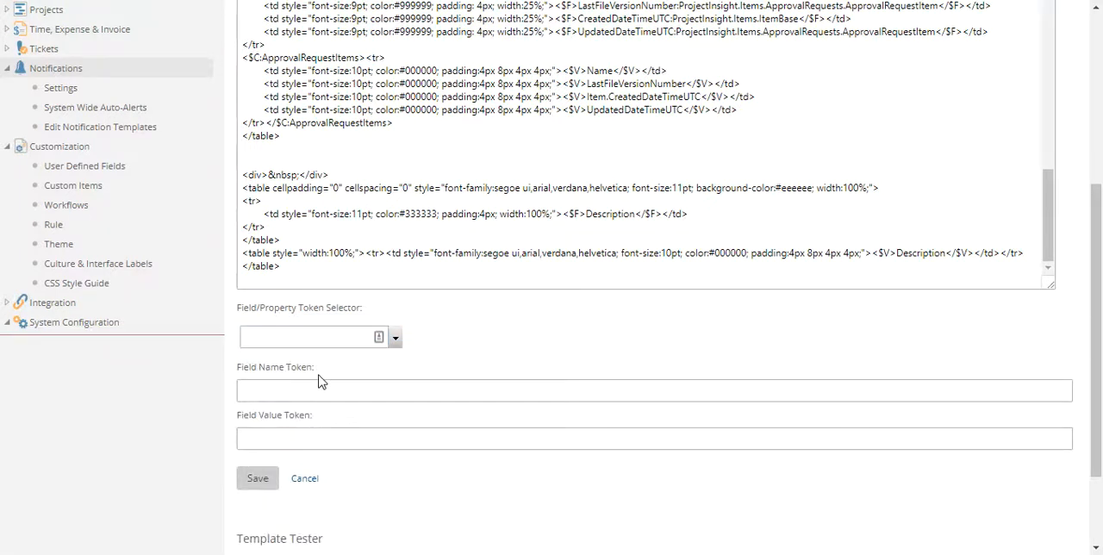
Preview the template in the Template Tester using the 12/15/2017 9:51 AM "Approval Request Item comment created: 111 test" event.
{"action": "scroll", "coordinate": [352, 445], "scroll_direction": "down", "scroll_amount": 2}
{"action": "scroll", "coordinate": [352, 313], "scroll_direction": "up", "scroll_amount": 3}
{"action": "scroll", "coordinate": [468, 118], "scroll_direction": "down", "scroll_amount": 2}
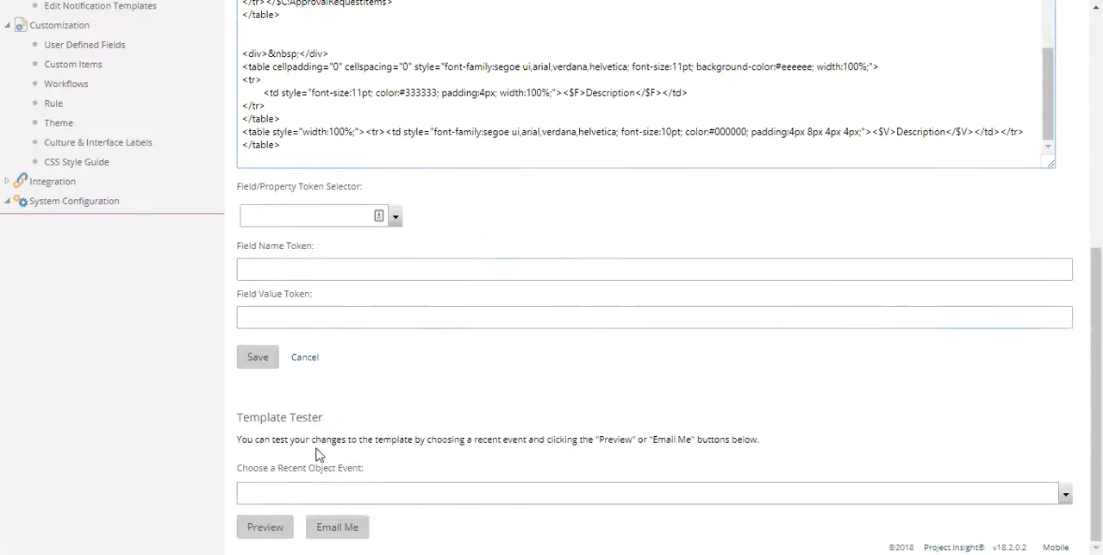
{"action": "left_click", "coordinate": [340, 490]}
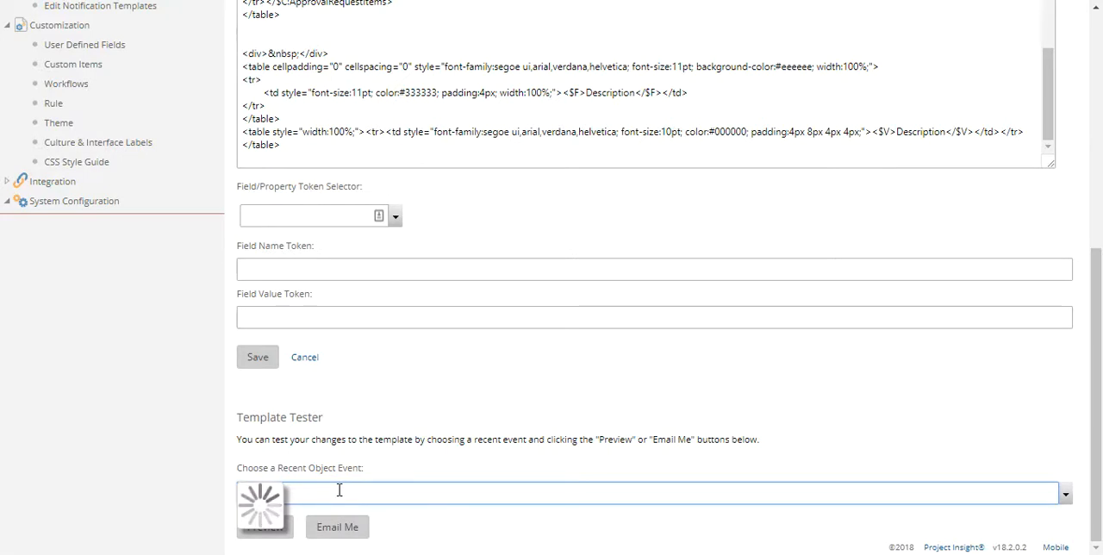
{"action": "scroll", "coordinate": [455, 493], "scroll_direction": "down", "scroll_amount": 2}
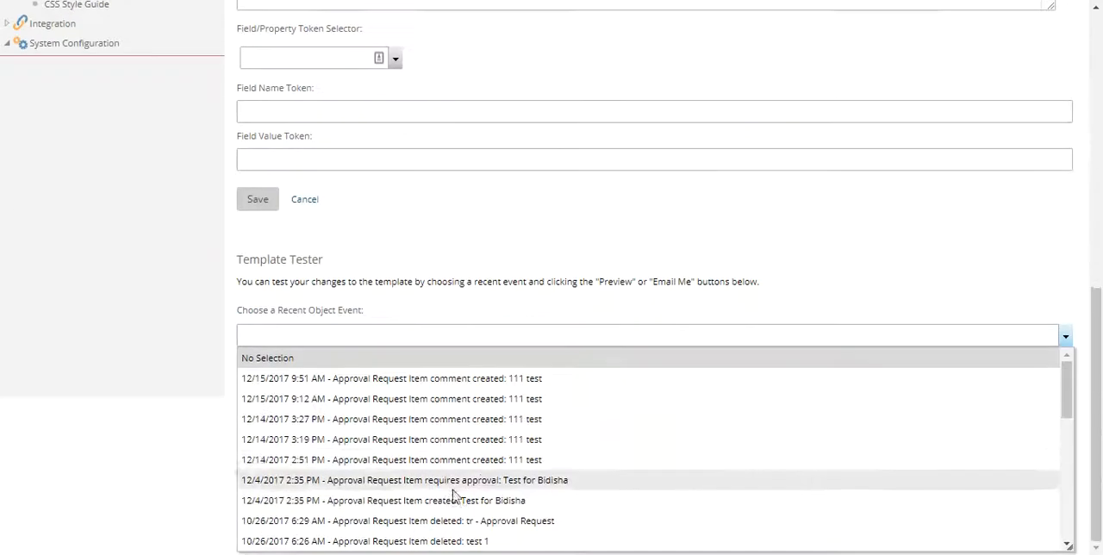
{"action": "left_click", "coordinate": [487, 385]}
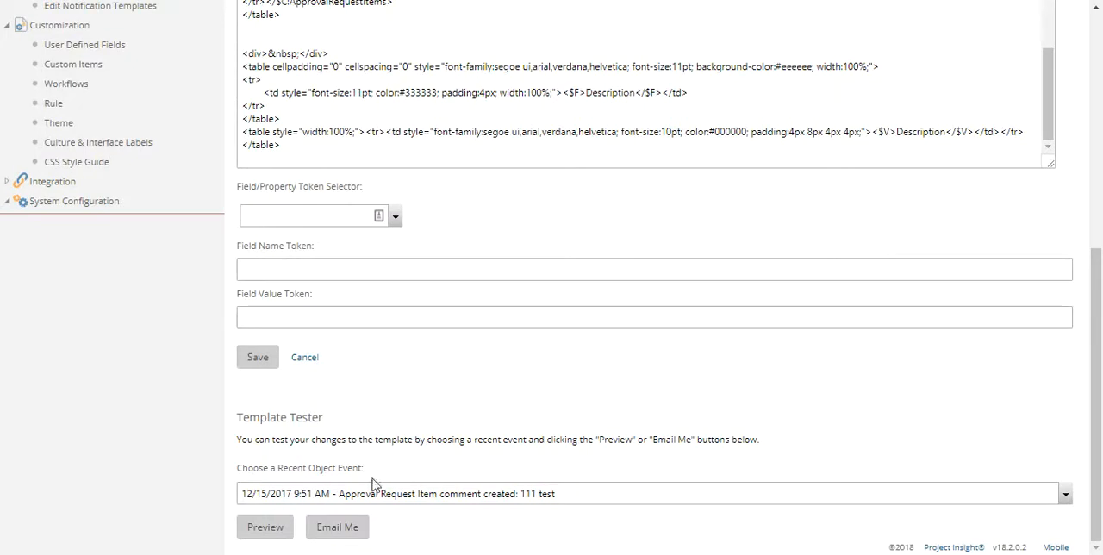
{"action": "left_click", "coordinate": [272, 529]}
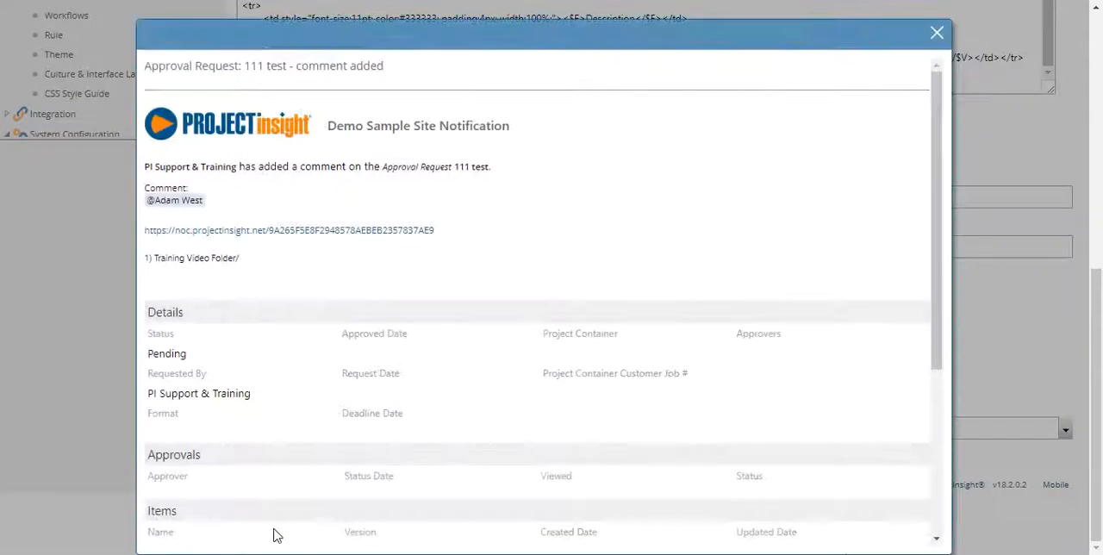
Examine the previewed notification, and move the preview window aside to view the custom template code behind it.
{"action": "scroll", "coordinate": [444, 392], "scroll_direction": "down", "scroll_amount": 1}
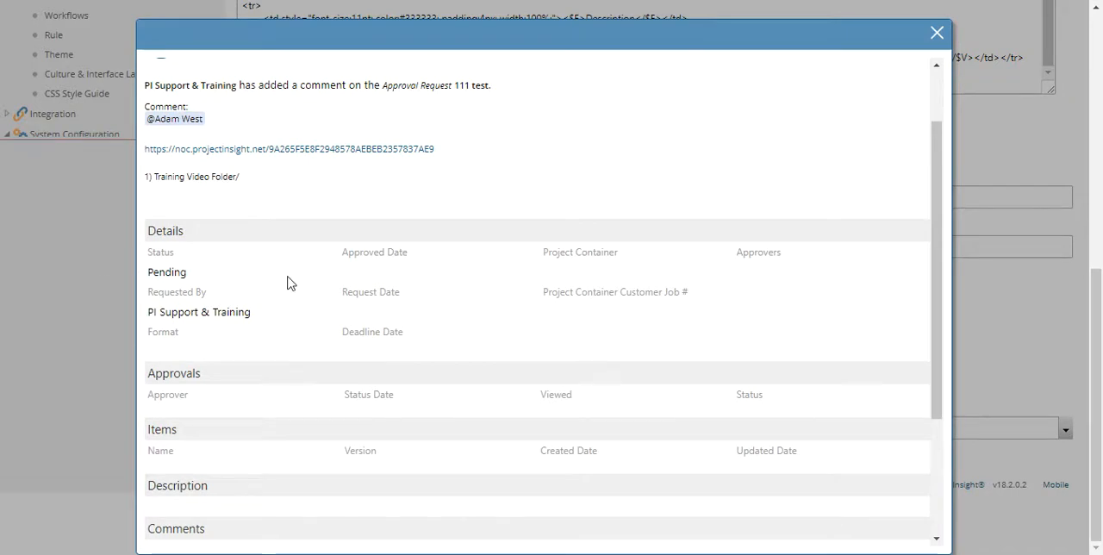
{"action": "scroll", "coordinate": [388, 362], "scroll_direction": "up", "scroll_amount": 1}
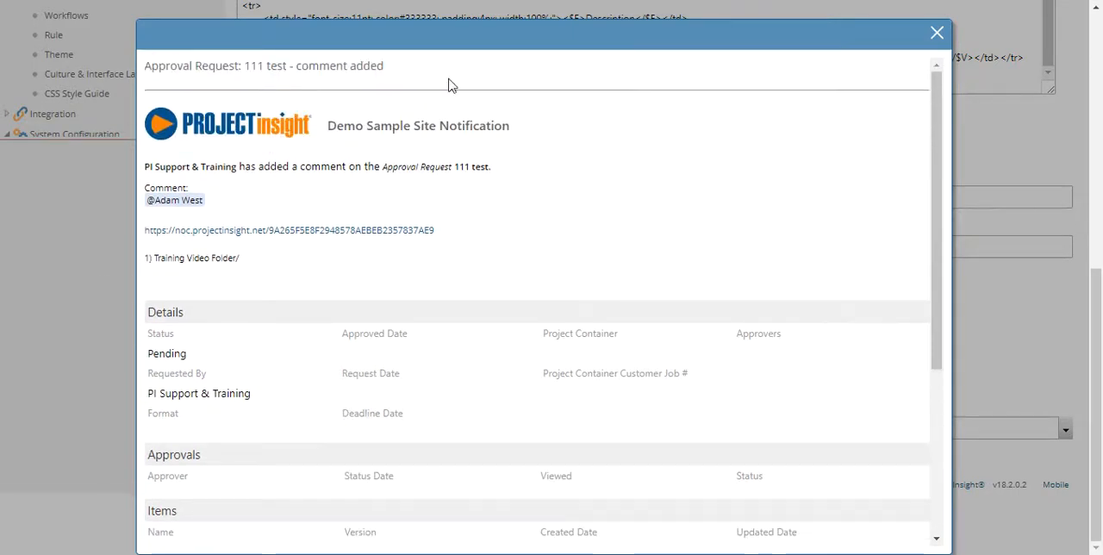
{"action": "left_click_drag", "start_coordinate": [574, 45], "coordinate": [657, 161]}
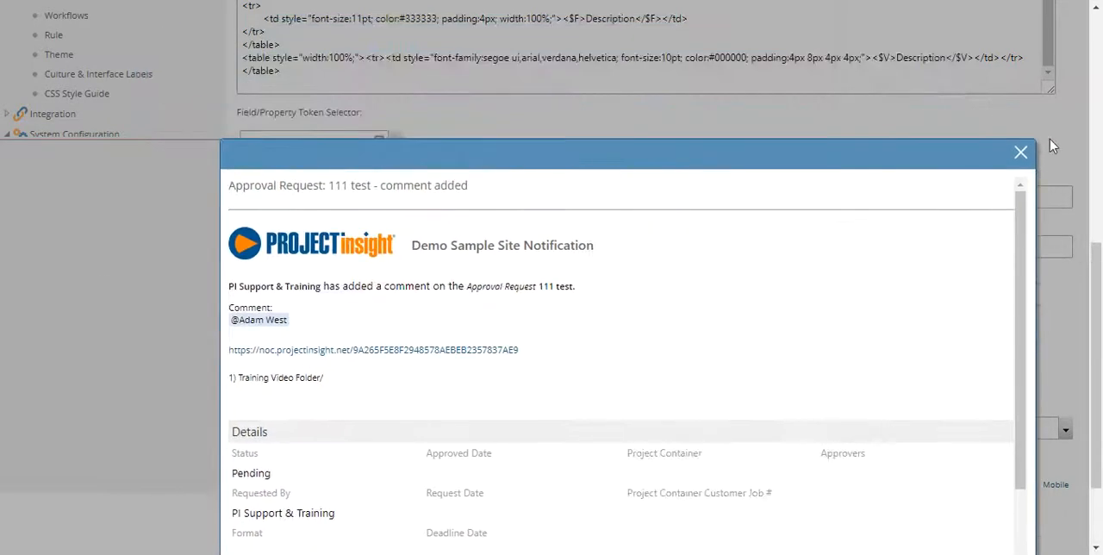
{"action": "left_click_drag", "start_coordinate": [1097, 295], "coordinate": [1093, 76]}
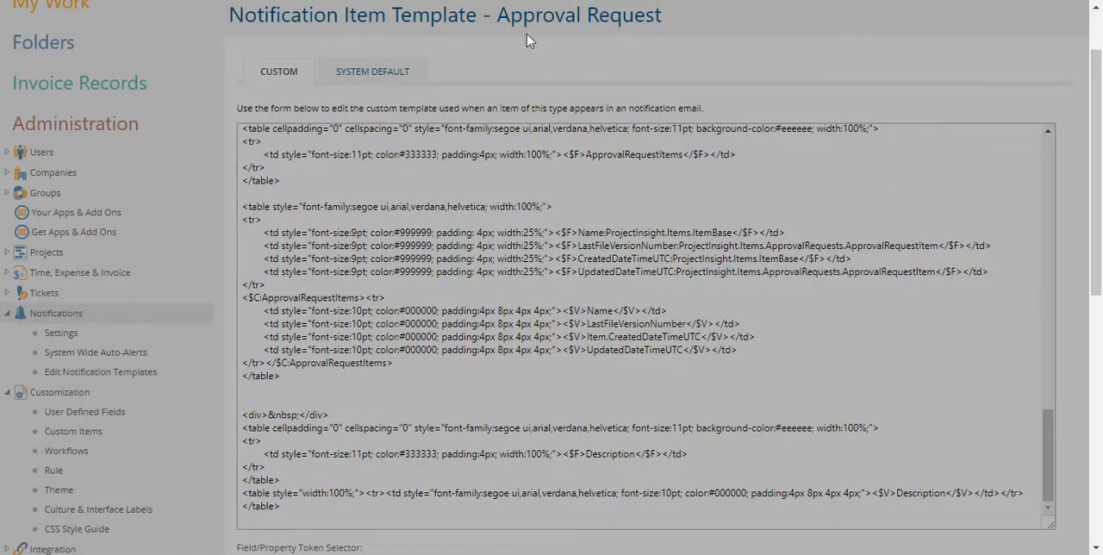
Examine the rest of the previewed Approval Request notification through its comments and notification settings, and close the preview.
{"action": "scroll", "coordinate": [707, 226], "scroll_direction": "down", "scroll_amount": 2}
{"action": "scroll", "coordinate": [707, 226], "scroll_direction": "down", "scroll_amount": 6}
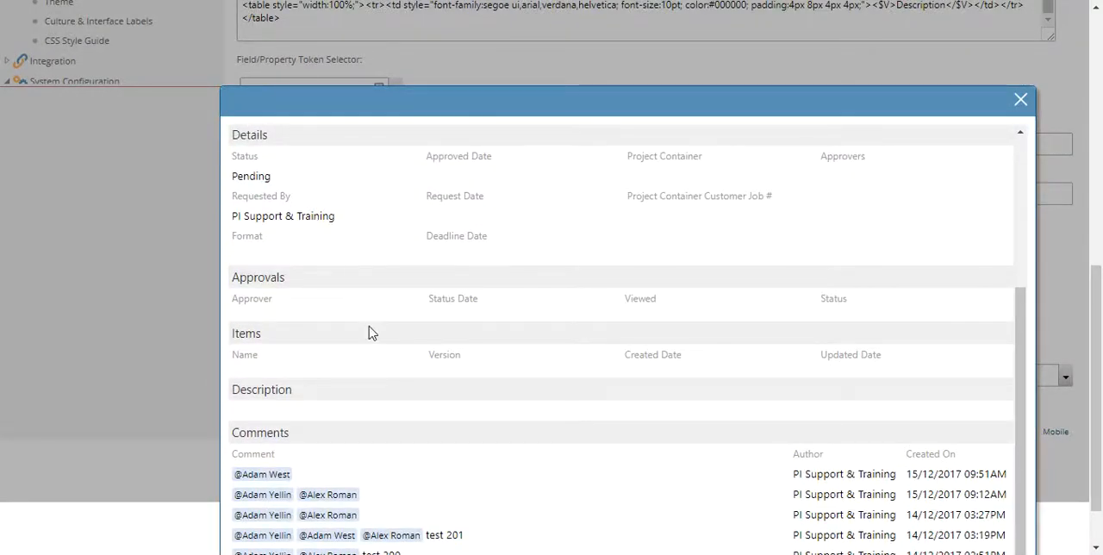
{"action": "scroll", "coordinate": [384, 349], "scroll_direction": "down", "scroll_amount": 3}
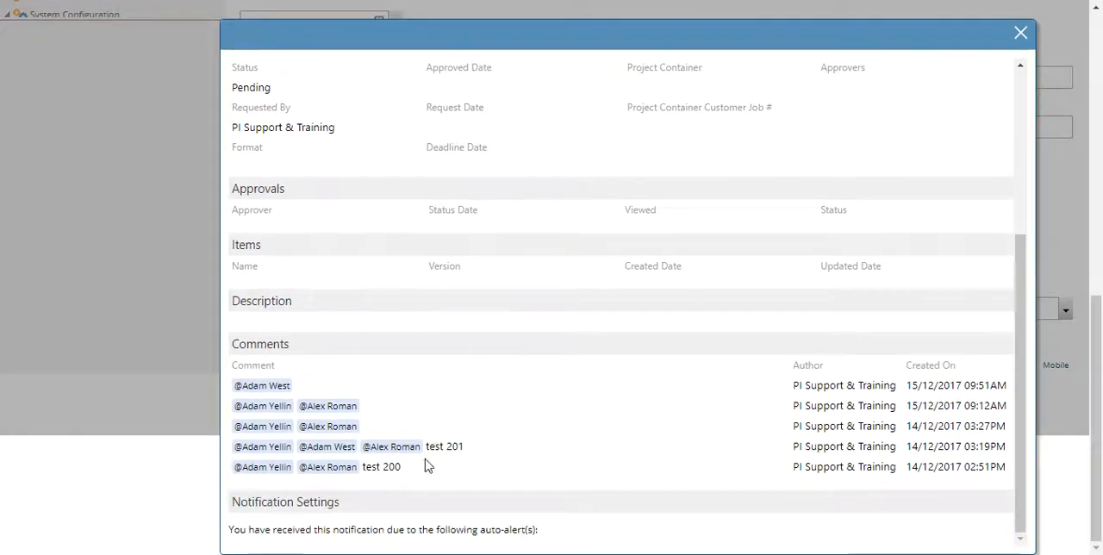
{"action": "scroll", "coordinate": [431, 438], "scroll_direction": "up", "scroll_amount": 3}
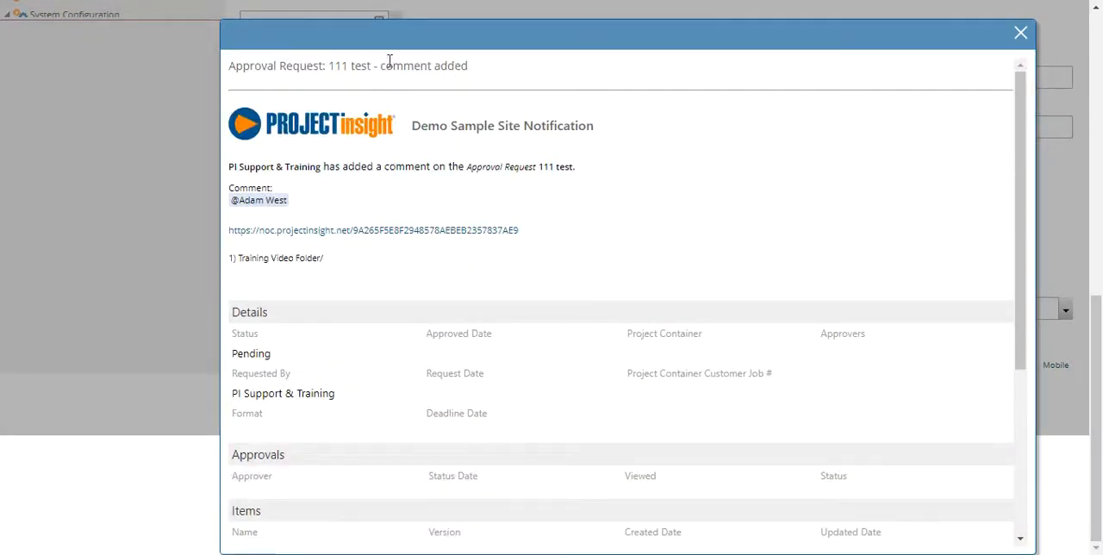
{"action": "left_click", "coordinate": [1021, 36]}
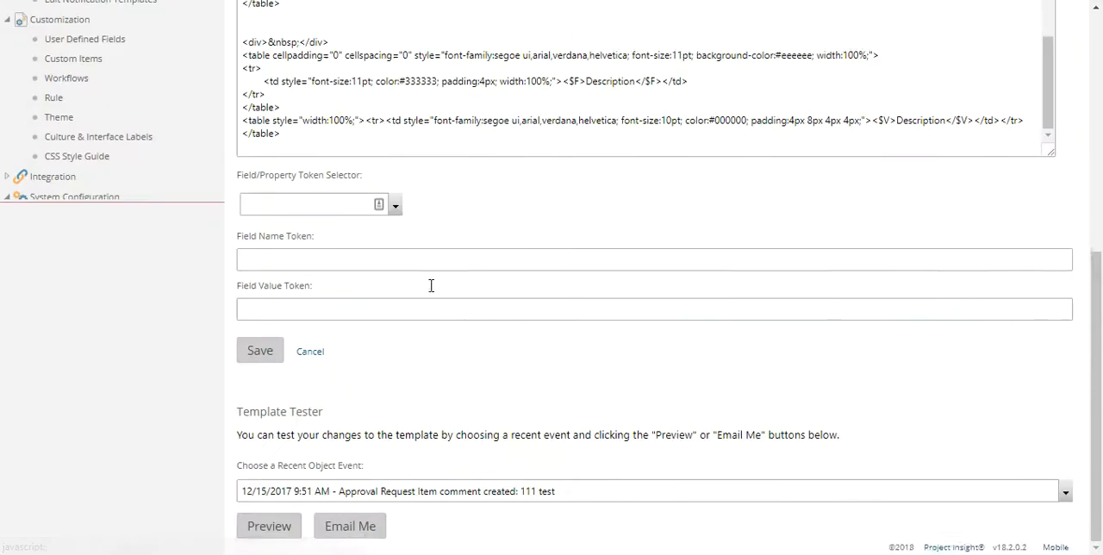
Cancel editing the Approval Request template and return to the culture set's list of notification templates.
{"action": "scroll", "coordinate": [407, 177], "scroll_direction": "up", "scroll_amount": 10}
{"action": "scroll", "coordinate": [407, 177], "scroll_direction": "up", "scroll_amount": 5}
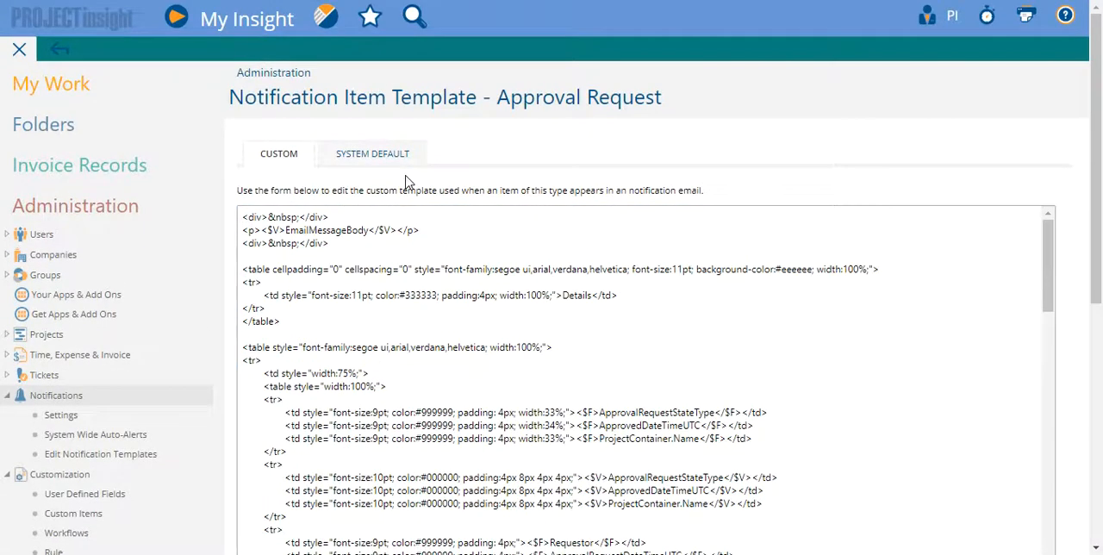
{"action": "scroll", "coordinate": [263, 218], "scroll_direction": "down", "scroll_amount": 15}
{"action": "scroll", "coordinate": [414, 443], "scroll_direction": "down", "scroll_amount": 4}
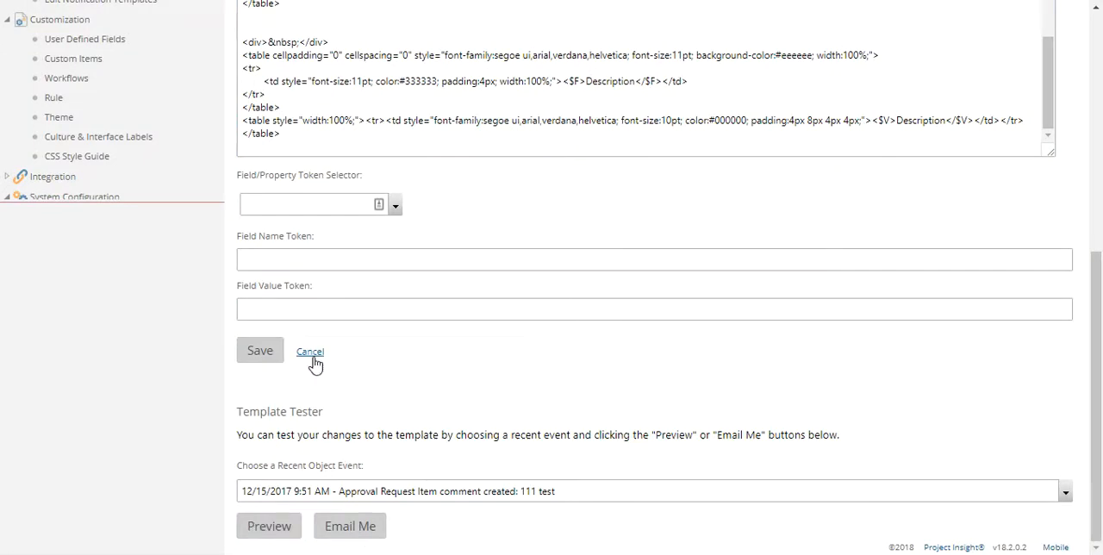
{"action": "left_click", "coordinate": [313, 361]}
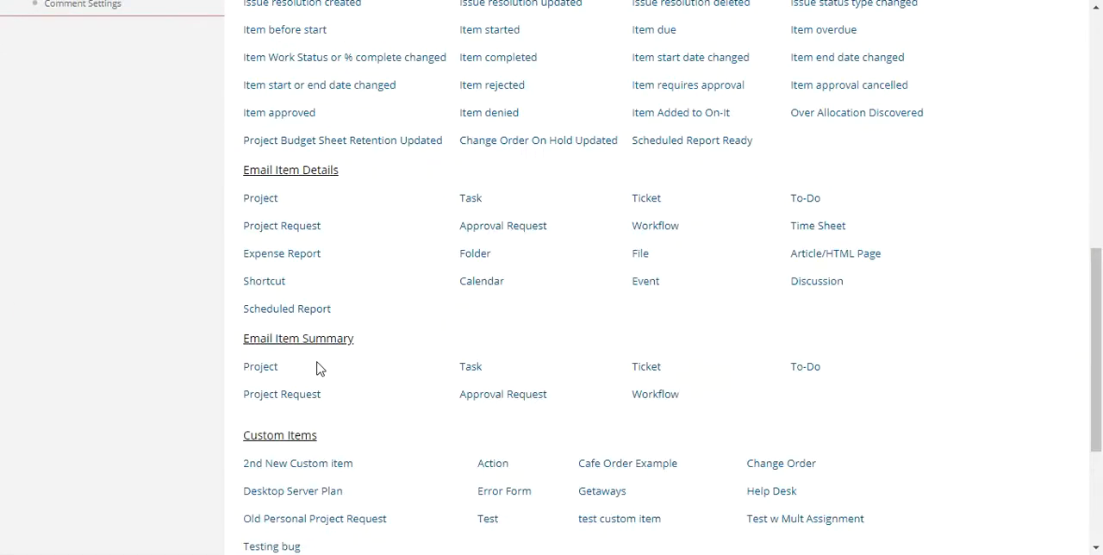
Open the Item updated template under Email Notification Events and copy the system default subject into its custom subject.
{"action": "scroll", "coordinate": [440, 420], "scroll_direction": "up", "scroll_amount": 4}
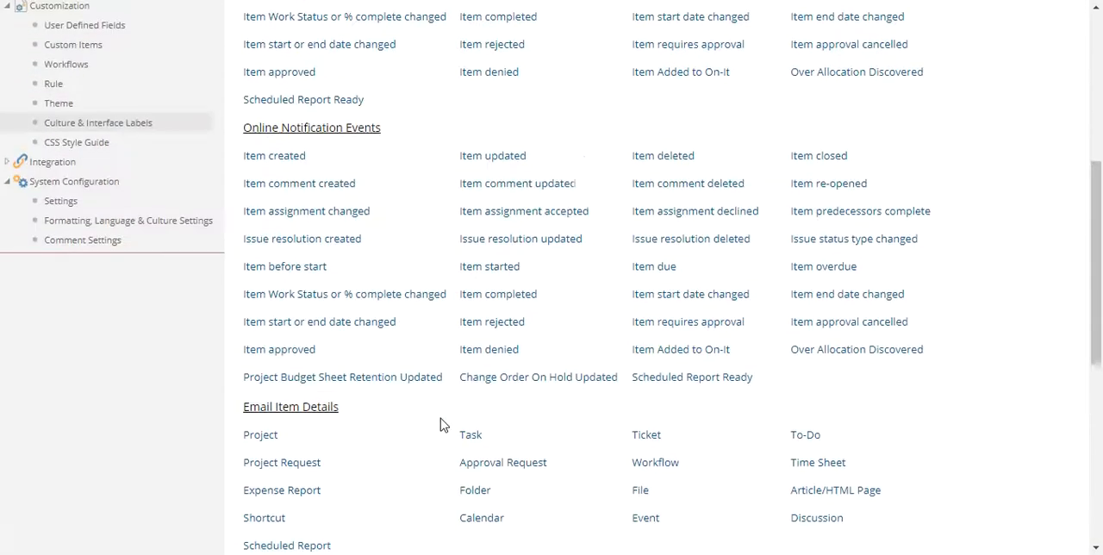
{"action": "scroll", "coordinate": [440, 419], "scroll_direction": "up", "scroll_amount": 3}
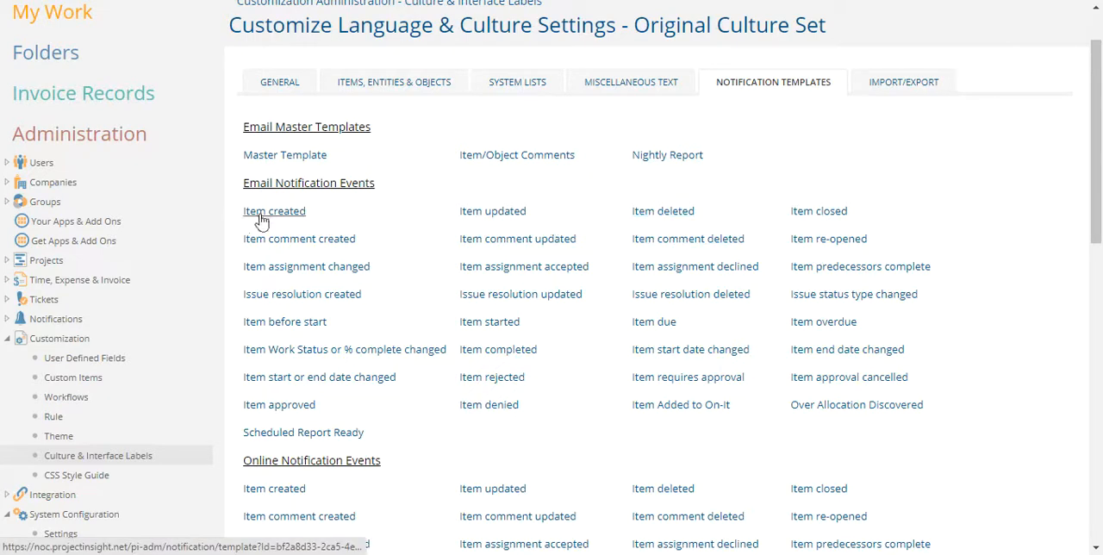
{"action": "left_click", "coordinate": [489, 214]}
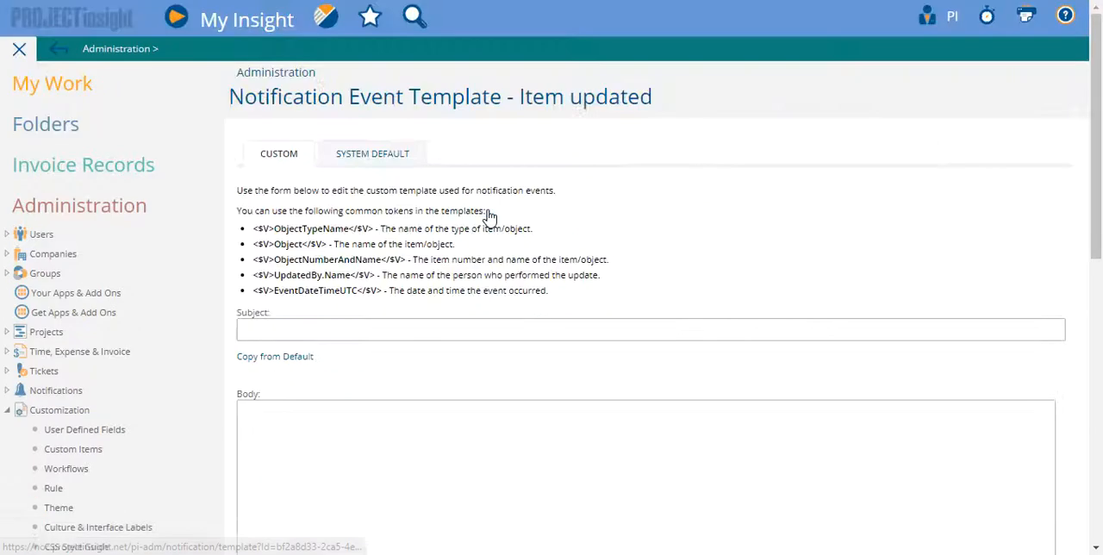
{"action": "left_click", "coordinate": [286, 332]}
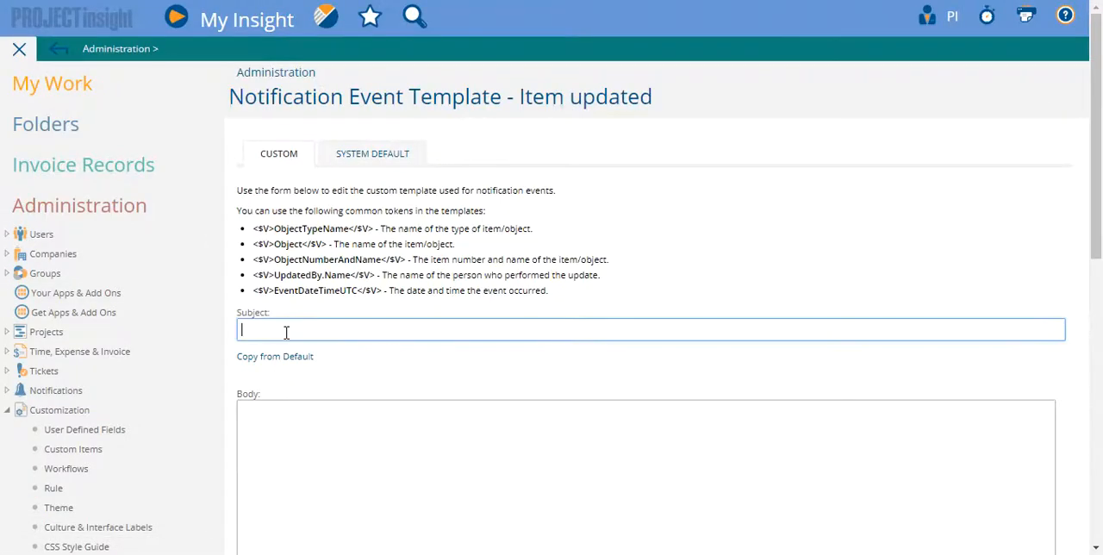
{"action": "left_click", "coordinate": [283, 359]}
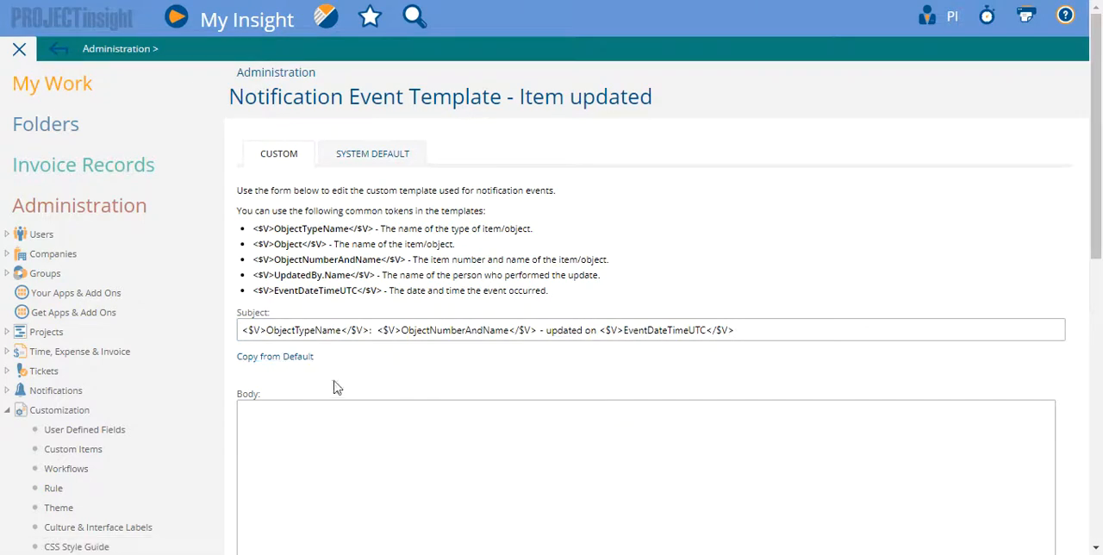
Preview the Item updated template with the 2/9/2018 11:14 AM "Task Item updated: Review progress of project" event, and close the preview.
{"action": "scroll", "coordinate": [433, 383], "scroll_direction": "down", "scroll_amount": 7}
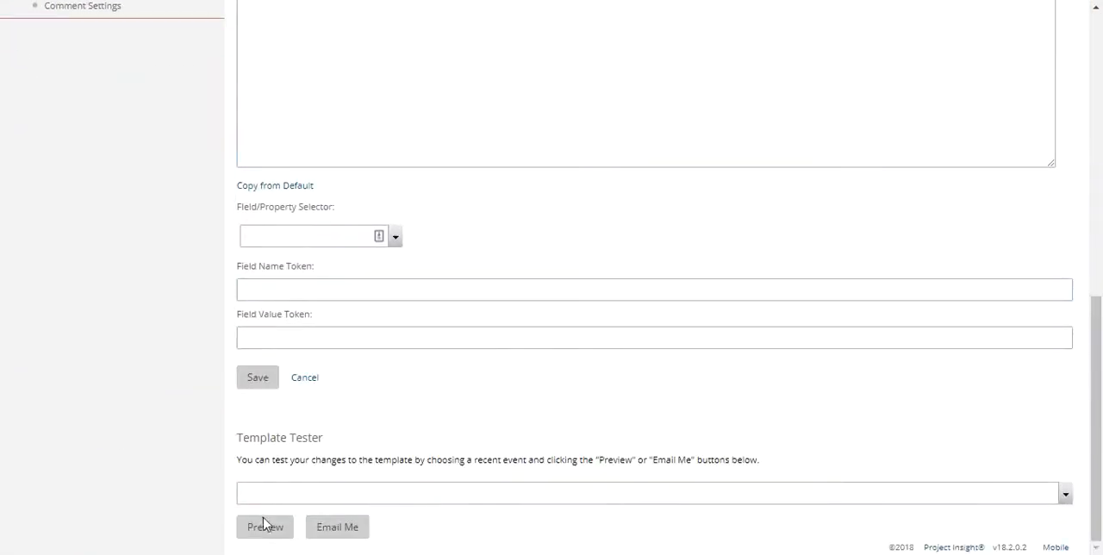
{"action": "left_click", "coordinate": [282, 489]}
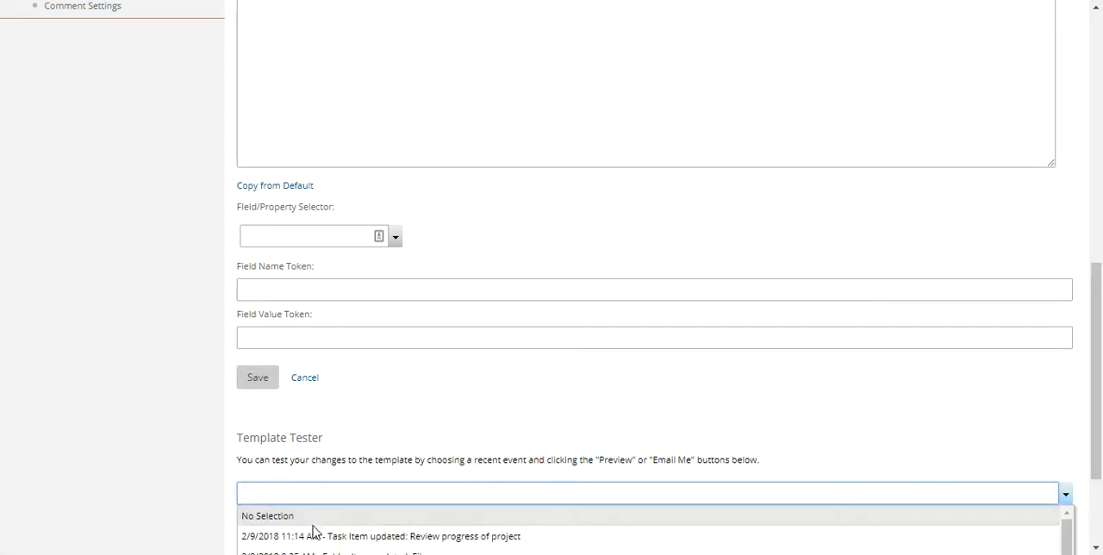
{"action": "left_click", "coordinate": [313, 526]}
{"action": "left_click", "coordinate": [266, 527]}
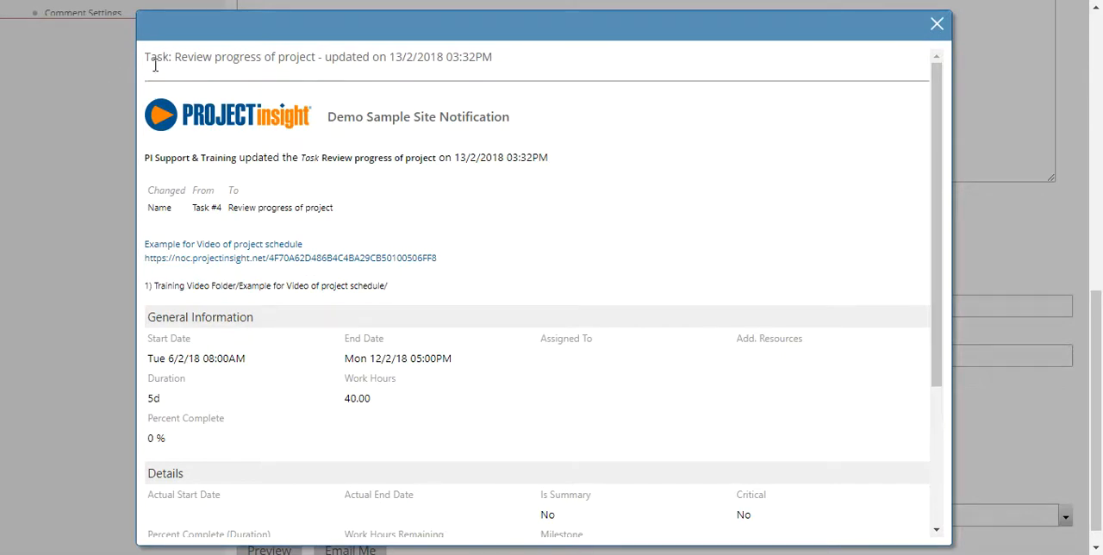
{"action": "left_click", "coordinate": [937, 24]}
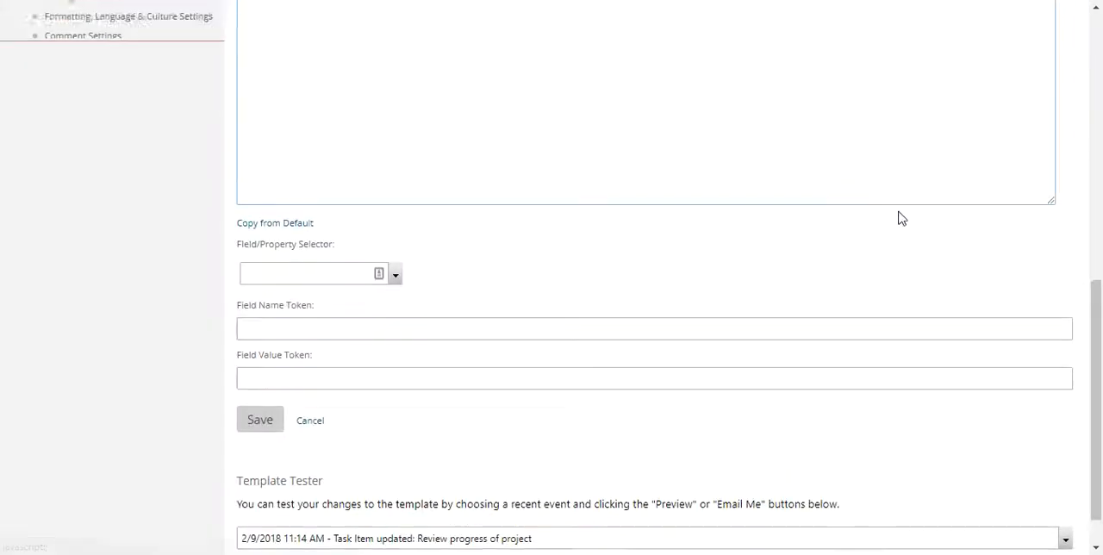
Remove the ObjectTypeName token and its colon from the start of the custom subject.
{"action": "scroll", "coordinate": [902, 215], "scroll_direction": "up", "scroll_amount": 5}
{"action": "scroll", "coordinate": [897, 216], "scroll_direction": "up", "scroll_amount": 1}
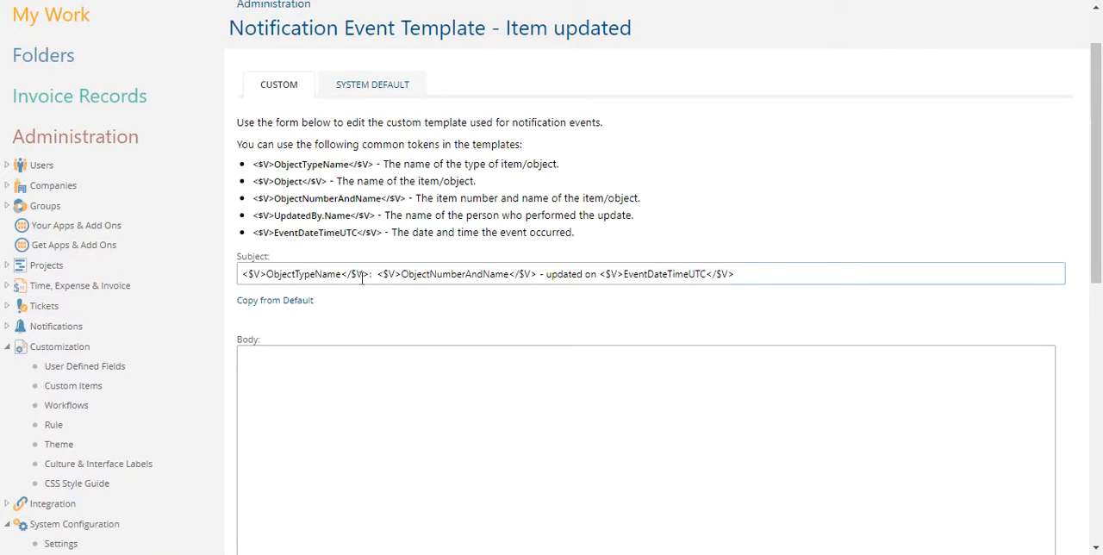
{"action": "left_click_drag", "start_coordinate": [376, 275], "coordinate": [136, 287]}
{"action": "key", "text": "BackSpace"}
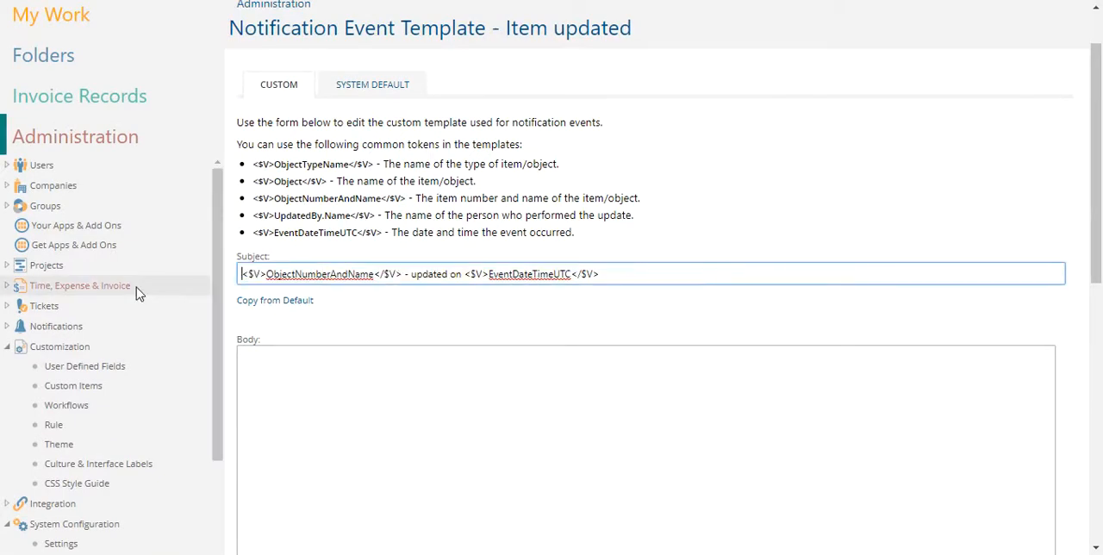
{"action": "left_click", "coordinate": [365, 85]}
{"action": "left_click", "coordinate": [289, 90]}
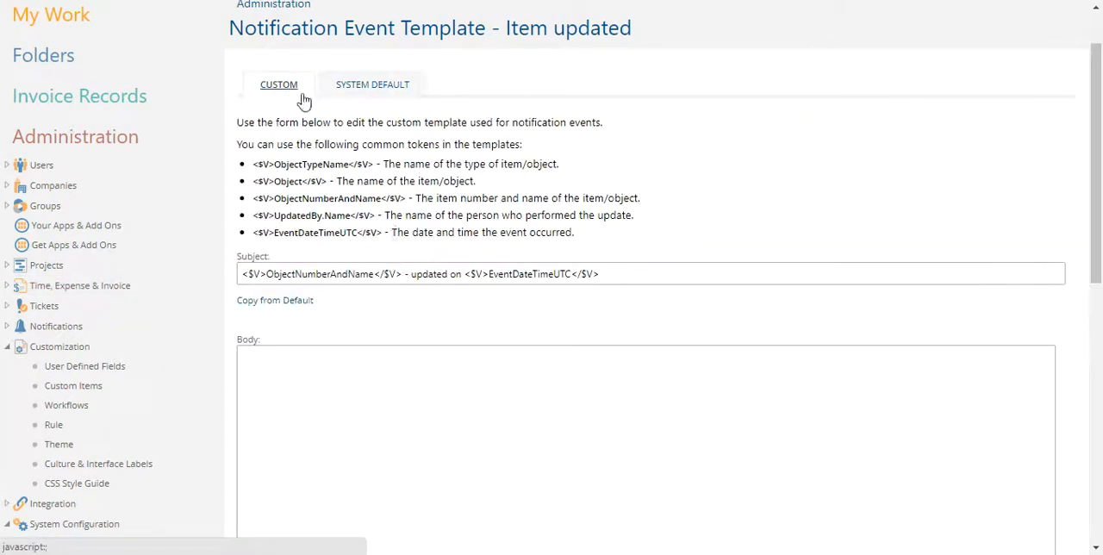
Preview the edited Item updated template with the same task event, review the whole notification, and close the preview.
{"action": "scroll", "coordinate": [497, 296], "scroll_direction": "down", "scroll_amount": 4}
{"action": "scroll", "coordinate": [476, 297], "scroll_direction": "down", "scroll_amount": 3}
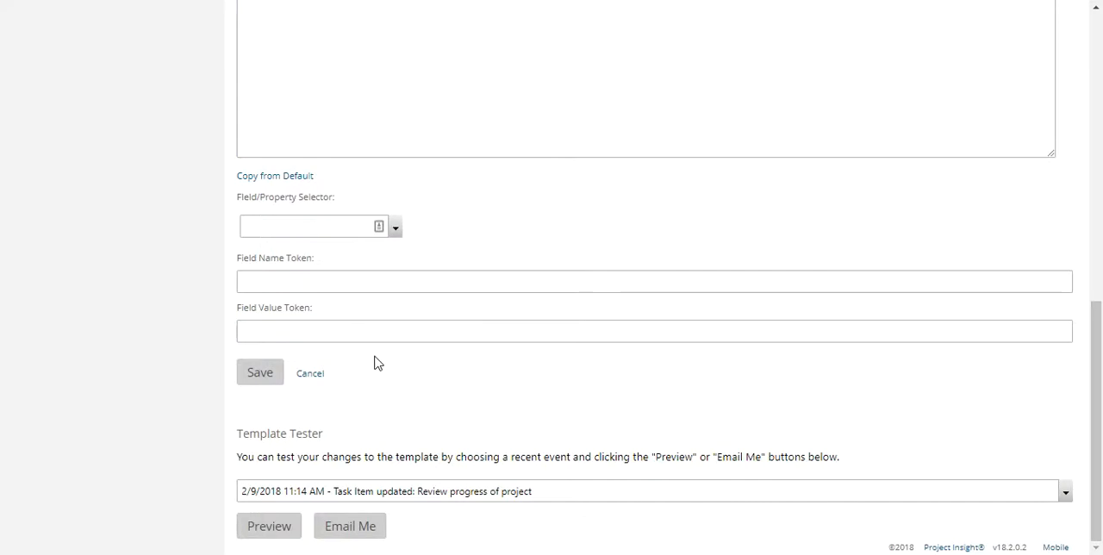
{"action": "left_click", "coordinate": [284, 529]}
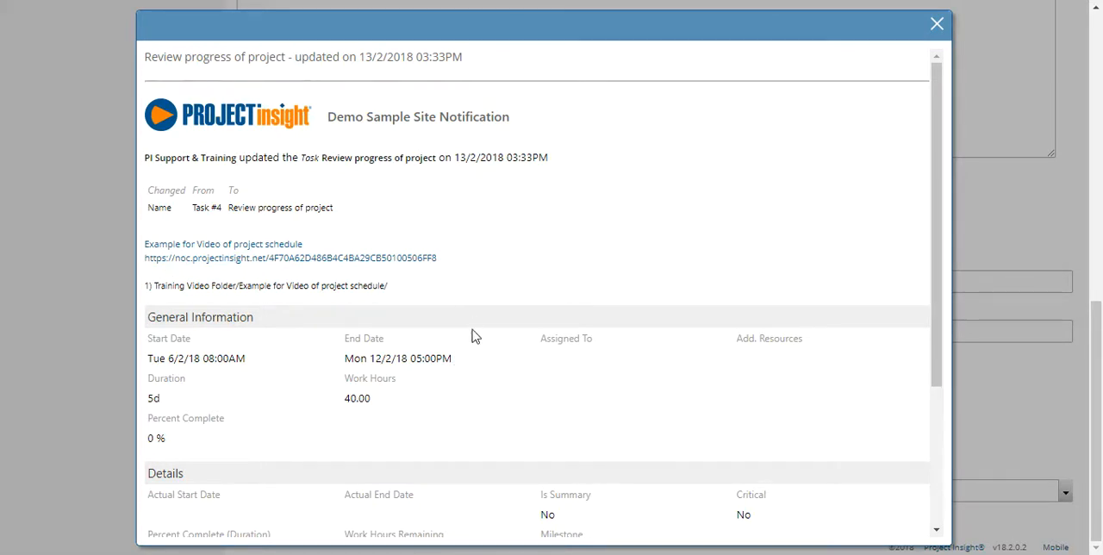
{"action": "scroll", "coordinate": [469, 336], "scroll_direction": "down", "scroll_amount": 2}
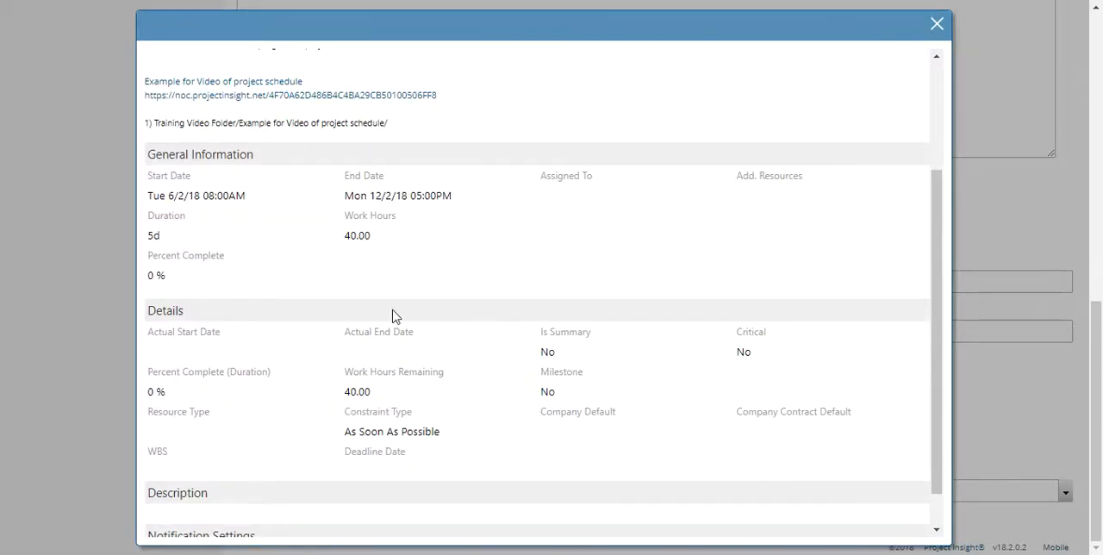
{"action": "scroll", "coordinate": [814, 226], "scroll_direction": "up", "scroll_amount": 2}
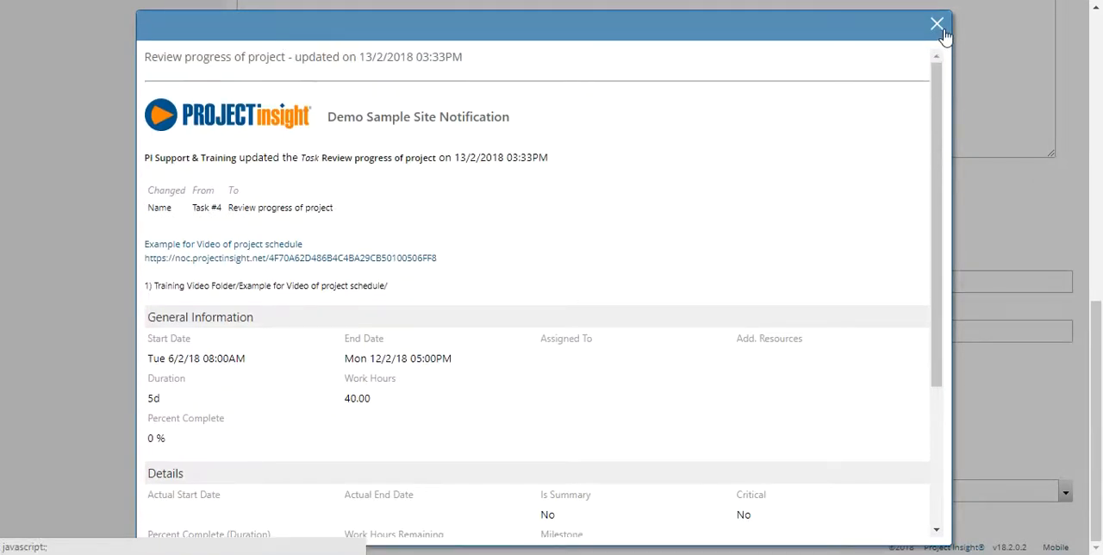
{"action": "left_click", "coordinate": [938, 24]}
Preview the template with the 1/25/2018 12:48 PM "Shortcut Item updated: Example of access to unrestricted folder" event, and close the preview.
{"action": "scroll", "coordinate": [896, 135], "scroll_direction": "up", "scroll_amount": 6}
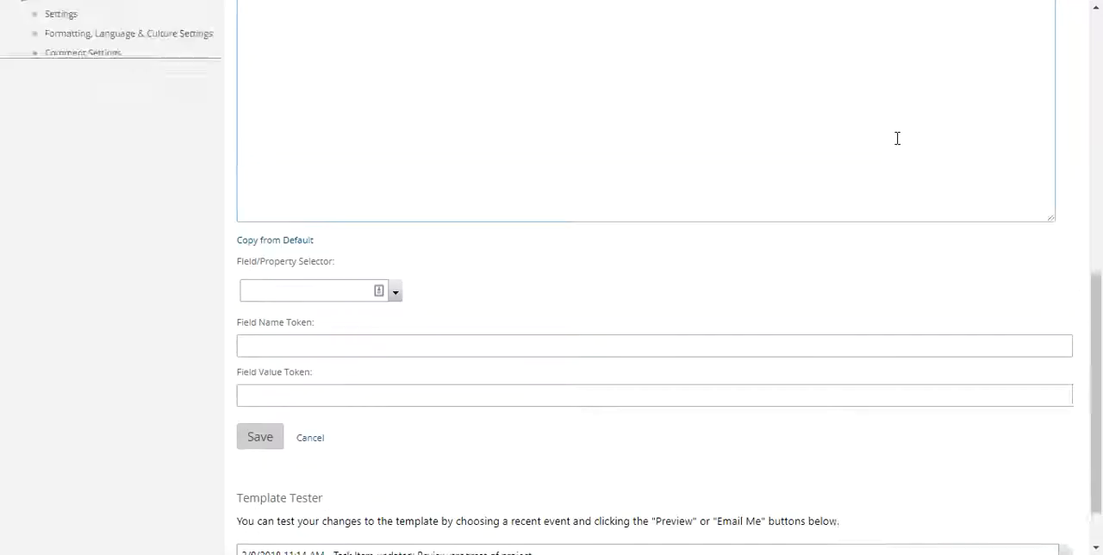
{"action": "scroll", "coordinate": [480, 357], "scroll_direction": "down", "scroll_amount": 10}
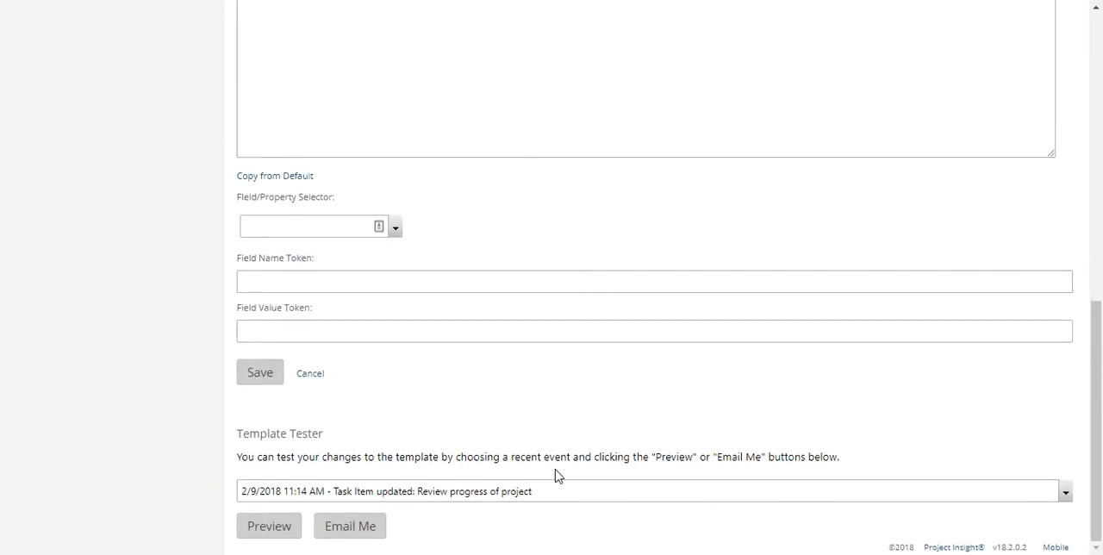
{"action": "left_click", "coordinate": [360, 498]}
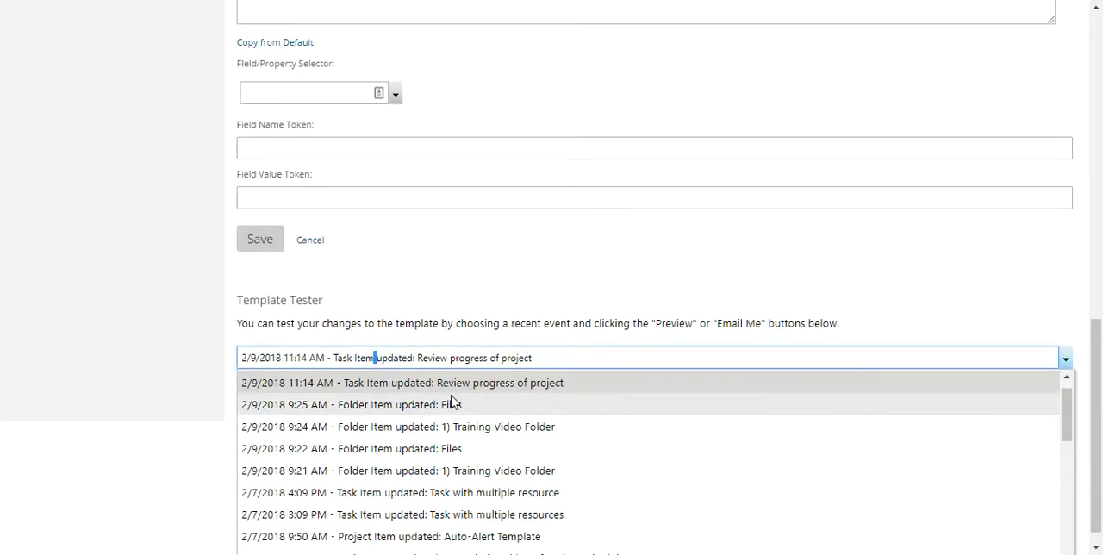
{"action": "scroll", "coordinate": [465, 410], "scroll_direction": "down", "scroll_amount": 4}
{"action": "scroll", "coordinate": [440, 421], "scroll_direction": "down", "scroll_amount": 6}
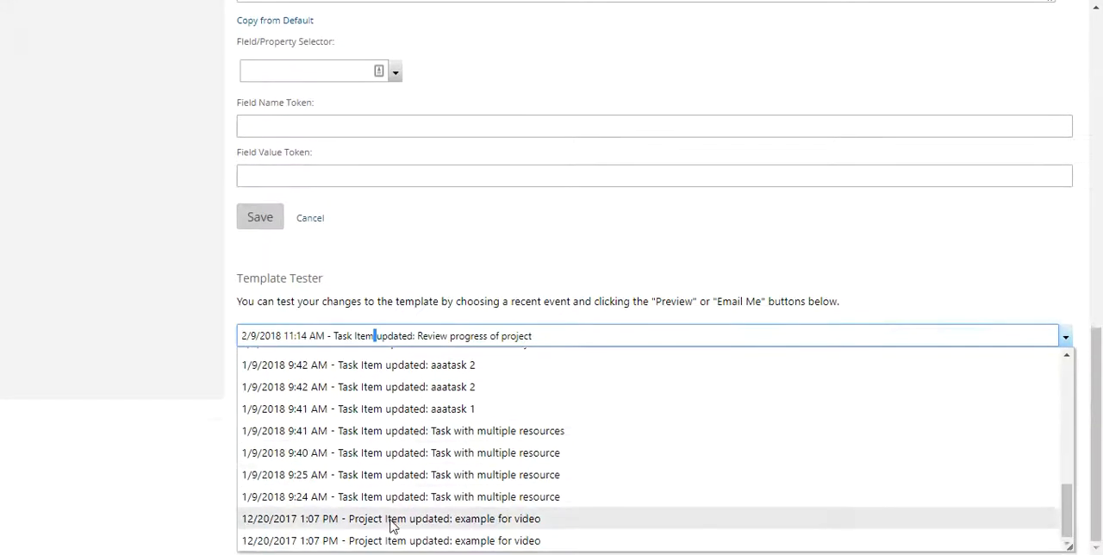
{"action": "scroll", "coordinate": [448, 488], "scroll_direction": "up", "scroll_amount": 3}
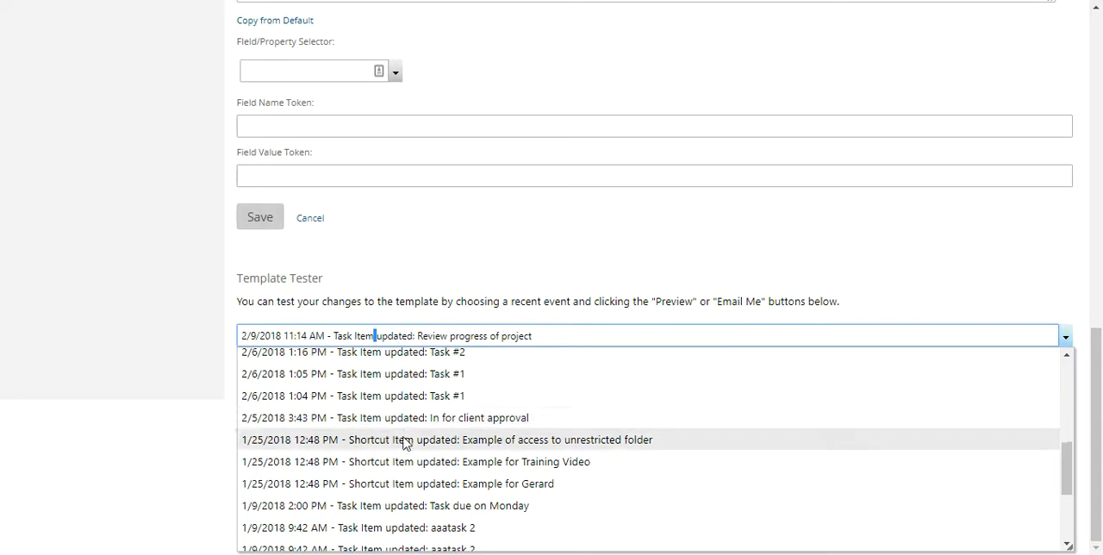
{"action": "left_click", "coordinate": [408, 443]}
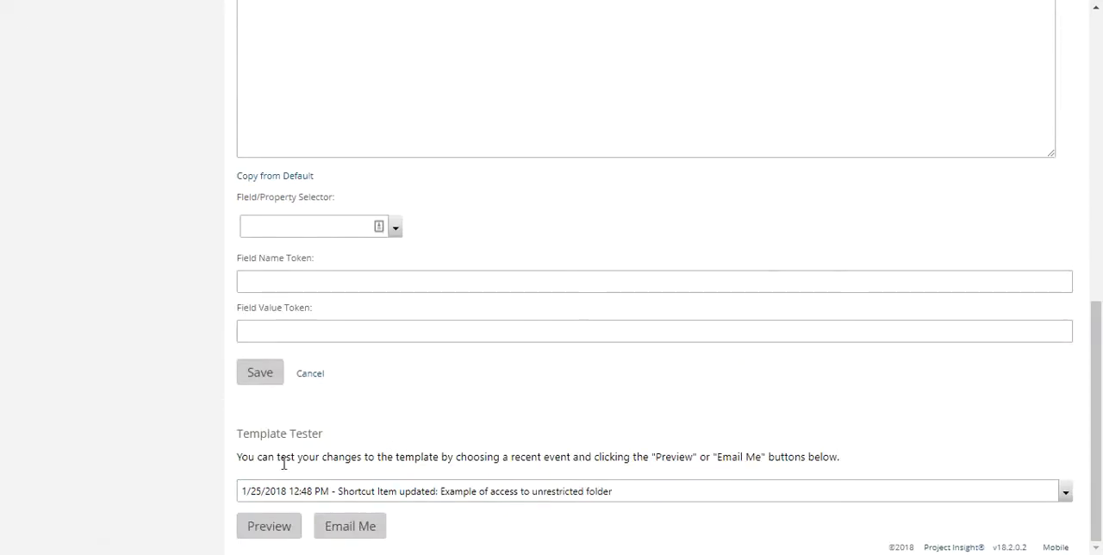
{"action": "left_click", "coordinate": [269, 527]}
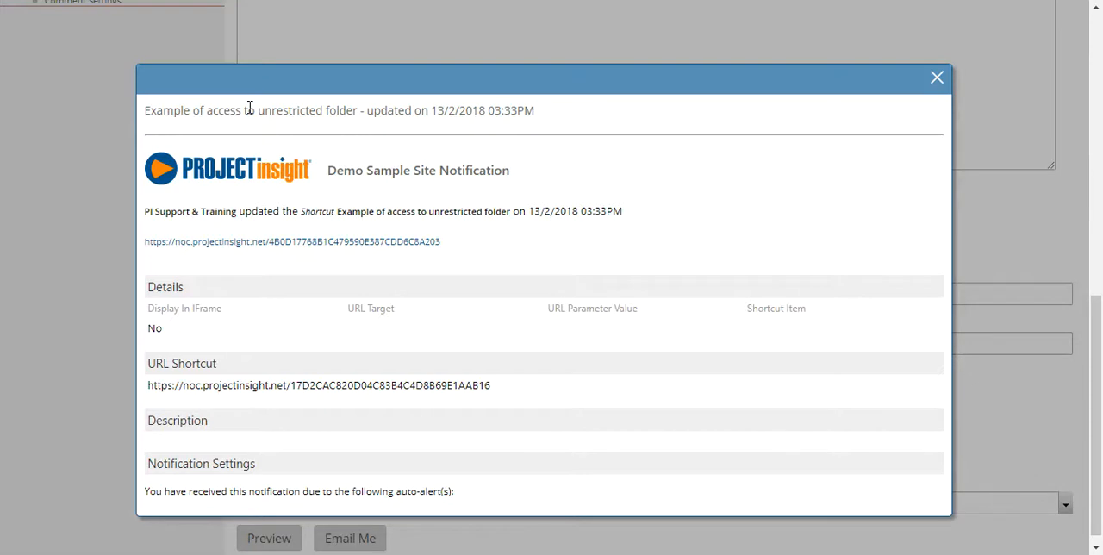
{"action": "left_click", "coordinate": [937, 78]}
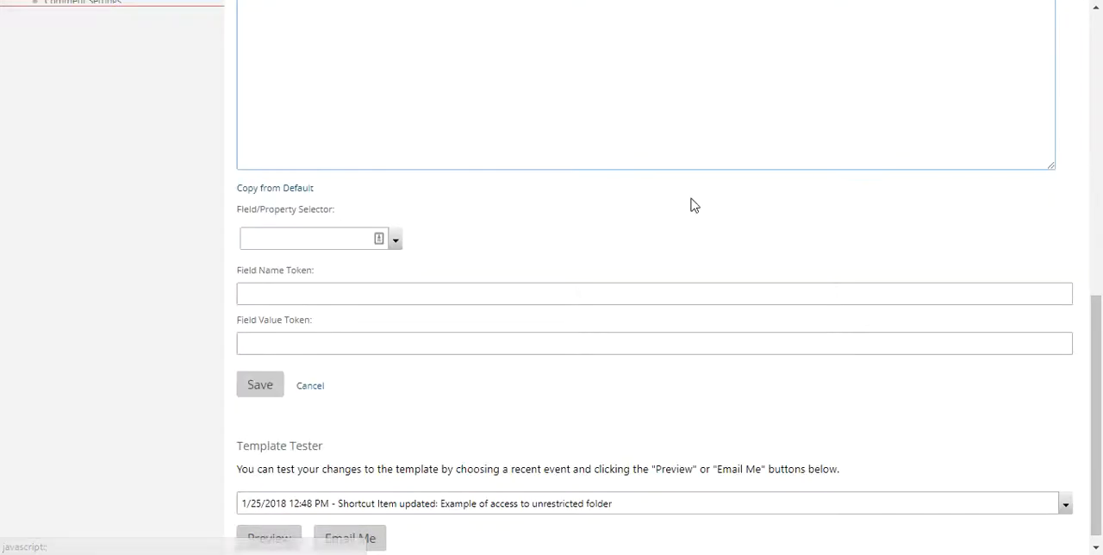
Choose Item as the first level of the field/property selector below the template body.
{"action": "scroll", "coordinate": [557, 239], "scroll_direction": "up", "scroll_amount": 7}
{"action": "scroll", "coordinate": [332, 403], "scroll_direction": "down", "scroll_amount": 1}
{"action": "scroll", "coordinate": [332, 403], "scroll_direction": "down", "scroll_amount": 5}
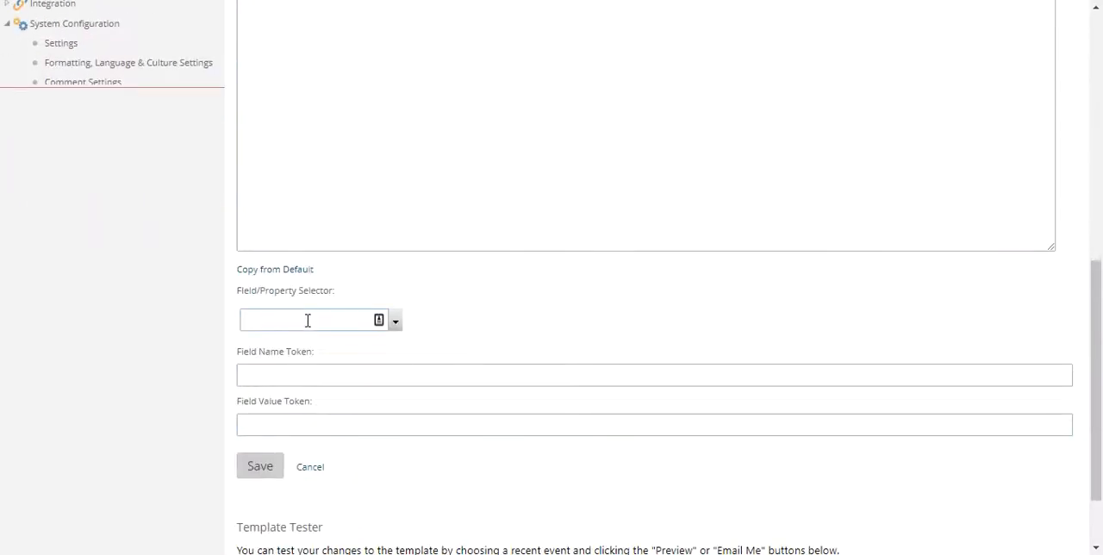
{"action": "left_click", "coordinate": [307, 322]}
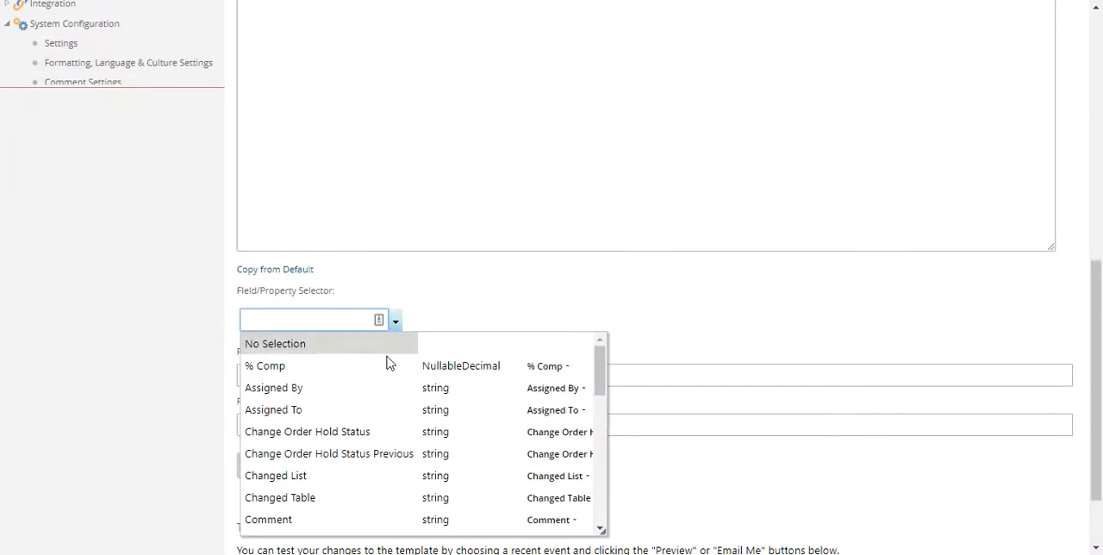
{"action": "scroll", "coordinate": [379, 444], "scroll_direction": "down", "scroll_amount": 4}
{"action": "left_click", "coordinate": [333, 429]}
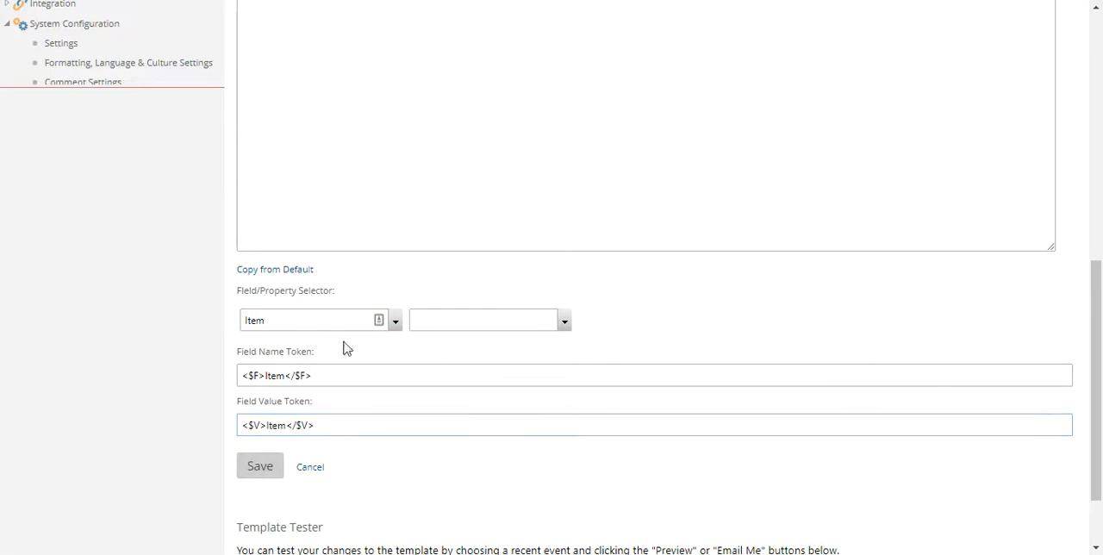
Choose File as the second-level property under Item in the field/property selector.
{"action": "left_click", "coordinate": [491, 322]}
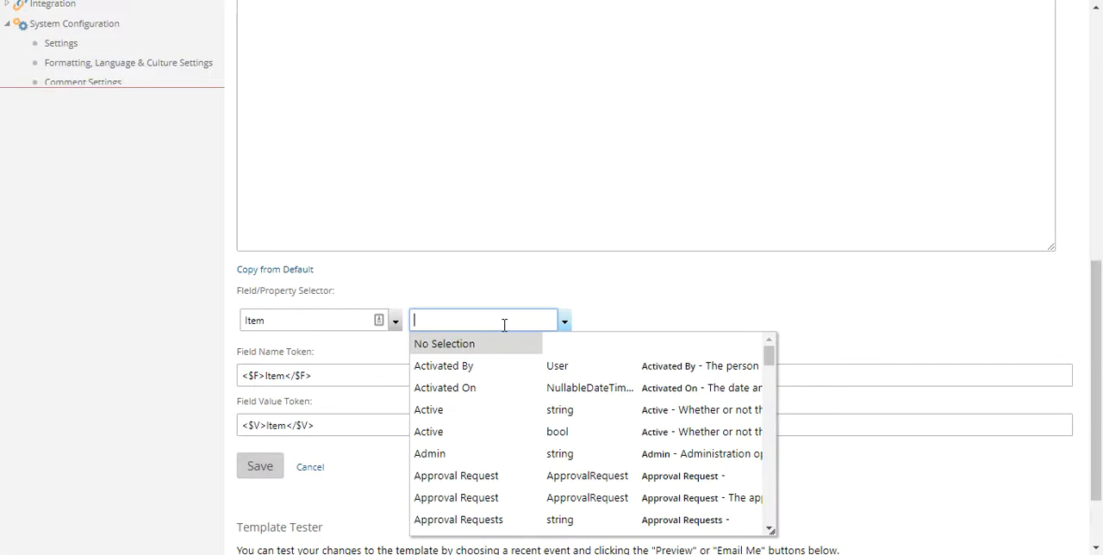
{"action": "scroll", "coordinate": [500, 387], "scroll_direction": "down", "scroll_amount": 5}
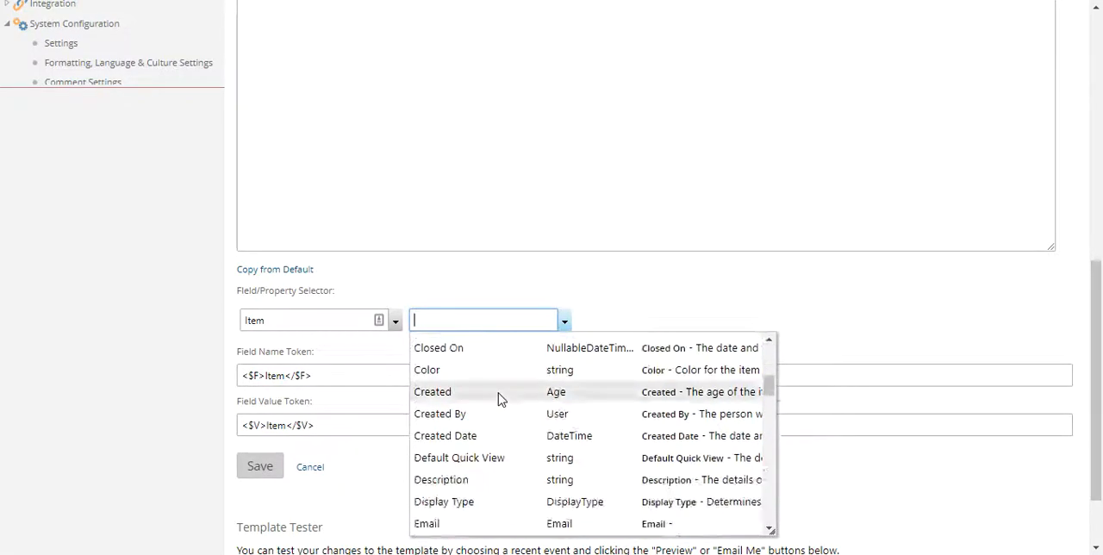
{"action": "scroll", "coordinate": [500, 398], "scroll_direction": "down", "scroll_amount": 6}
{"action": "scroll", "coordinate": [500, 397], "scroll_direction": "down", "scroll_amount": 1}
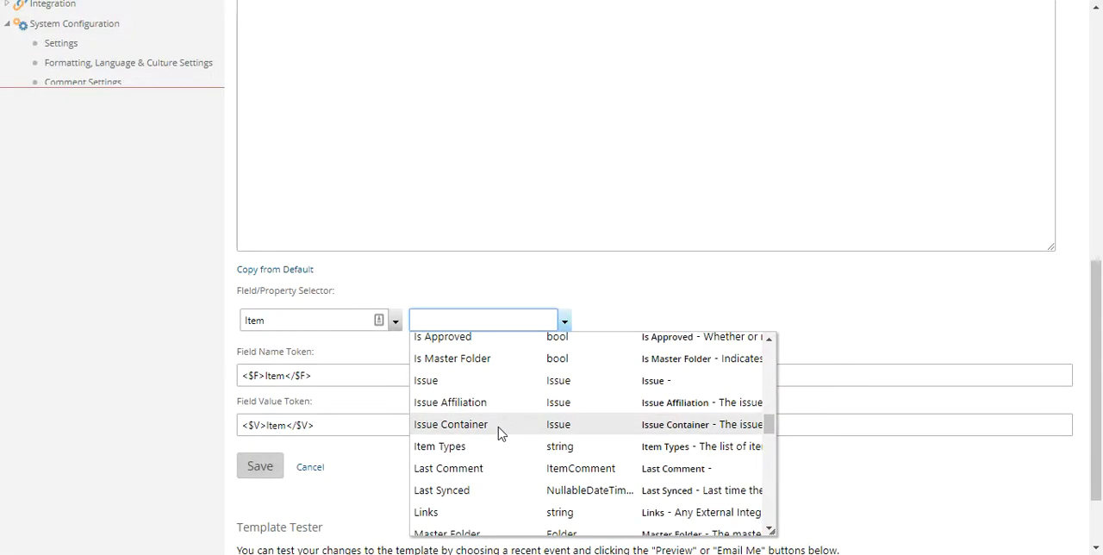
{"action": "scroll", "coordinate": [495, 422], "scroll_direction": "up", "scroll_amount": 2}
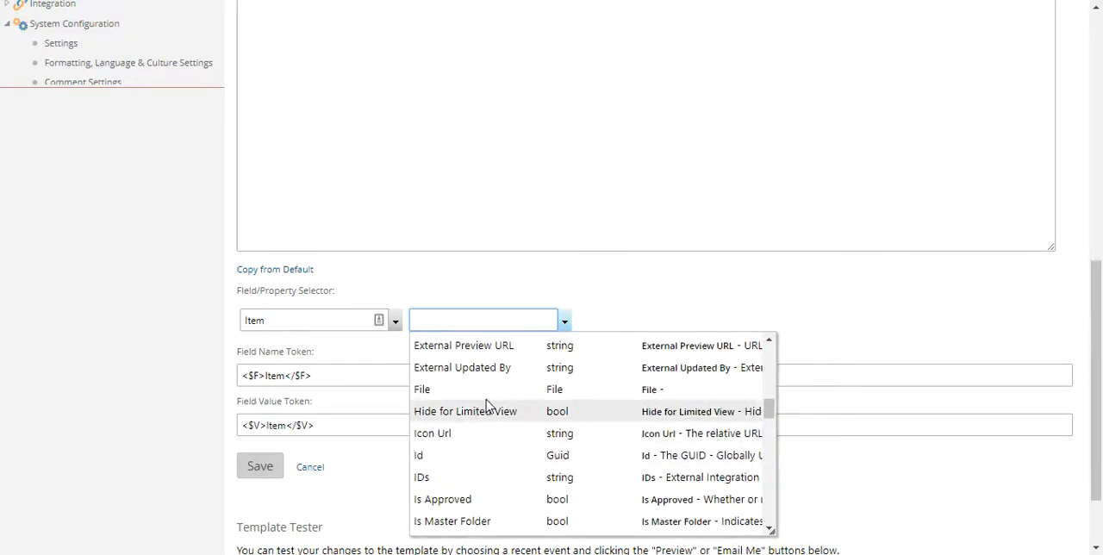
{"action": "left_click", "coordinate": [488, 392]}
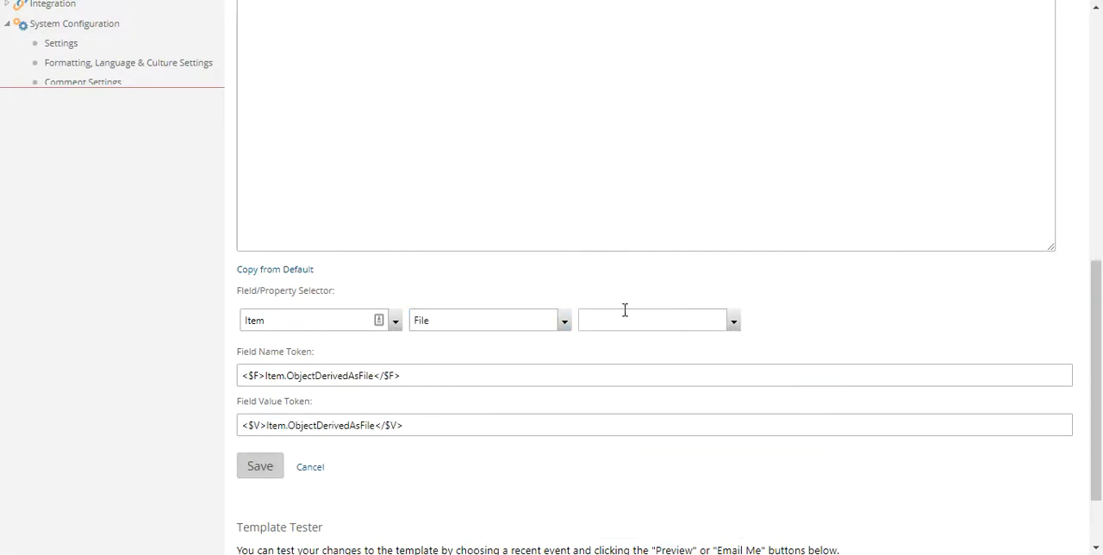
Choose File Name as the property under File, and check the next level for further choices.
{"action": "left_click", "coordinate": [638, 318]}
{"action": "scroll", "coordinate": [657, 323], "scroll_direction": "down", "scroll_amount": 1}
{"action": "scroll", "coordinate": [673, 357], "scroll_direction": "down", "scroll_amount": 6}
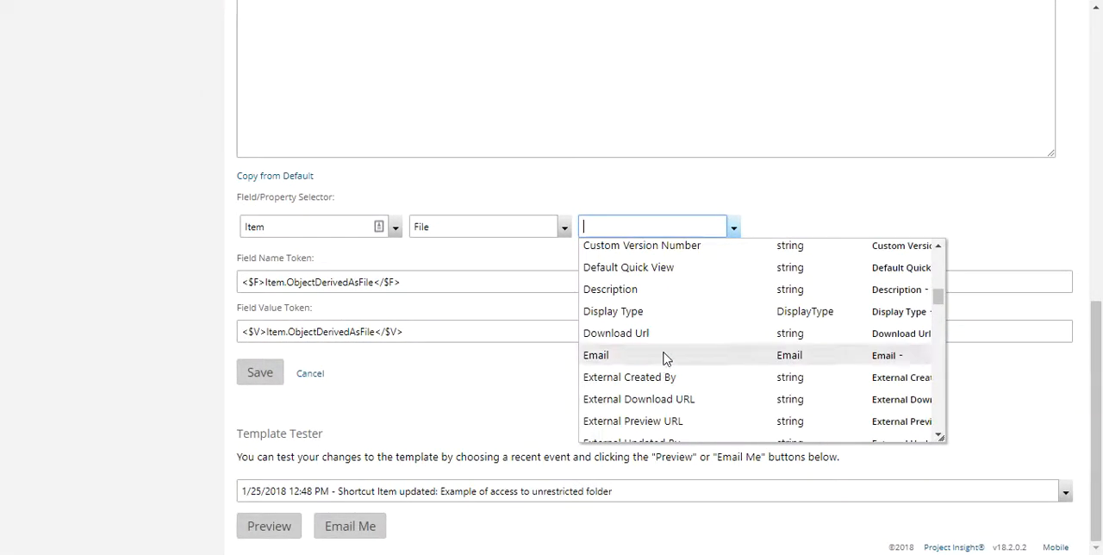
{"action": "scroll", "coordinate": [664, 357], "scroll_direction": "down", "scroll_amount": 3}
{"action": "left_click", "coordinate": [611, 323]}
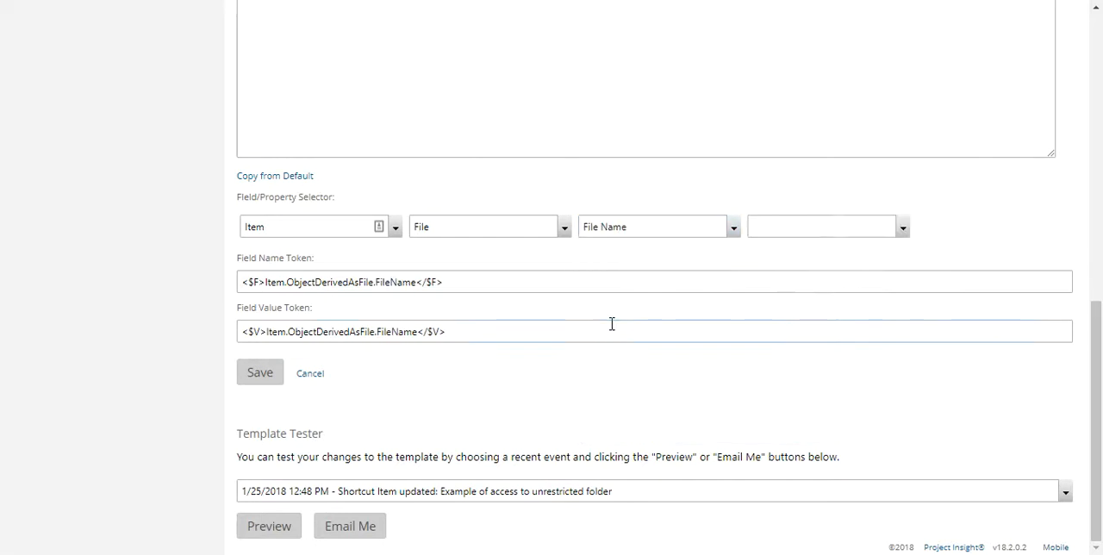
{"action": "left_click", "coordinate": [851, 226]}
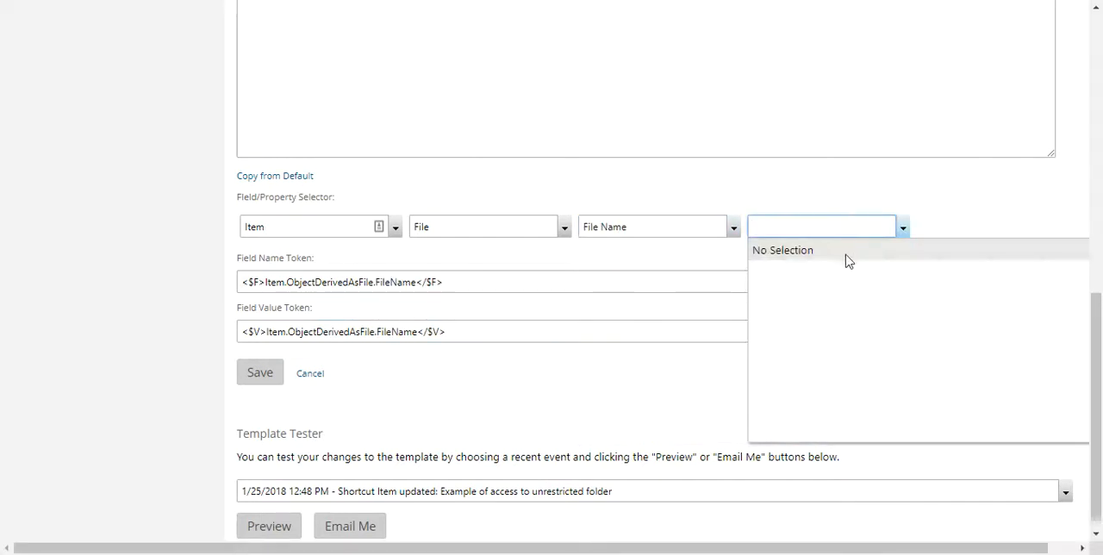
{"action": "left_click", "coordinate": [922, 188]}
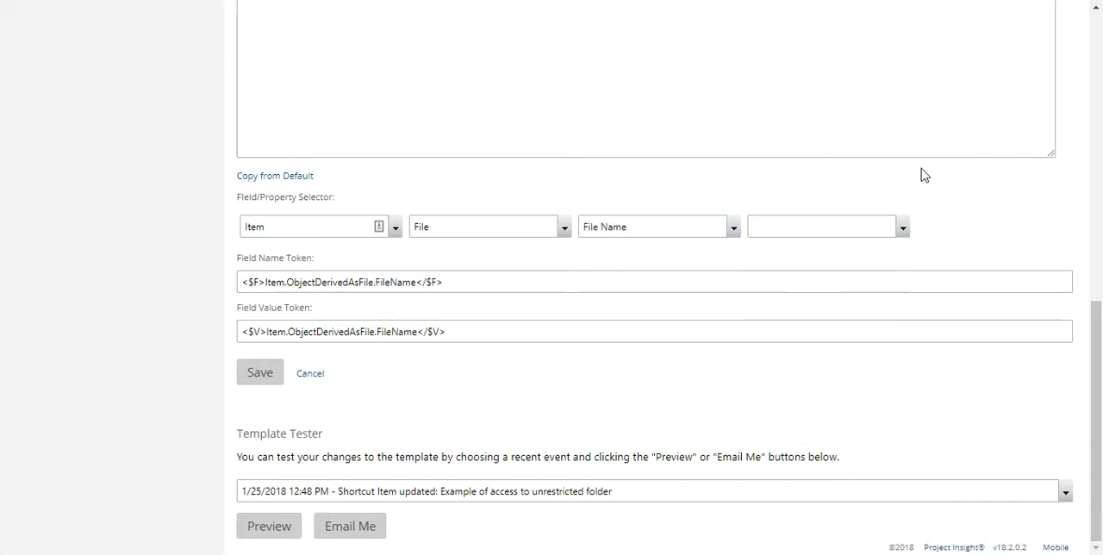
Copy the file name's field value token and insert it at the start of the custom subject.
{"action": "scroll", "coordinate": [603, 283], "scroll_direction": "up", "scroll_amount": 10}
{"action": "scroll", "coordinate": [638, 319], "scroll_direction": "down", "scroll_amount": 1}
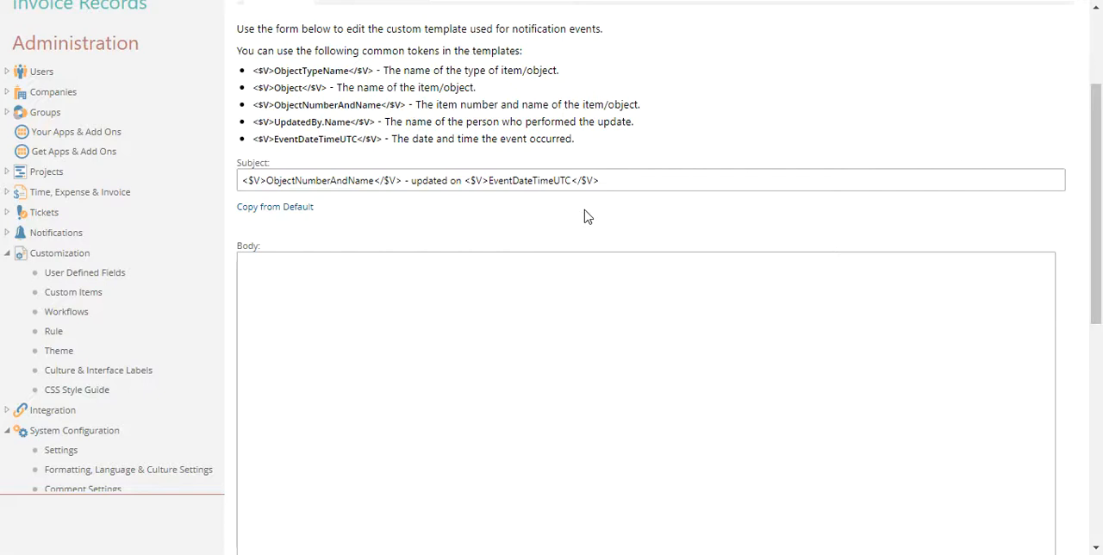
{"action": "scroll", "coordinate": [537, 327], "scroll_direction": "down", "scroll_amount": 4}
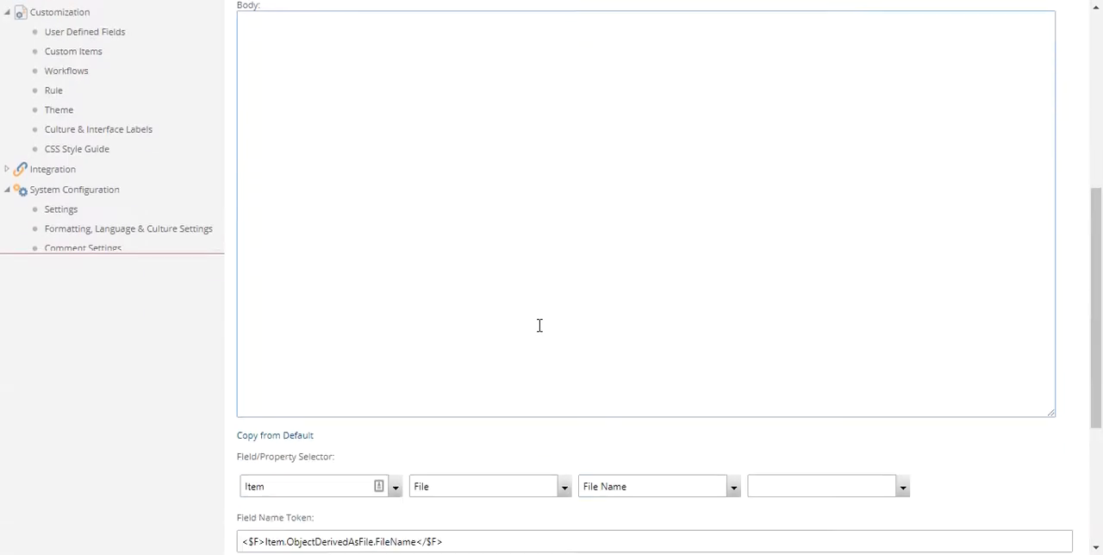
{"action": "scroll", "coordinate": [534, 372], "scroll_direction": "up", "scroll_amount": 5}
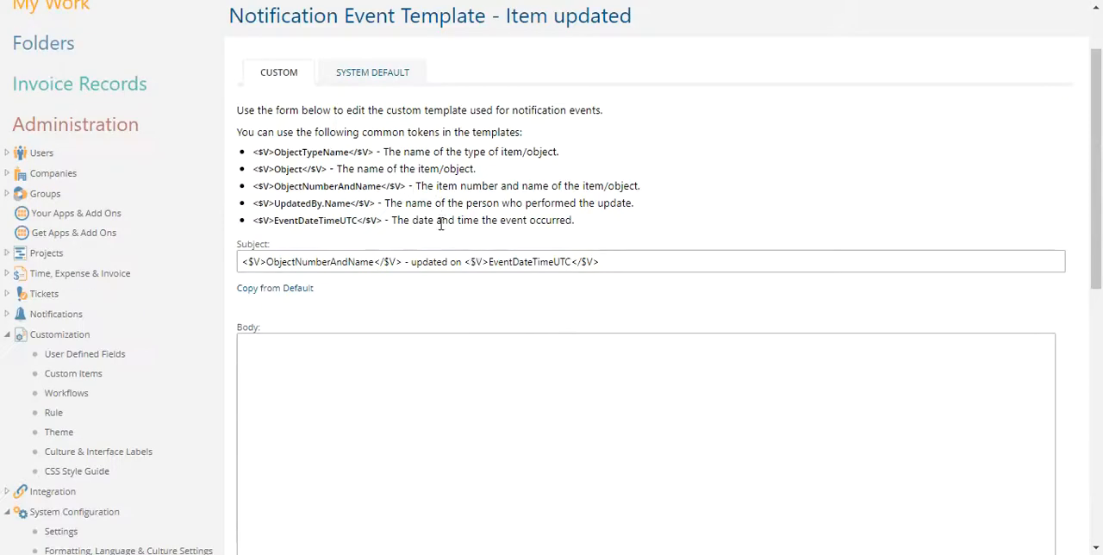
{"action": "scroll", "coordinate": [597, 271], "scroll_direction": "down", "scroll_amount": 7}
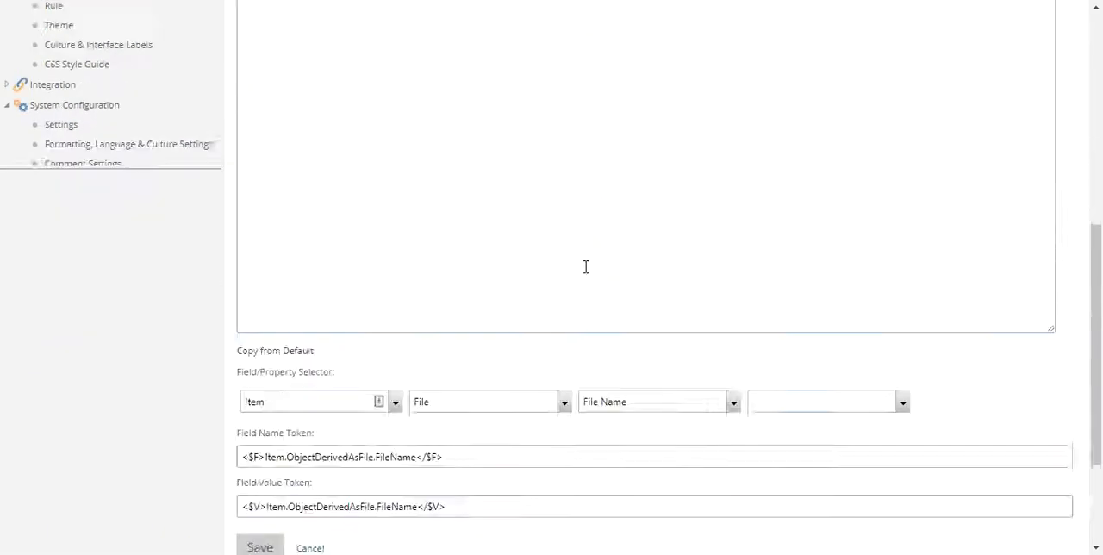
{"action": "left_click_drag", "start_coordinate": [469, 299], "coordinate": [234, 322]}
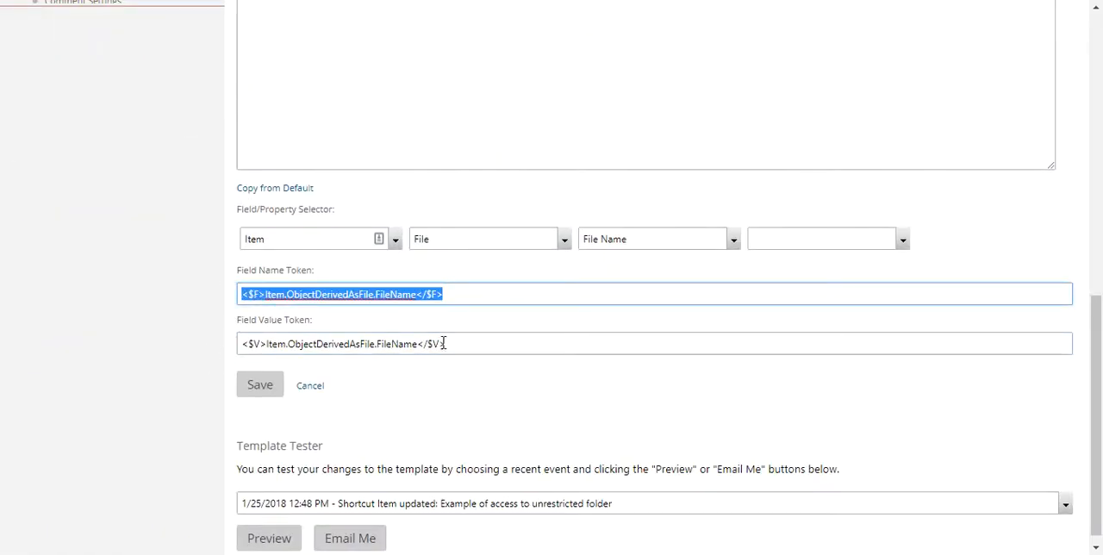
{"action": "left_click_drag", "start_coordinate": [479, 342], "coordinate": [337, 316]}
{"action": "key", "text": "ctrl+c"}
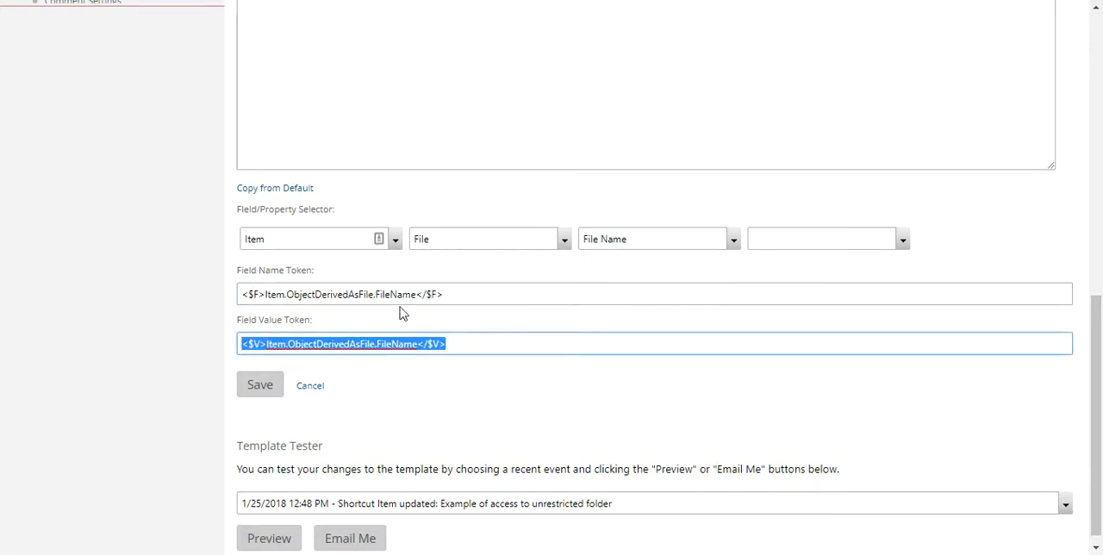
{"action": "scroll", "coordinate": [465, 154], "scroll_direction": "up", "scroll_amount": 5}
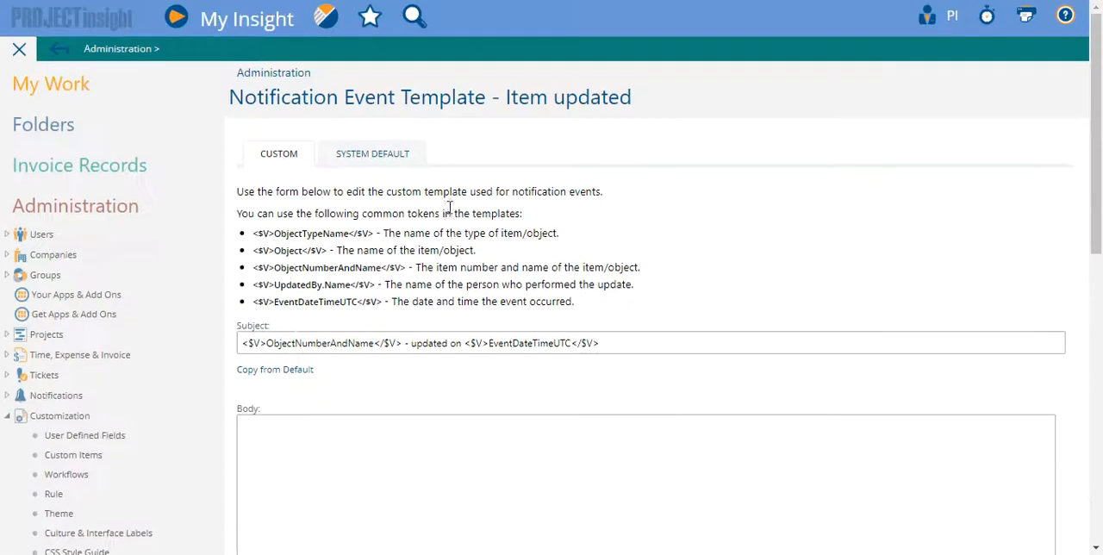
{"action": "left_click", "coordinate": [243, 345]}
{"action": "key", "text": "ctrl+v"}
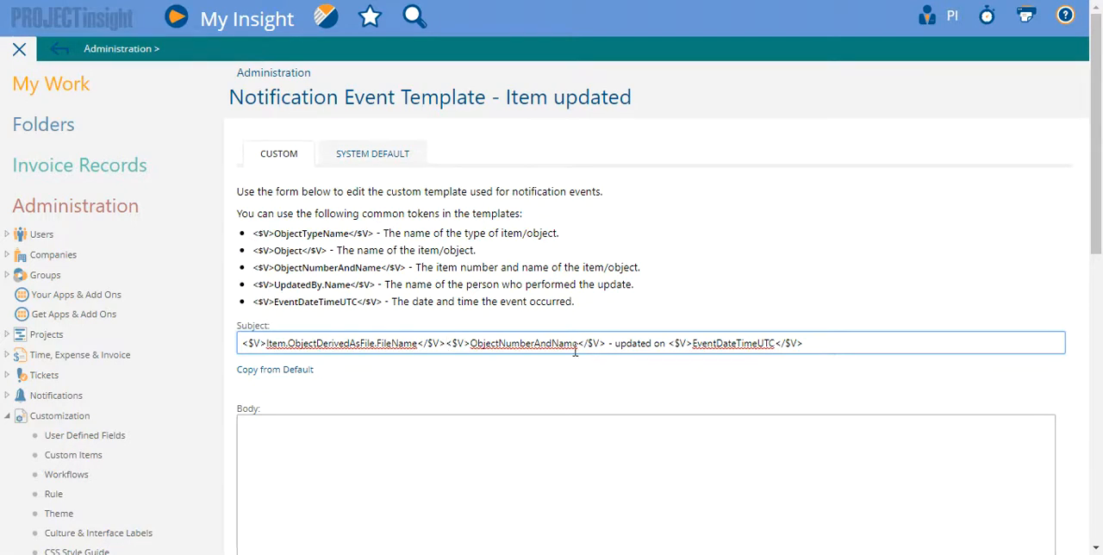
Preview the template containing the file name token with the selected shortcut event, and close the preview.
{"action": "scroll", "coordinate": [575, 349], "scroll_direction": "down", "scroll_amount": 8}
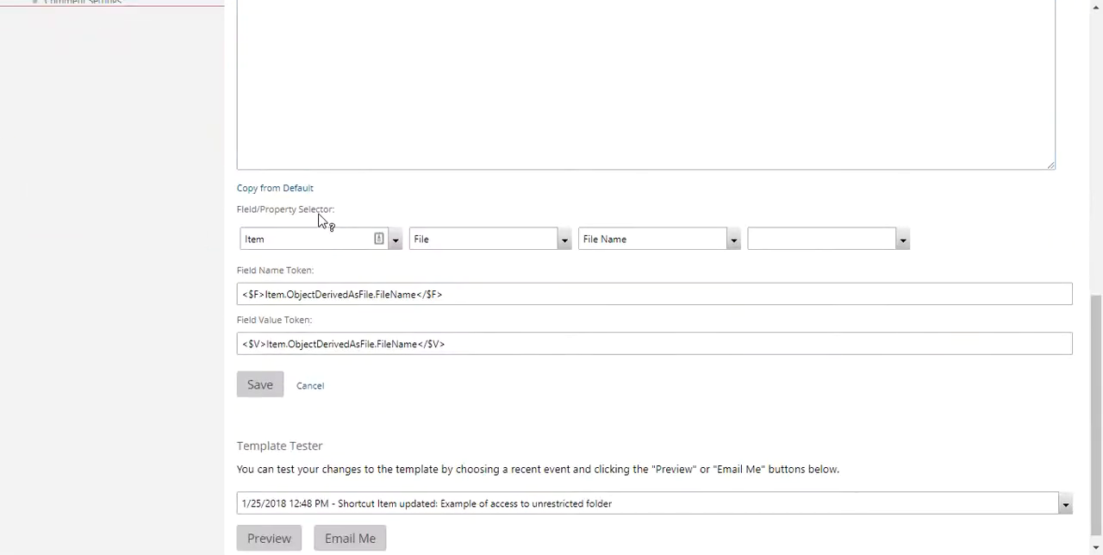
{"action": "scroll", "coordinate": [523, 382], "scroll_direction": "down", "scroll_amount": 1}
{"action": "left_click", "coordinate": [269, 528]}
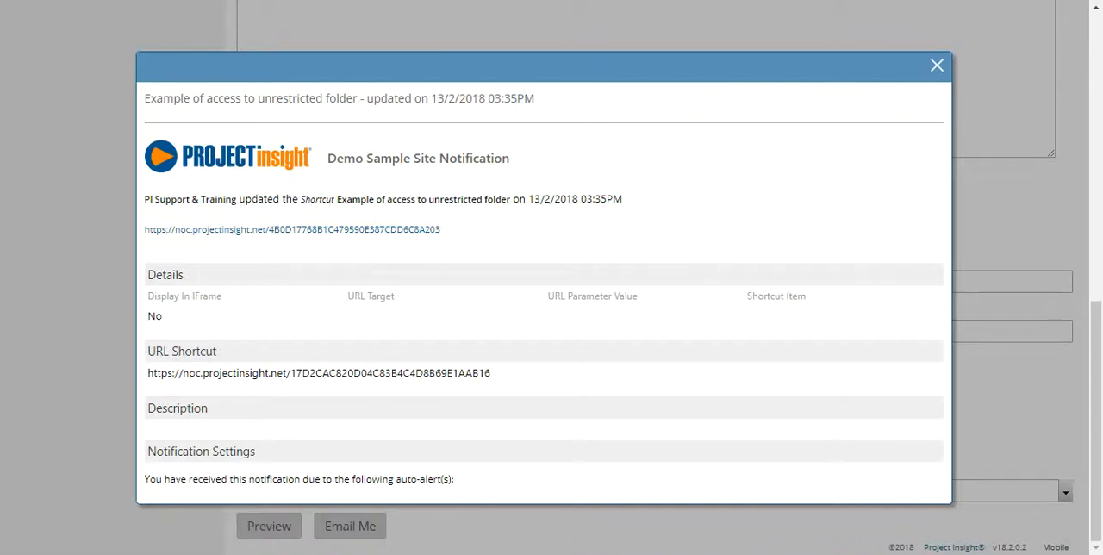
{"action": "left_click", "coordinate": [937, 65]}
Remove the Item.ObjectDerivedAsFile.FileName value token from the start of the custom subject.
{"action": "scroll", "coordinate": [940, 89], "scroll_direction": "up", "scroll_amount": 8}
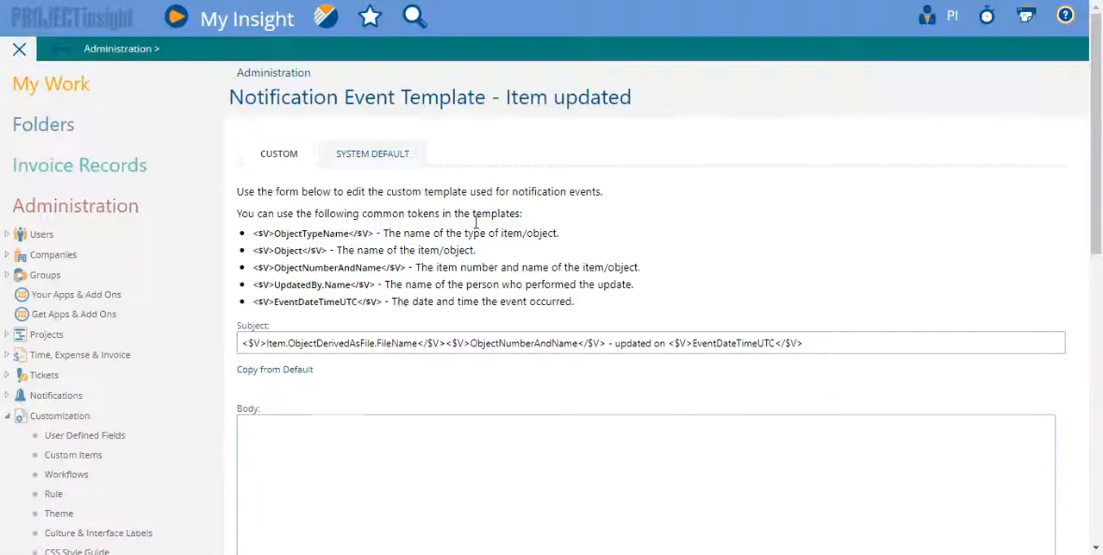
{"action": "left_click_drag", "start_coordinate": [447, 342], "coordinate": [242, 343]}
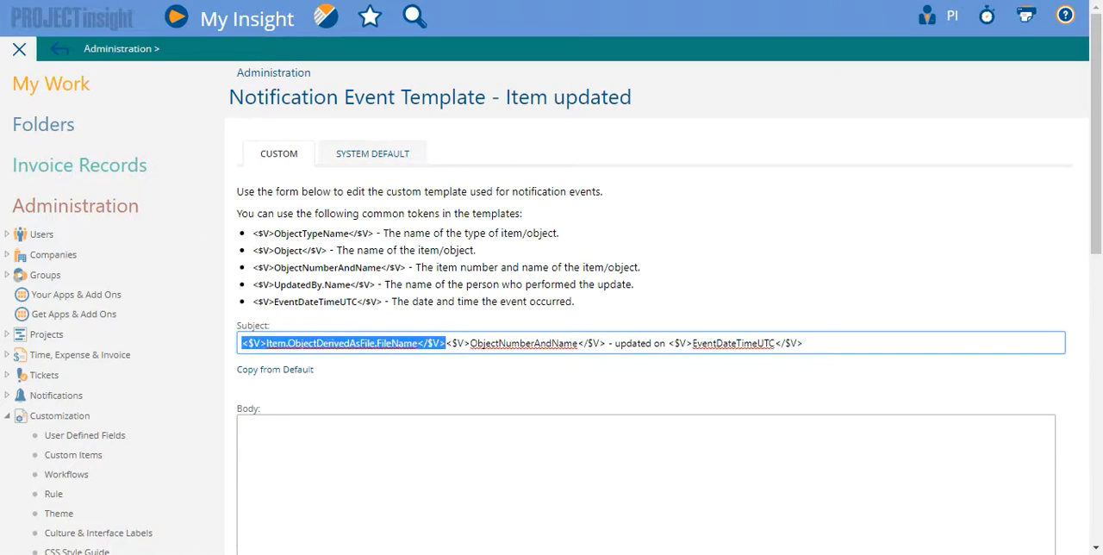
{"action": "key", "text": "BackSpace"}
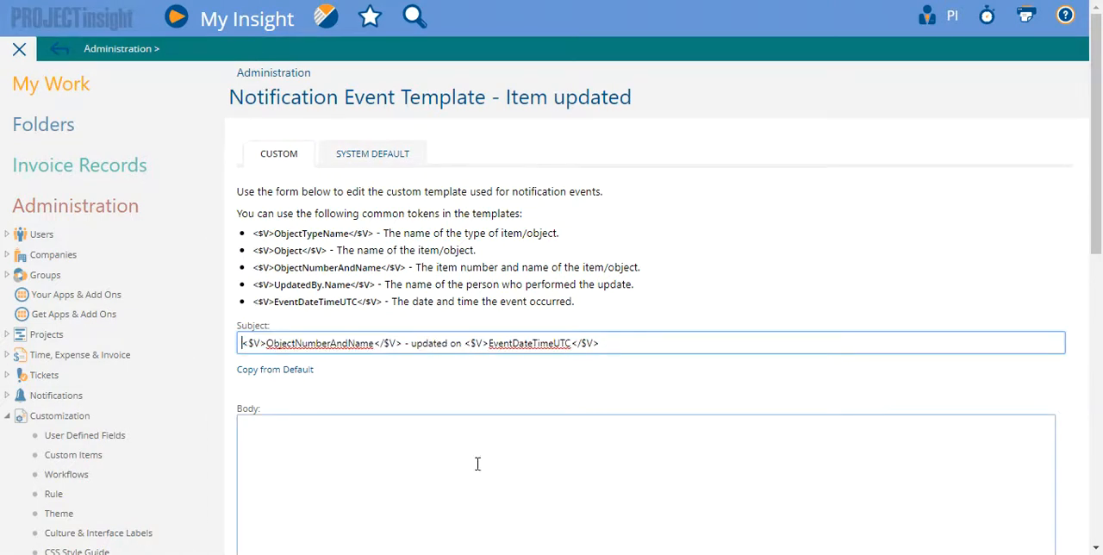
Reset the second level of the field/property selector to No Selection, keeping Item as the first level.
{"action": "scroll", "coordinate": [475, 509], "scroll_direction": "down", "scroll_amount": 8}
{"action": "left_click", "coordinate": [395, 226]}
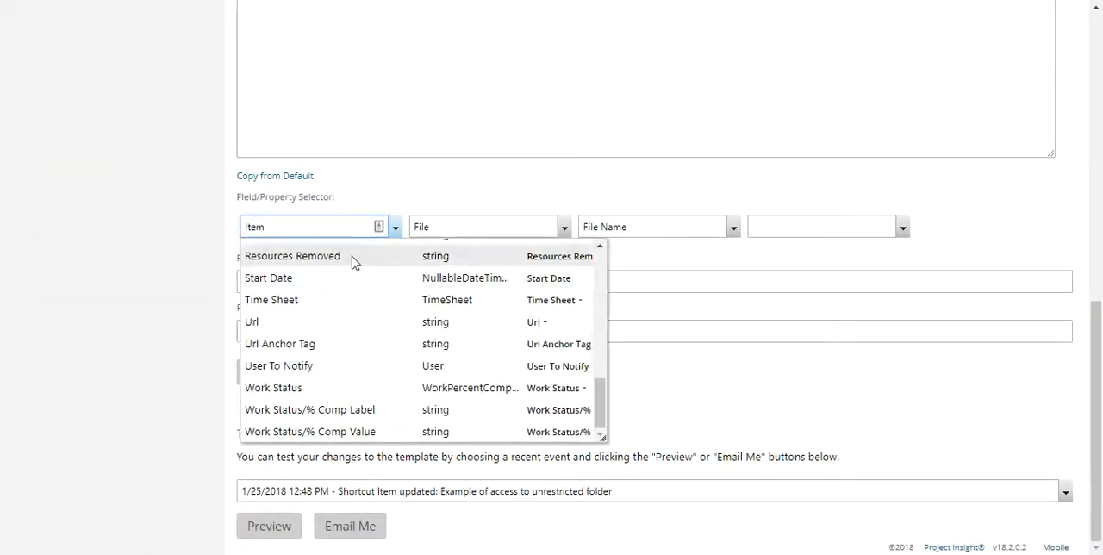
{"action": "left_click", "coordinate": [561, 220]}
{"action": "left_click", "coordinate": [543, 220]}
{"action": "scroll", "coordinate": [540, 279], "scroll_direction": "up", "scroll_amount": 15}
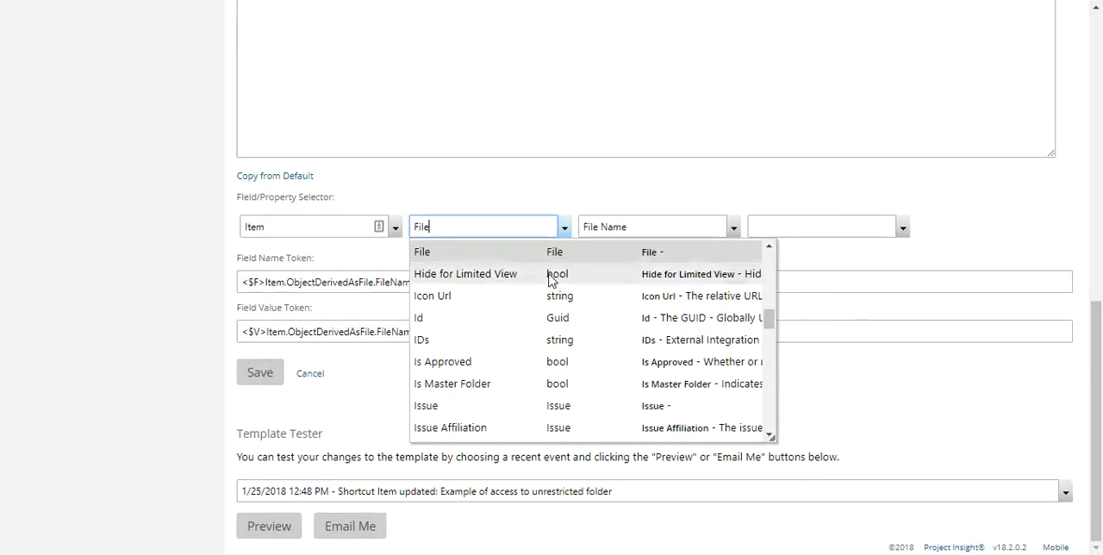
{"action": "scroll", "coordinate": [525, 320], "scroll_direction": "up", "scroll_amount": 4}
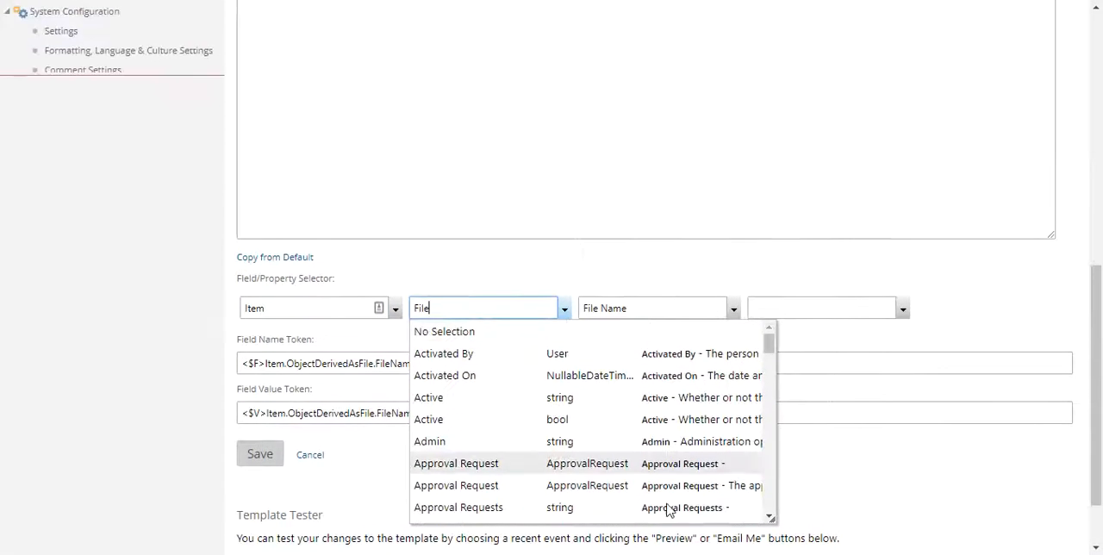
{"action": "left_click", "coordinate": [446, 331]}
{"action": "scroll", "coordinate": [400, 268], "scroll_direction": "down", "scroll_amount": 1}
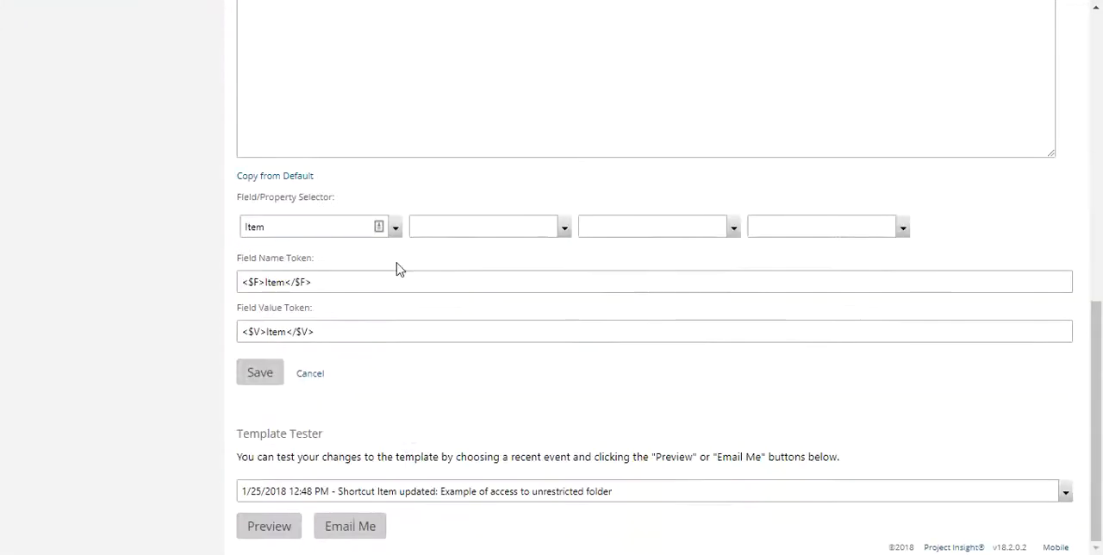
Search the properties under Item for "task" and choose the first Task entry, the task the item is in or affiliated to.
{"action": "left_click", "coordinate": [340, 232]}
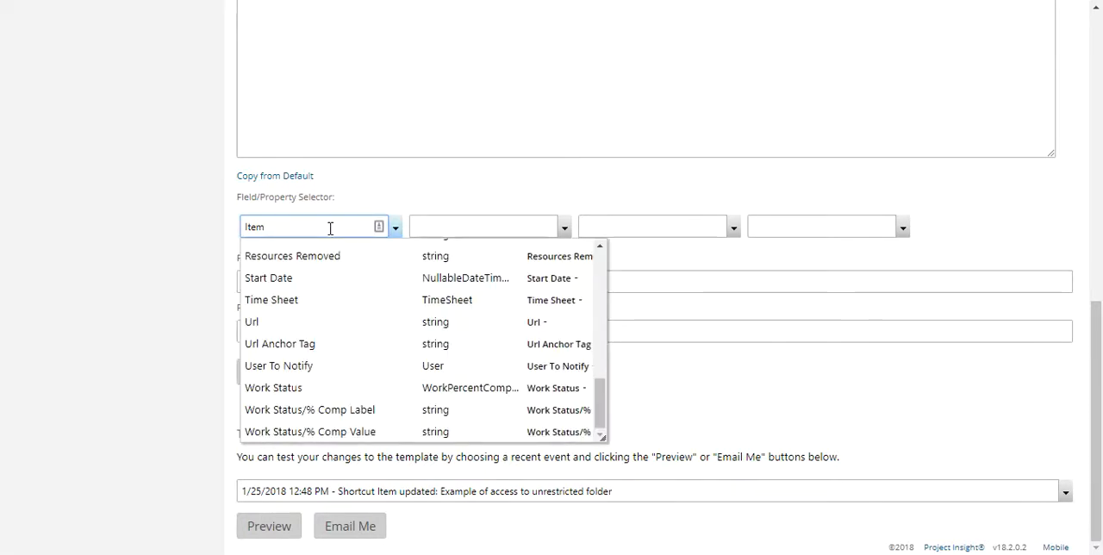
{"action": "left_click", "coordinate": [422, 180]}
{"action": "left_click", "coordinate": [534, 226]}
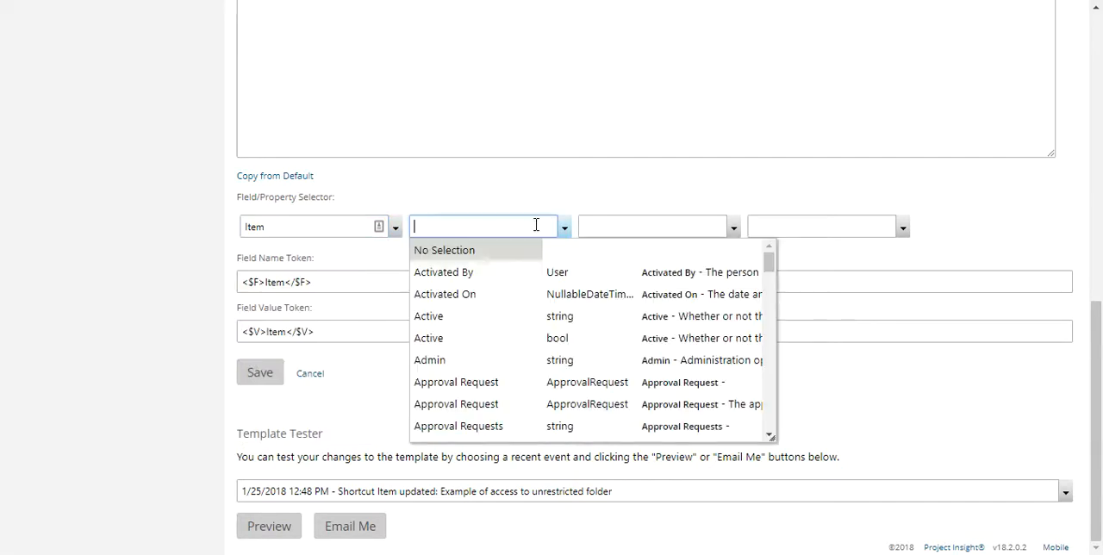
{"action": "type", "text": "task"}
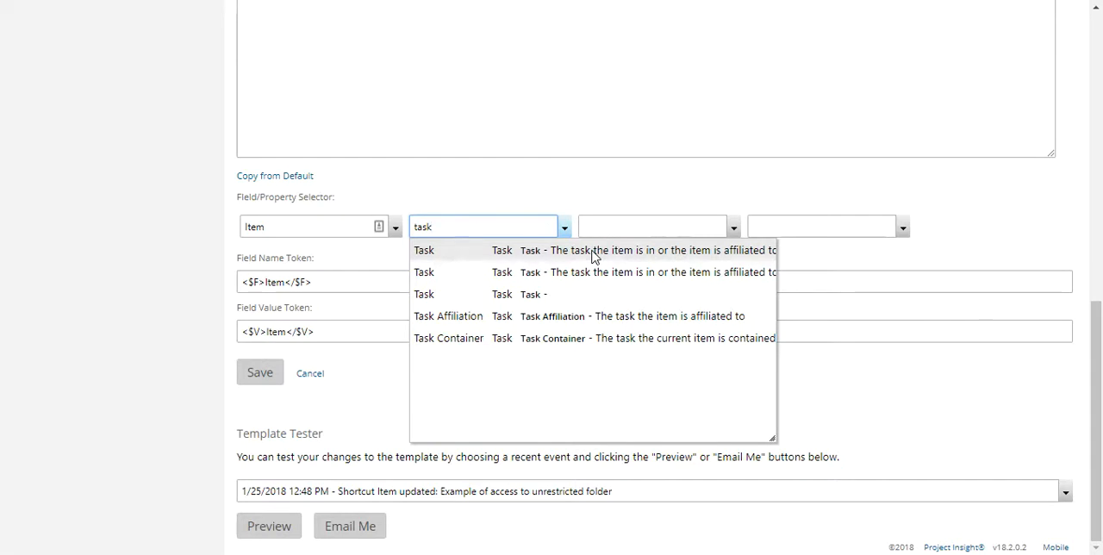
{"action": "left_click", "coordinate": [472, 252]}
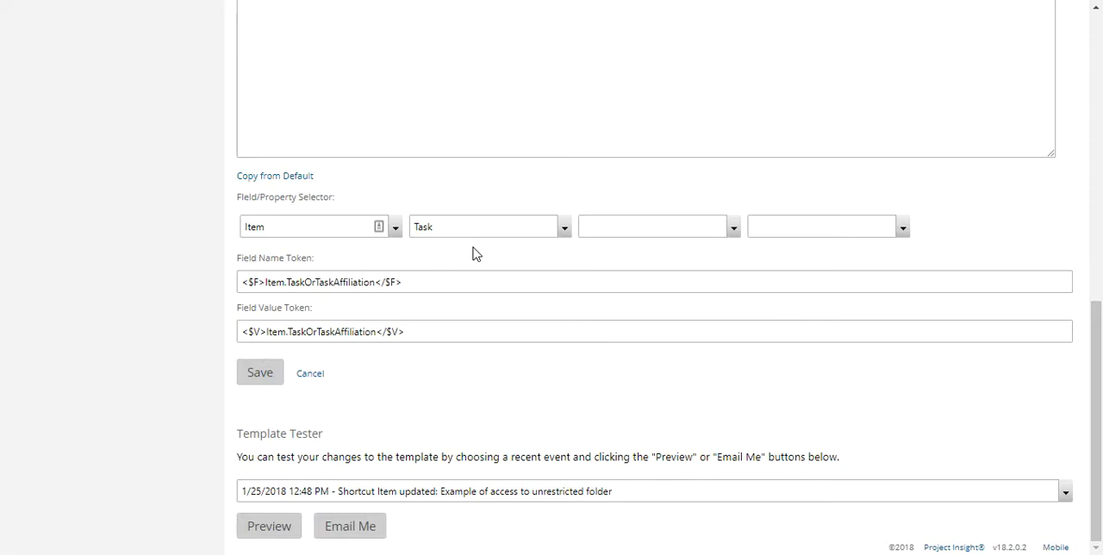
Search the task's properties for "crea" and choose Created By as the third level of the field/property selector.
{"action": "left_click", "coordinate": [674, 218]}
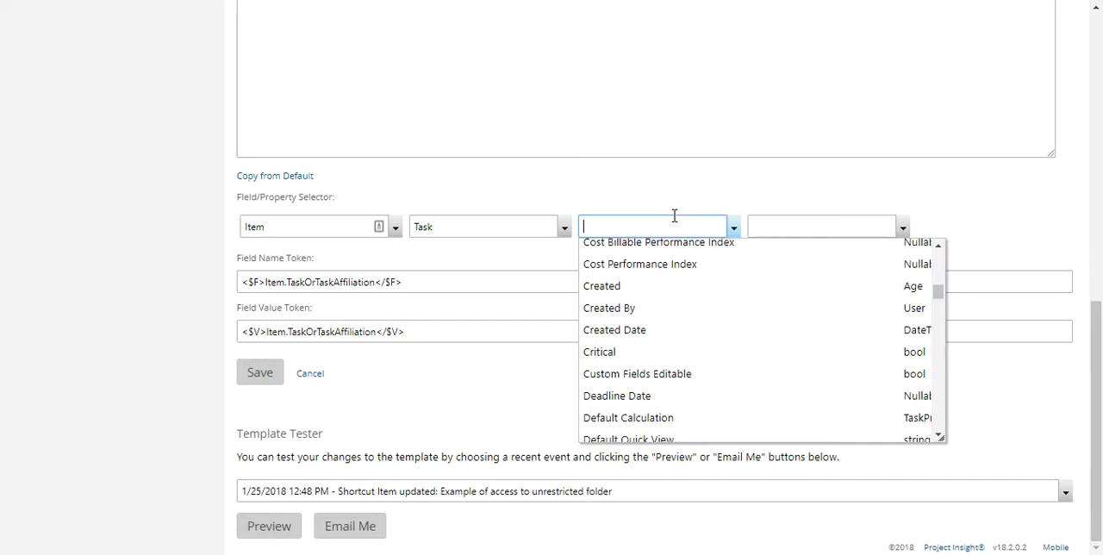
{"action": "type", "text": "crea"}
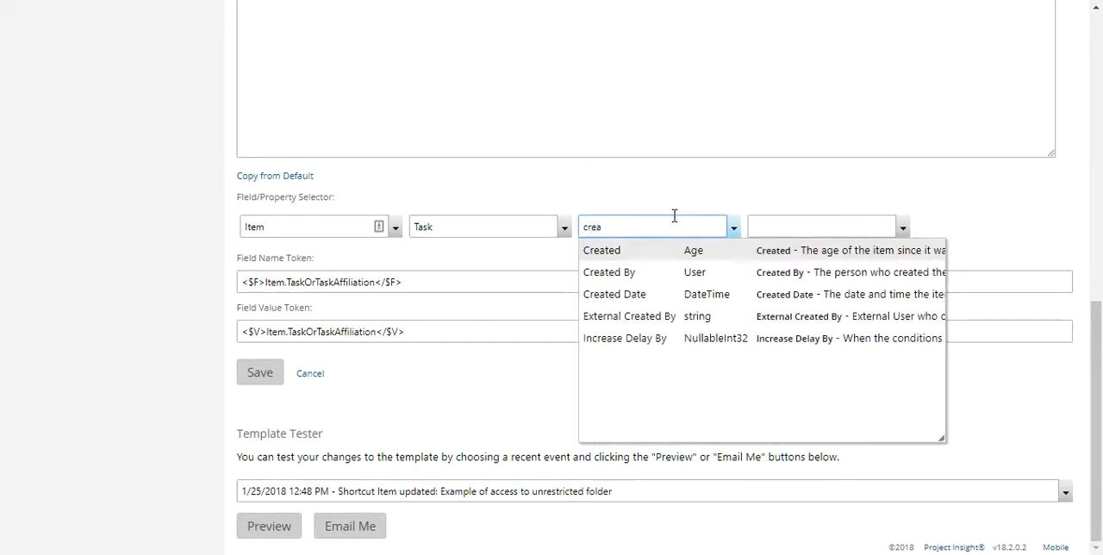
{"action": "left_click", "coordinate": [663, 274]}
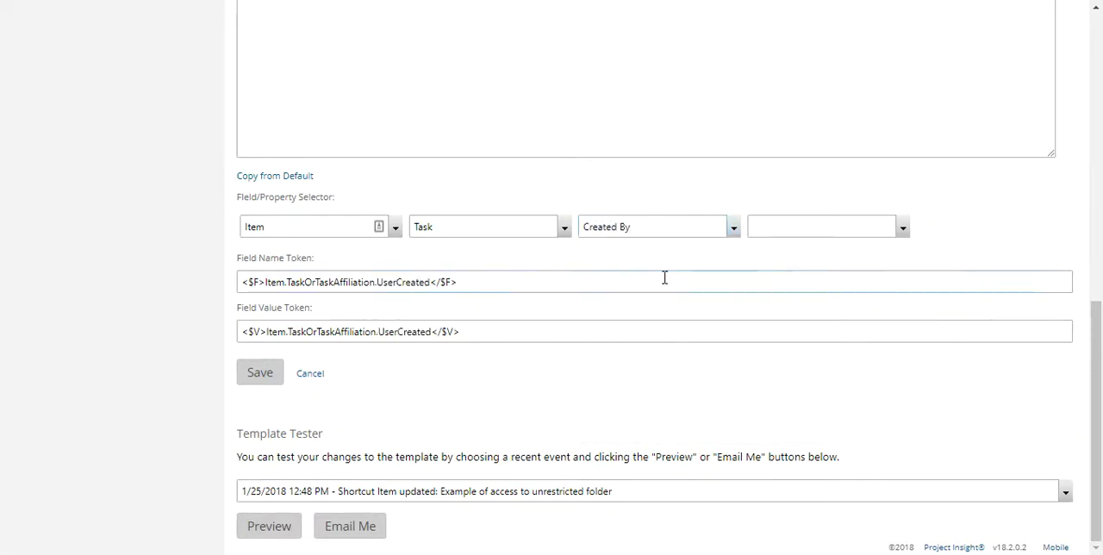
Look through the properties under Created By and choose User as the fourth level of the field/property selector.
{"action": "left_click", "coordinate": [829, 225]}
{"action": "scroll", "coordinate": [829, 231], "scroll_direction": "up", "scroll_amount": 1}
{"action": "scroll", "coordinate": [821, 428], "scroll_direction": "down", "scroll_amount": 12}
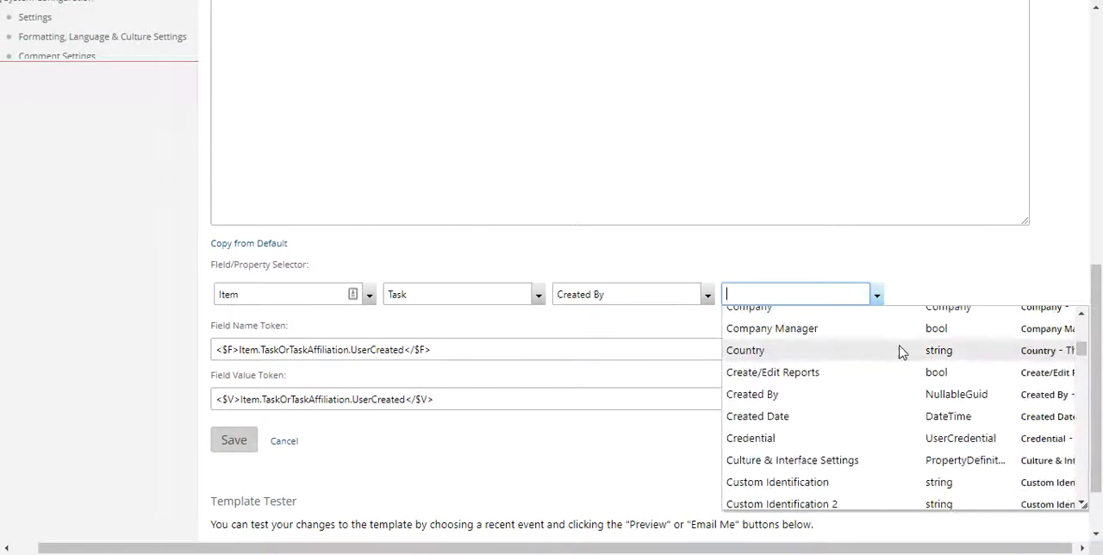
{"action": "scroll", "coordinate": [822, 428], "scroll_direction": "down", "scroll_amount": 10}
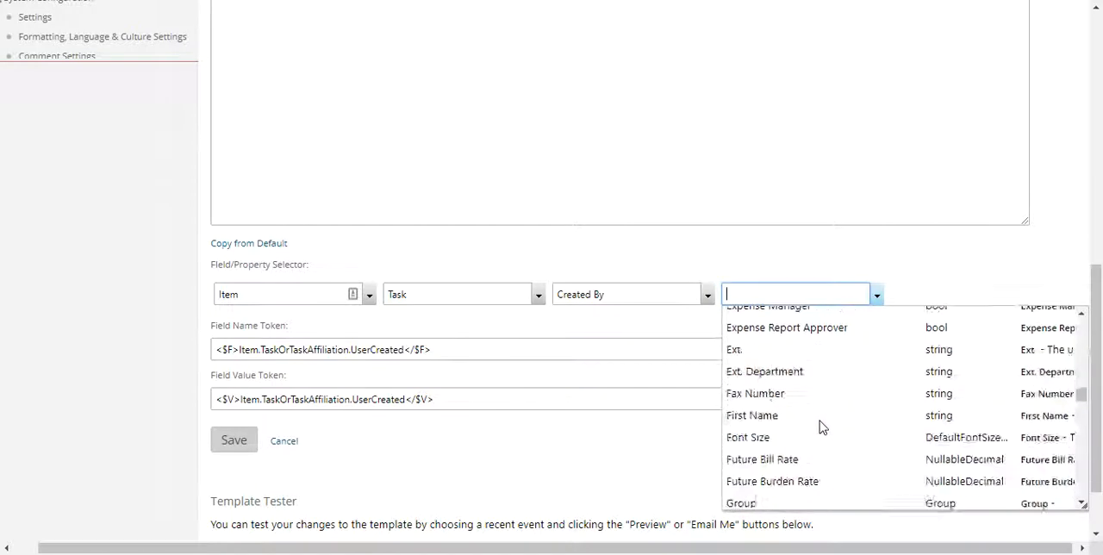
{"action": "scroll", "coordinate": [820, 421], "scroll_direction": "down", "scroll_amount": 8}
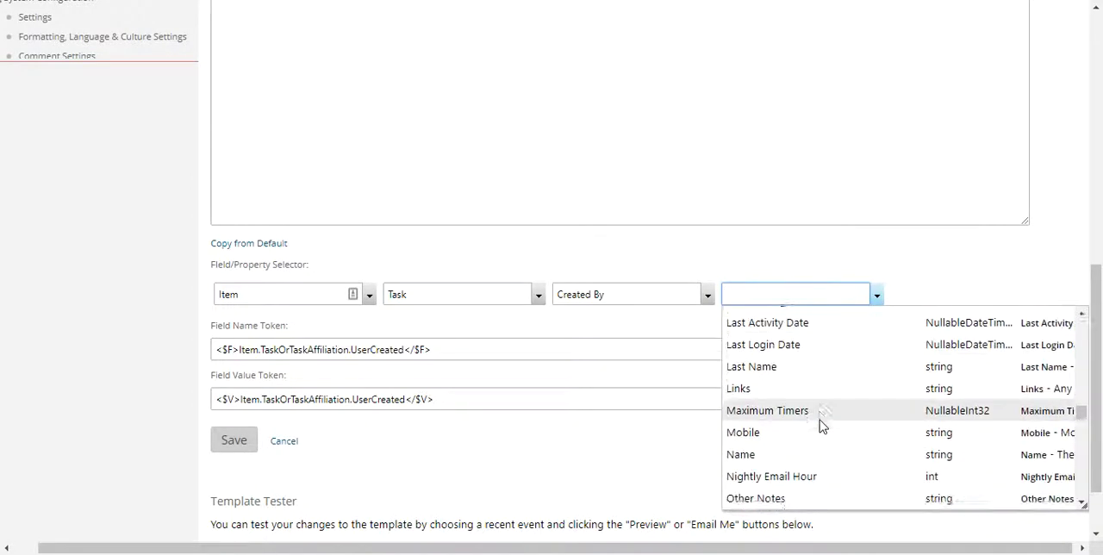
{"action": "scroll", "coordinate": [819, 420], "scroll_direction": "down", "scroll_amount": 8}
{"action": "scroll", "coordinate": [811, 405], "scroll_direction": "up", "scroll_amount": 5}
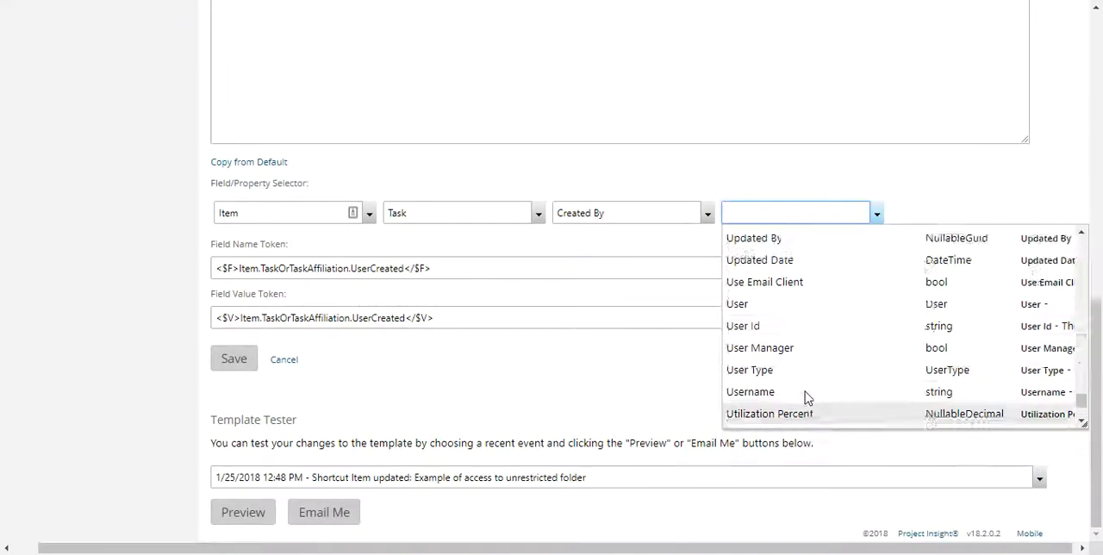
{"action": "left_click", "coordinate": [746, 362]}
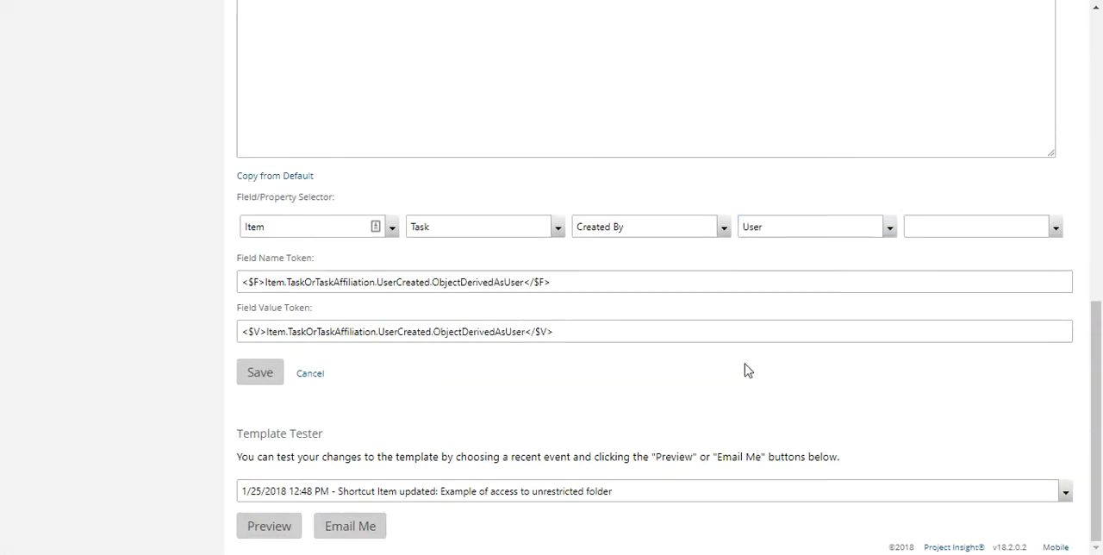
Choose Name as the fifth level of the field/property selector, beneath User.
{"action": "left_click", "coordinate": [1003, 223]}
{"action": "scroll", "coordinate": [982, 316], "scroll_direction": "down", "scroll_amount": 4}
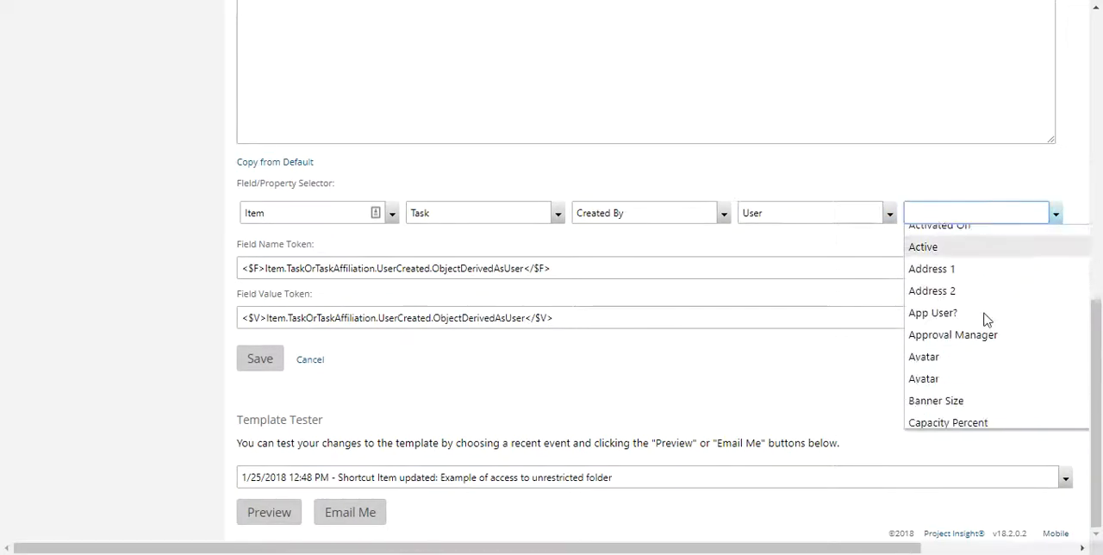
{"action": "scroll", "coordinate": [987, 320], "scroll_direction": "down", "scroll_amount": 8}
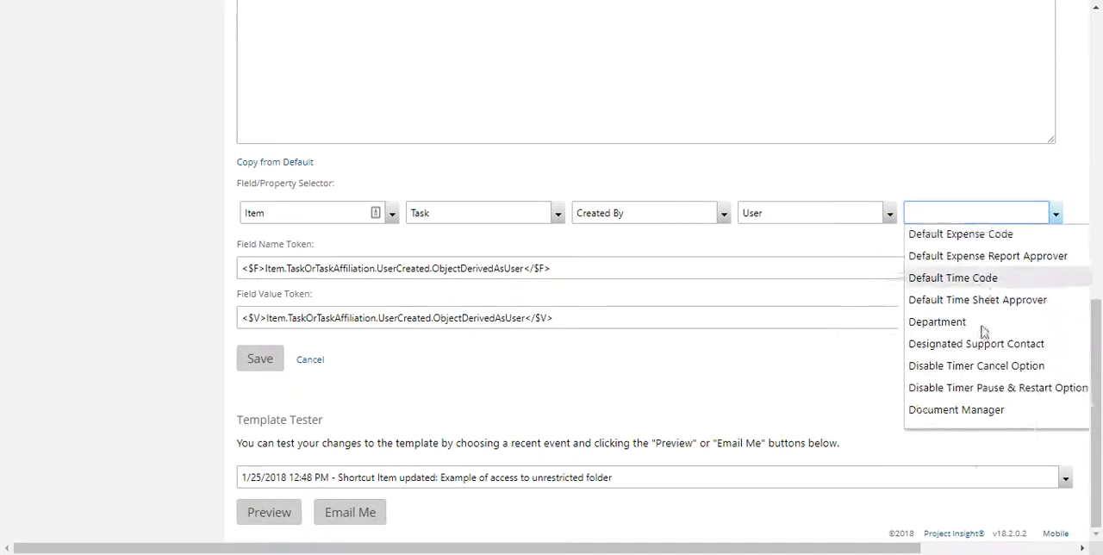
{"action": "scroll", "coordinate": [983, 332], "scroll_direction": "down", "scroll_amount": 5}
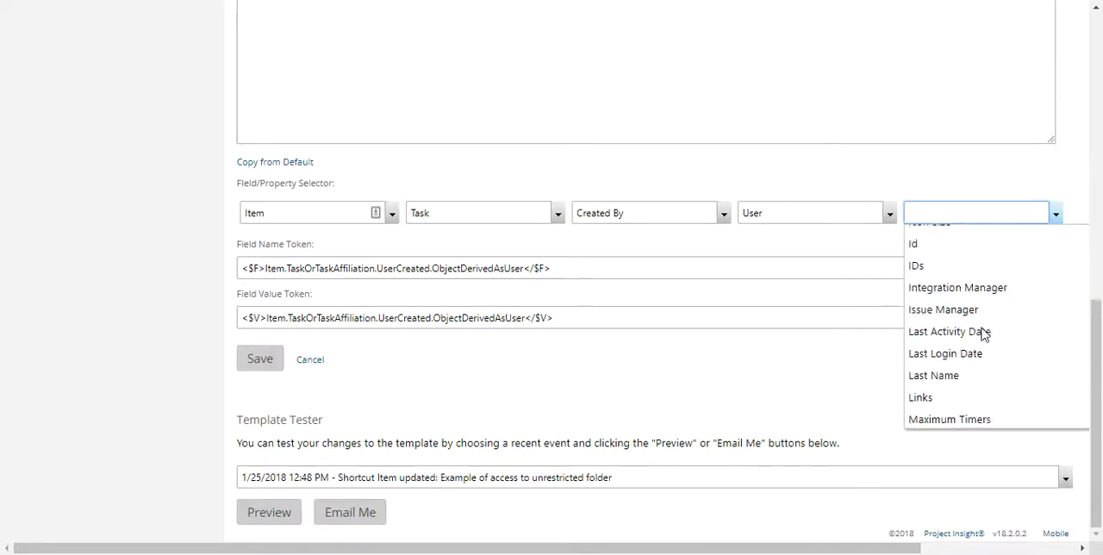
{"action": "left_click", "coordinate": [948, 381]}
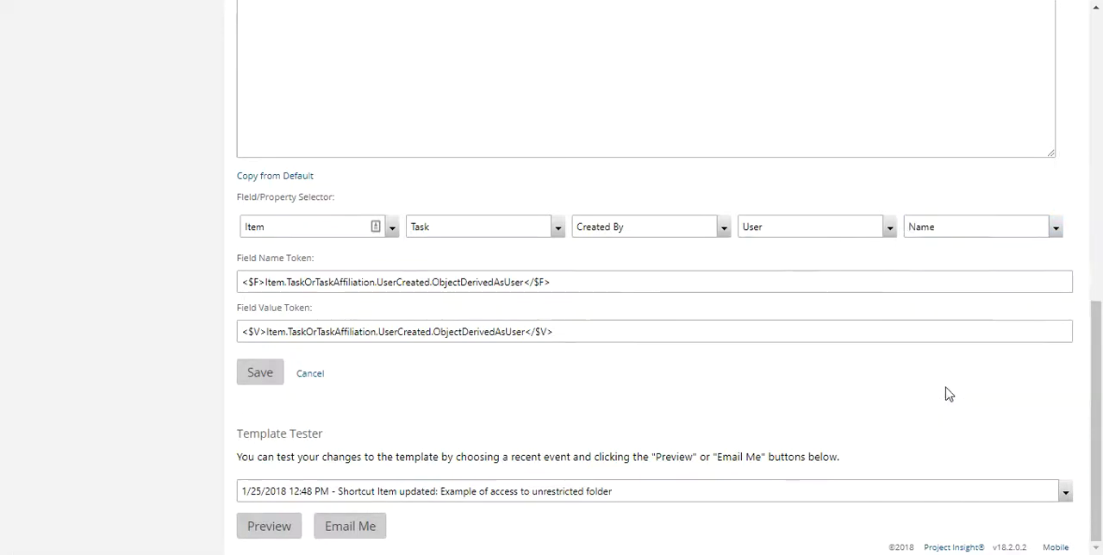
Change the fourth level of the field/property selector to Name, directly under Created By.
{"action": "left_click", "coordinate": [844, 226]}
{"action": "scroll", "coordinate": [847, 343], "scroll_direction": "up", "scroll_amount": 6}
{"action": "scroll", "coordinate": [848, 343], "scroll_direction": "up", "scroll_amount": 15}
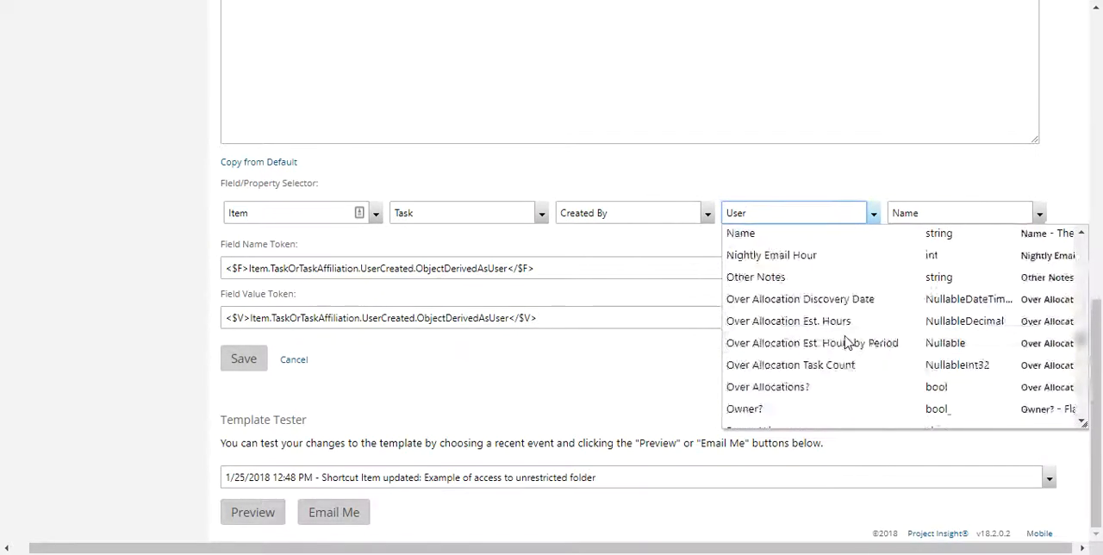
{"action": "left_click", "coordinate": [802, 394]}
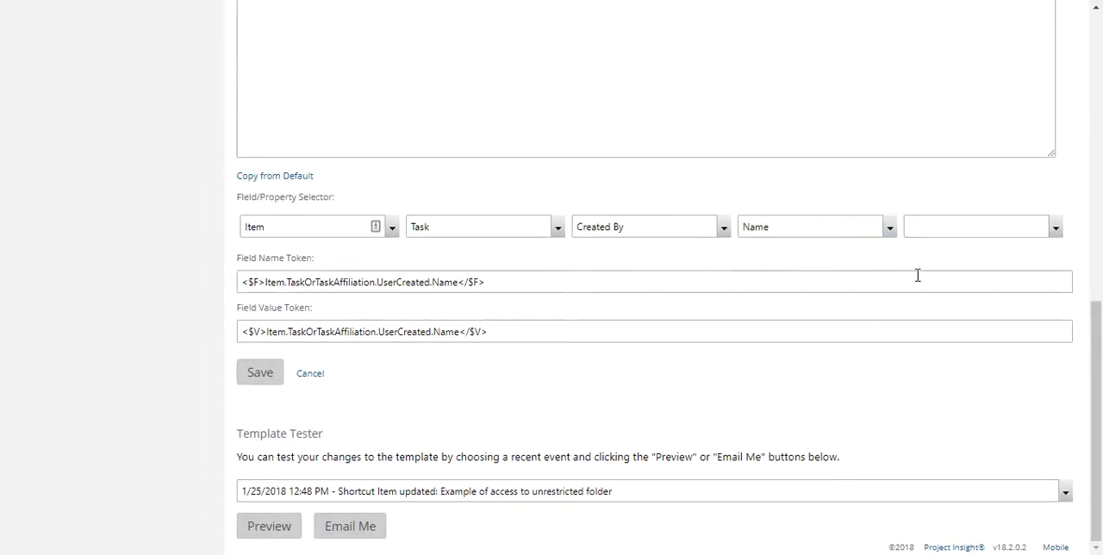
Check for further levels beneath Name, and copy the Item.TaskOrTaskAffiliation.UserCreated.Name field value token.
{"action": "left_click", "coordinate": [944, 239]}
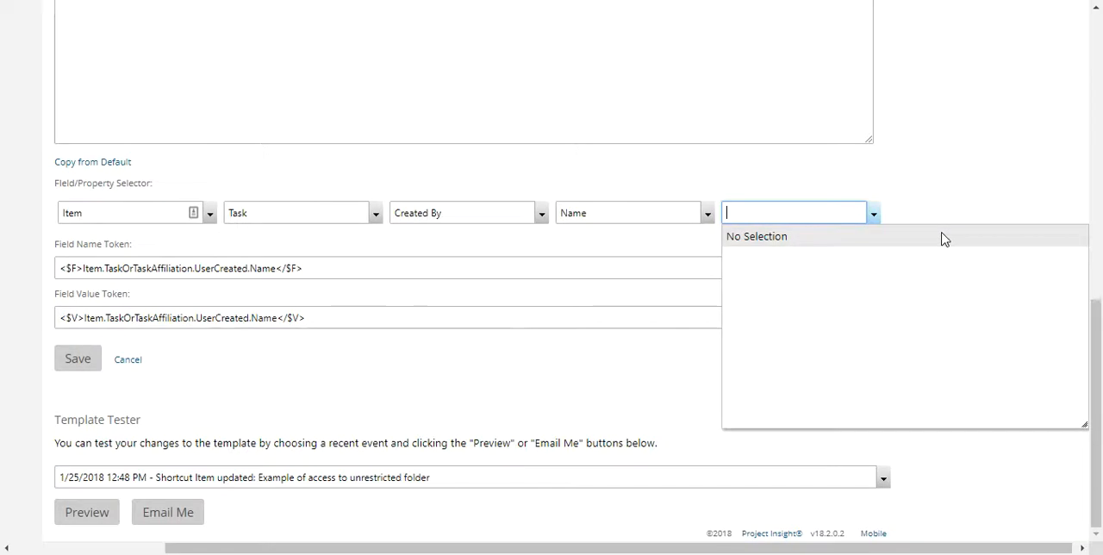
{"action": "left_click", "coordinate": [413, 271]}
{"action": "left_click", "coordinate": [555, 317]}
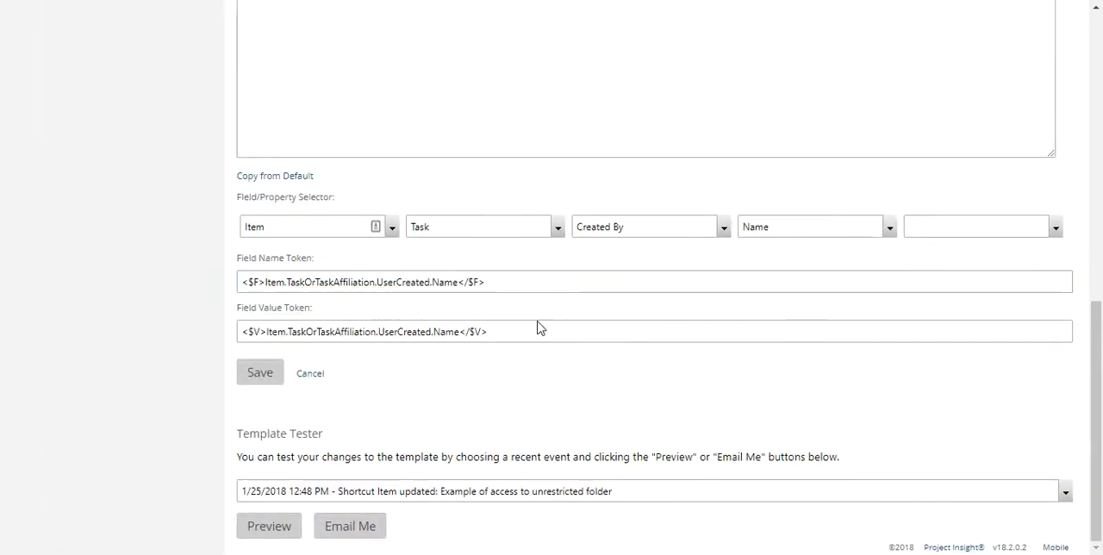
{"action": "left_click_drag", "start_coordinate": [535, 332], "coordinate": [12, 327]}
{"action": "key", "text": "ctrl+c"}
Replace the ObjectNumberAndName token at the start of the custom subject with the copied task creator name token.
{"action": "scroll", "coordinate": [498, 278], "scroll_direction": "up", "scroll_amount": 5}
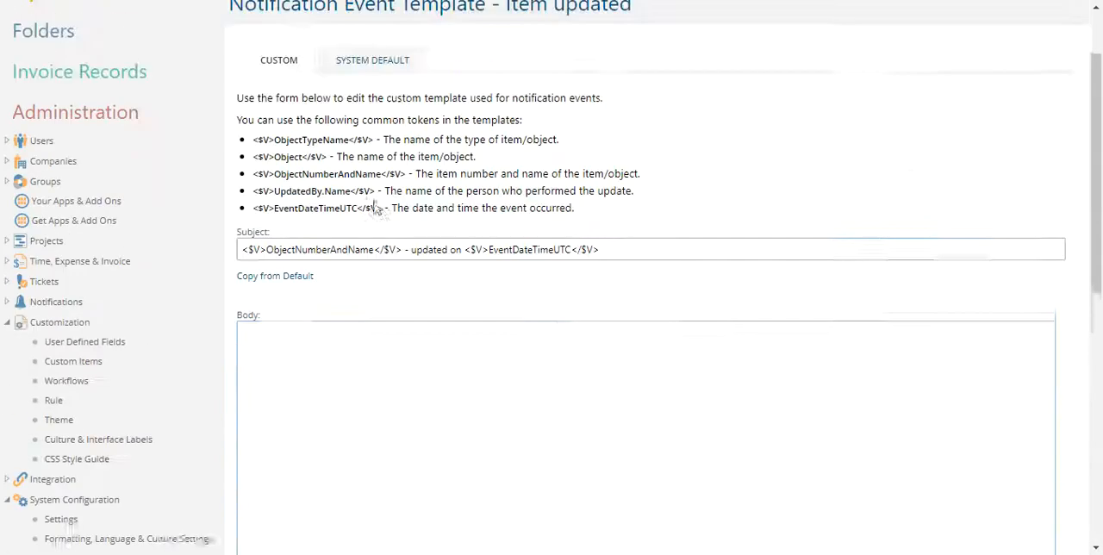
{"action": "scroll", "coordinate": [396, 236], "scroll_direction": "up", "scroll_amount": 2}
{"action": "left_click", "coordinate": [399, 330]}
{"action": "key", "text": "shift+Home"}
{"action": "key", "text": "BackSpace"}
{"action": "key", "text": "Delete"}
{"action": "key", "text": "ctrl+v"}
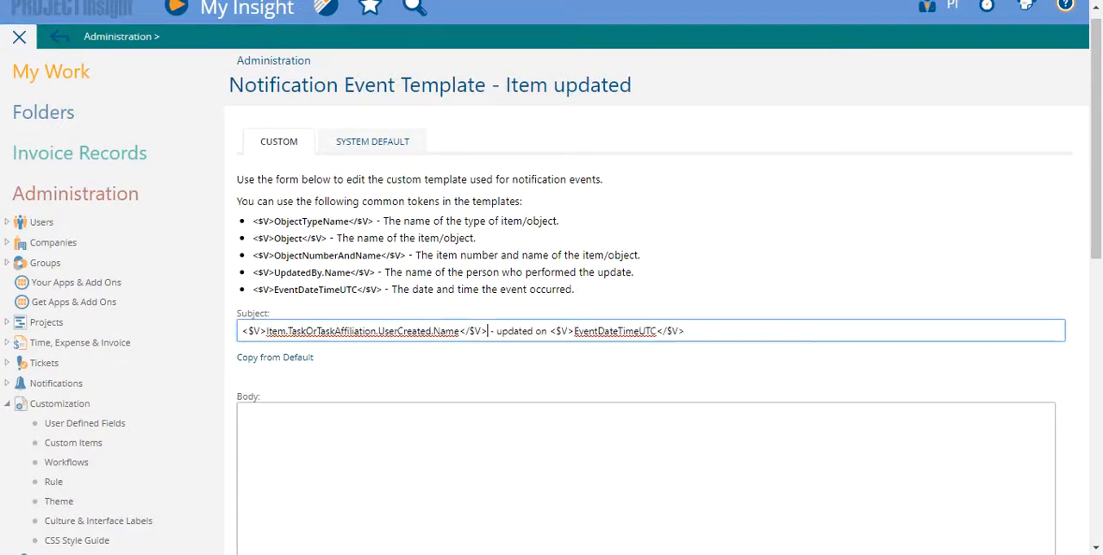
Preview the template containing the task creator name token with the selected shortcut event, and close the preview.
{"action": "scroll", "coordinate": [407, 422], "scroll_direction": "down", "scroll_amount": 8}
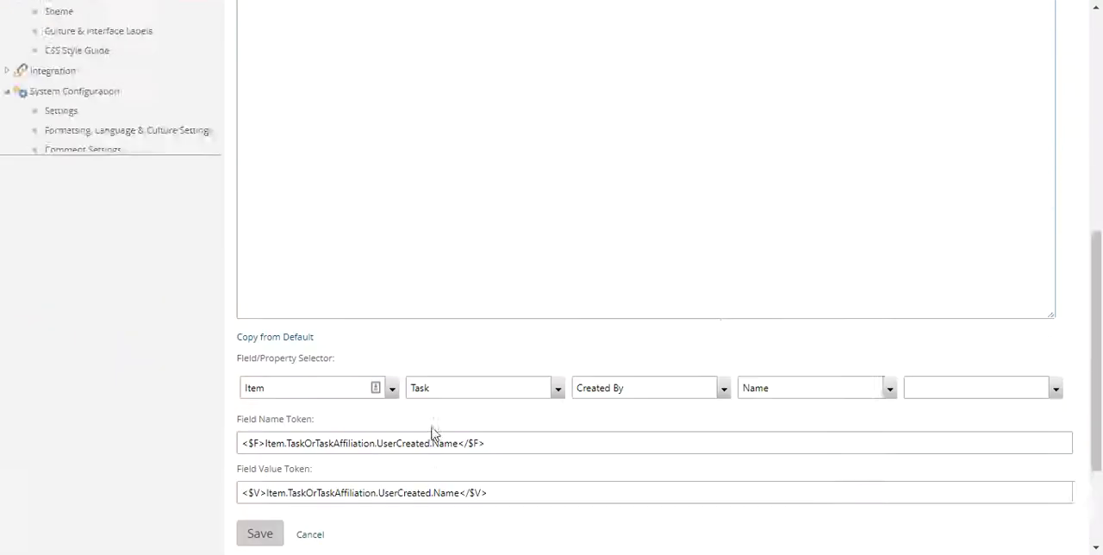
{"action": "left_click", "coordinate": [255, 528]}
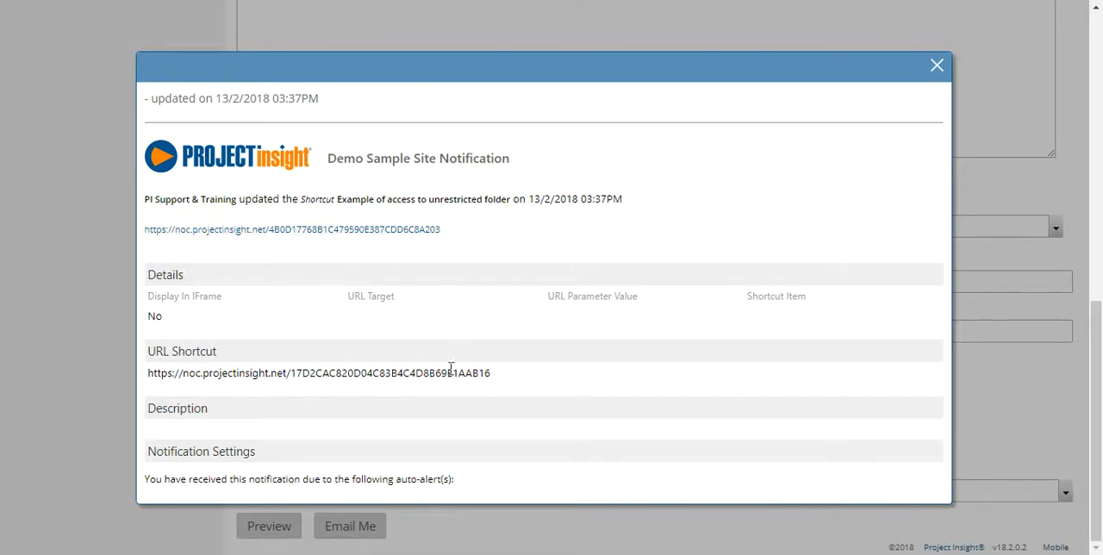
{"action": "scroll", "coordinate": [474, 384], "scroll_direction": "up", "scroll_amount": 5}
{"action": "scroll", "coordinate": [472, 387], "scroll_direction": "up", "scroll_amount": 2}
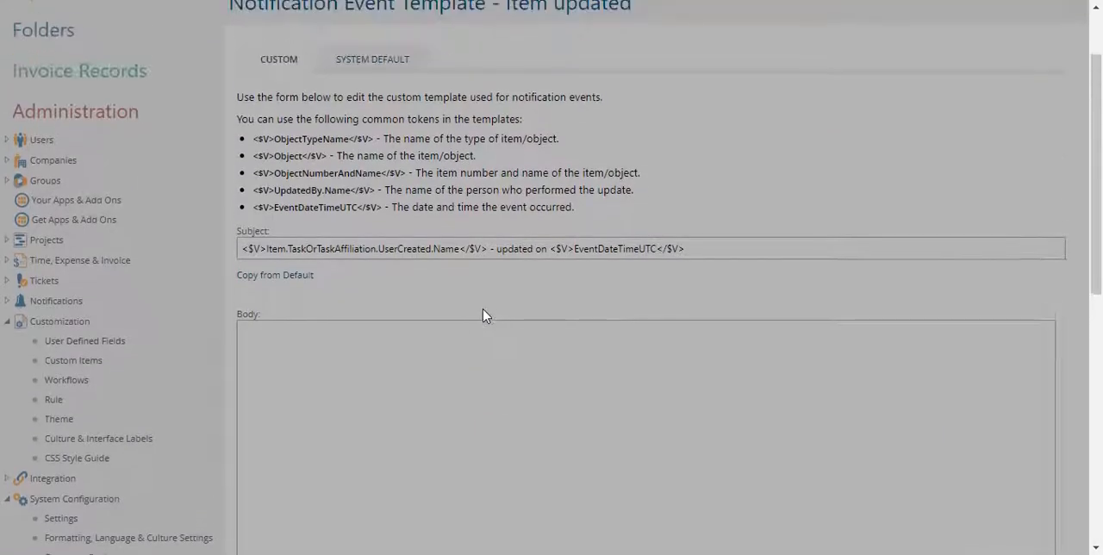
{"action": "scroll", "coordinate": [491, 310], "scroll_direction": "down", "scroll_amount": 7}
{"action": "left_click", "coordinate": [937, 65]}
Undo the subject edits back to the version starting with the ObjectNumberAndName token.
{"action": "scroll", "coordinate": [658, 172], "scroll_direction": "up", "scroll_amount": 10}
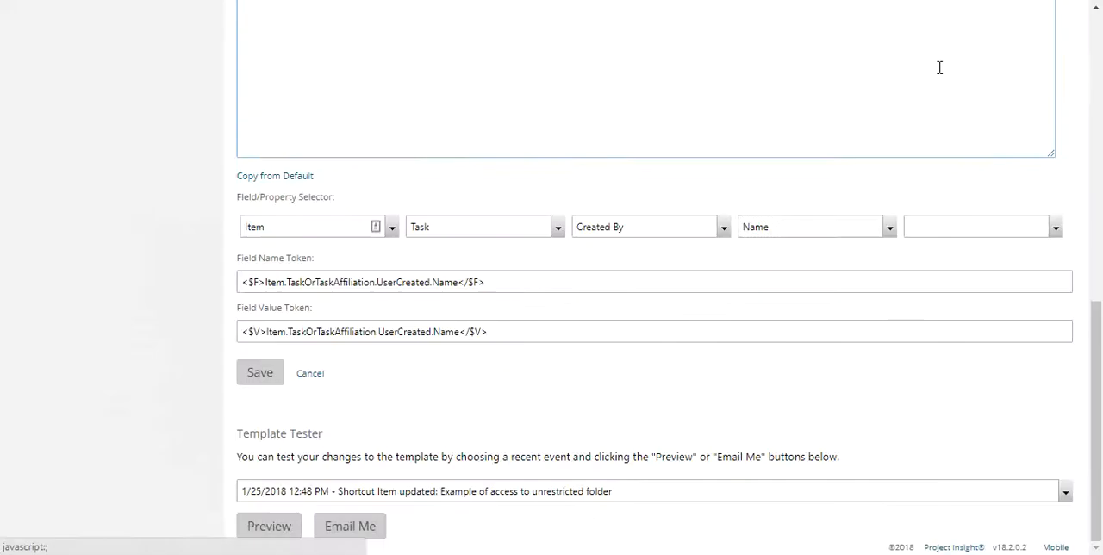
{"action": "left_click", "coordinate": [485, 344]}
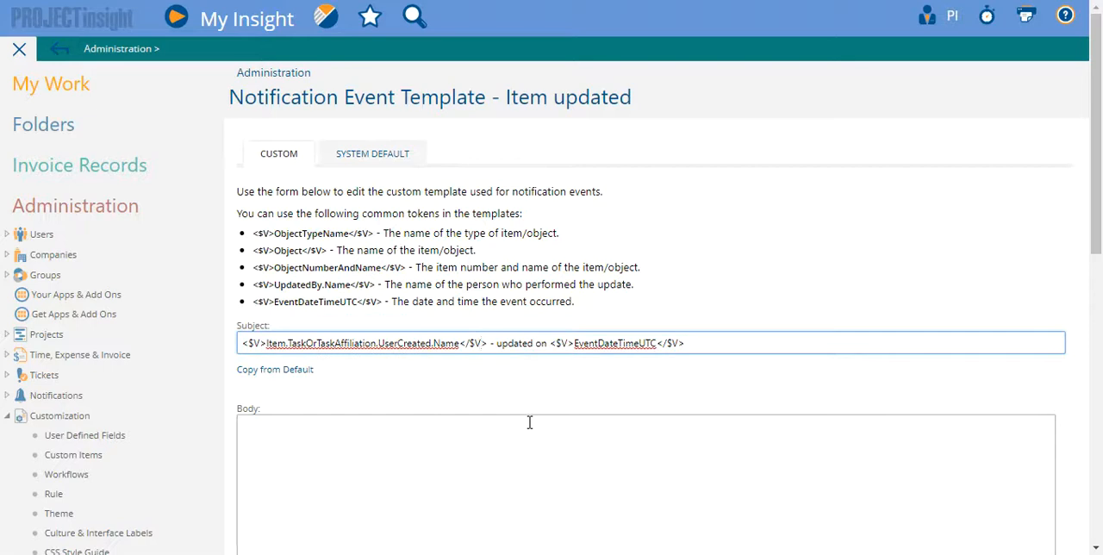
{"action": "key", "text": "Delete"}
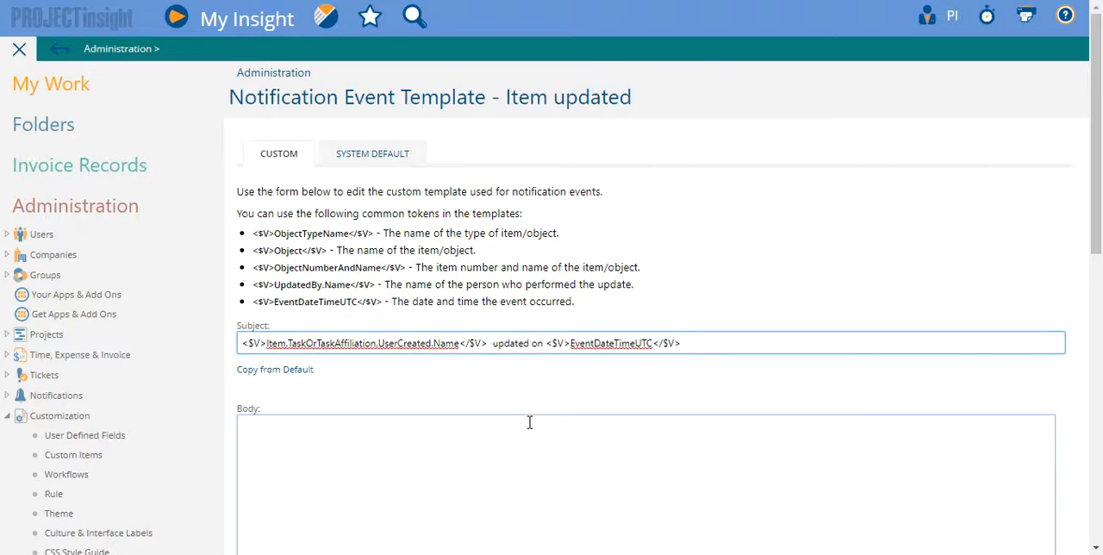
{"action": "key", "text": "ctrl+z"}
{"action": "key", "text": "ctrl+z"}
{"action": "key", "text": "ctrl+z"}
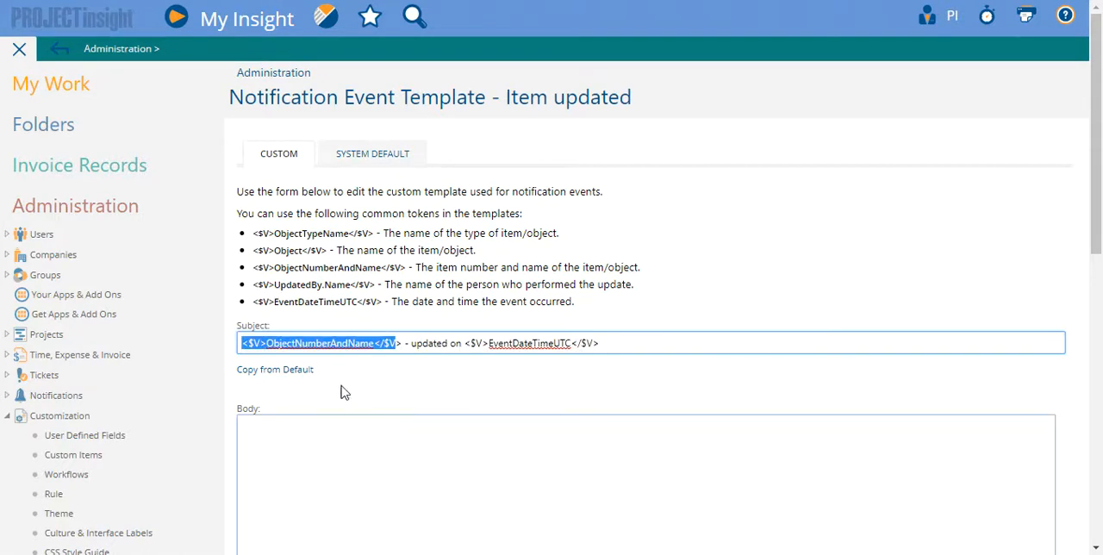
Insert the copied Item.TaskOrTaskAffiliation.UserCreated.Name value token and a space before the ObjectNumberAndName token in the custom subject.
{"action": "left_click", "coordinate": [268, 344]}
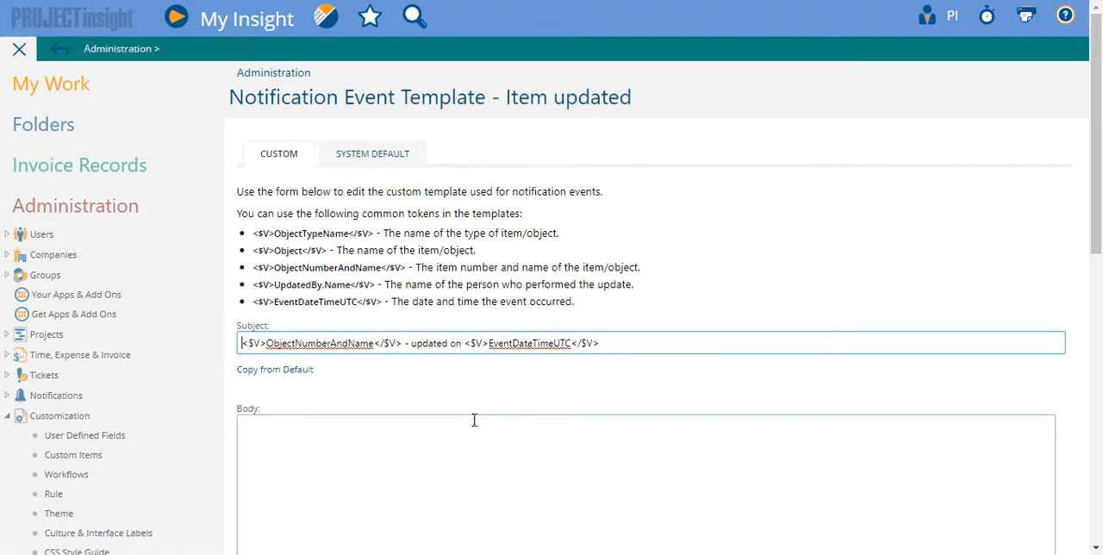
{"action": "key", "text": "ctrl+v"}
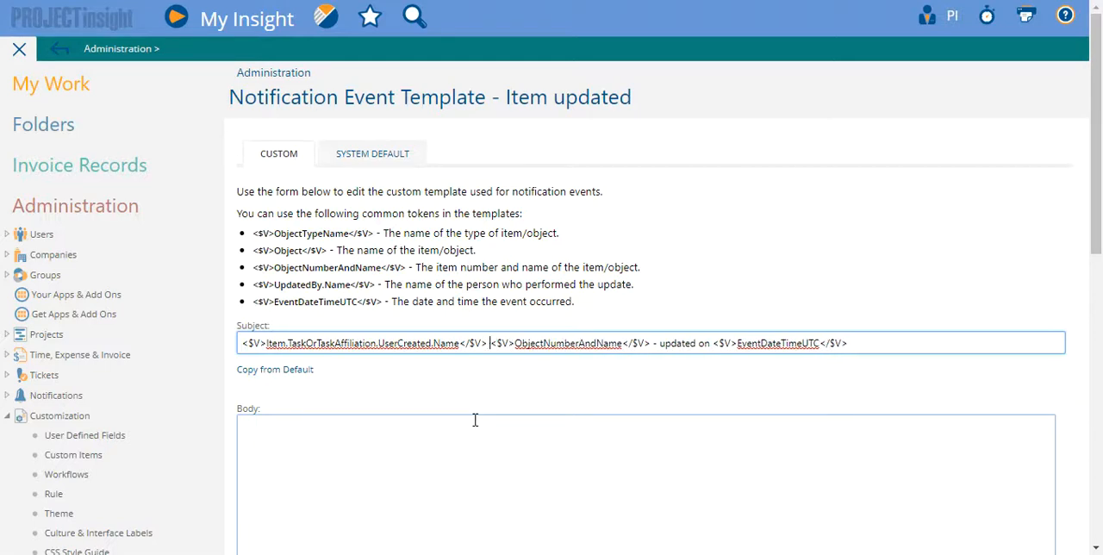
Preview the template with the 1/9/2018 9:42 AM Task Item updated: aaatask 2 event, review the notification, and close the preview.
{"action": "scroll", "coordinate": [514, 429], "scroll_direction": "down", "scroll_amount": 10}
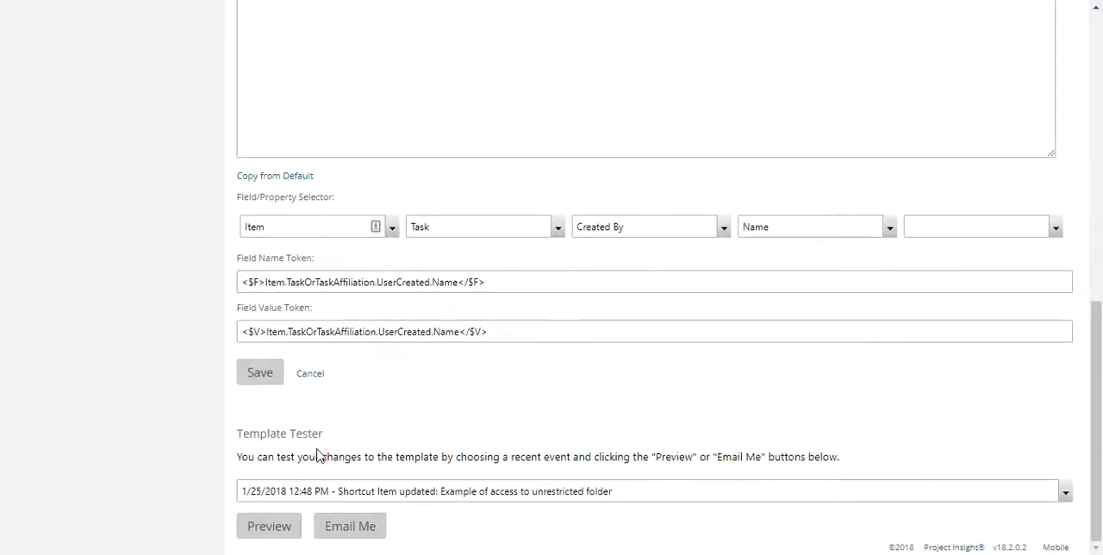
{"action": "left_click", "coordinate": [442, 491]}
{"action": "left_click", "coordinate": [430, 397]}
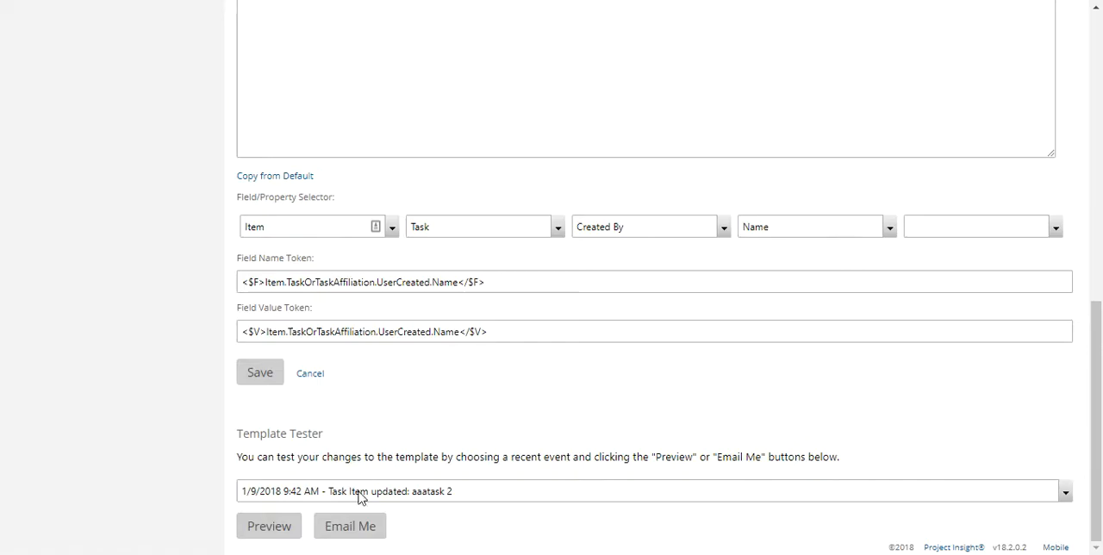
{"action": "left_click", "coordinate": [278, 525]}
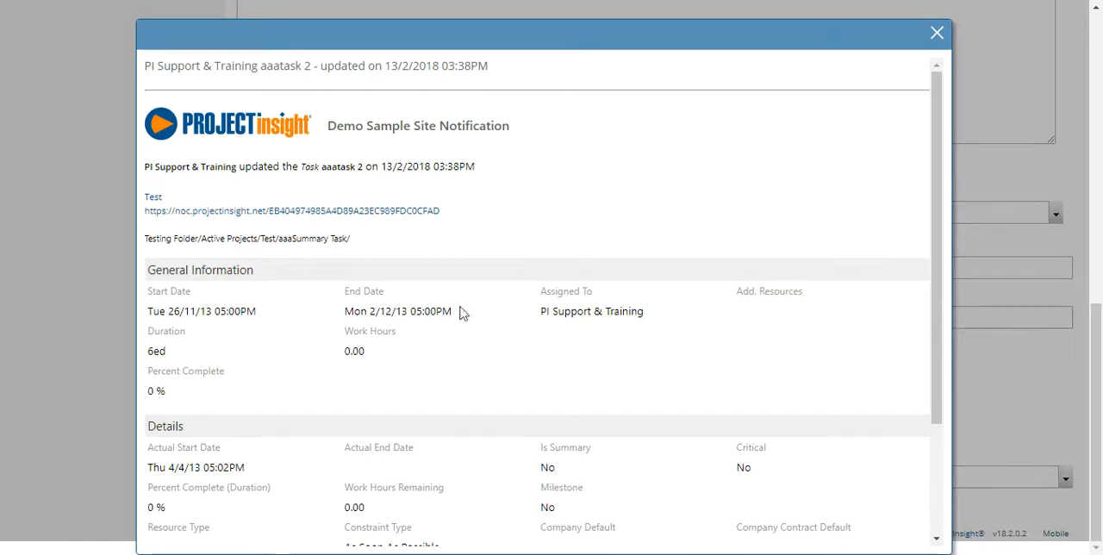
{"action": "scroll", "coordinate": [461, 226], "scroll_direction": "down", "scroll_amount": 3}
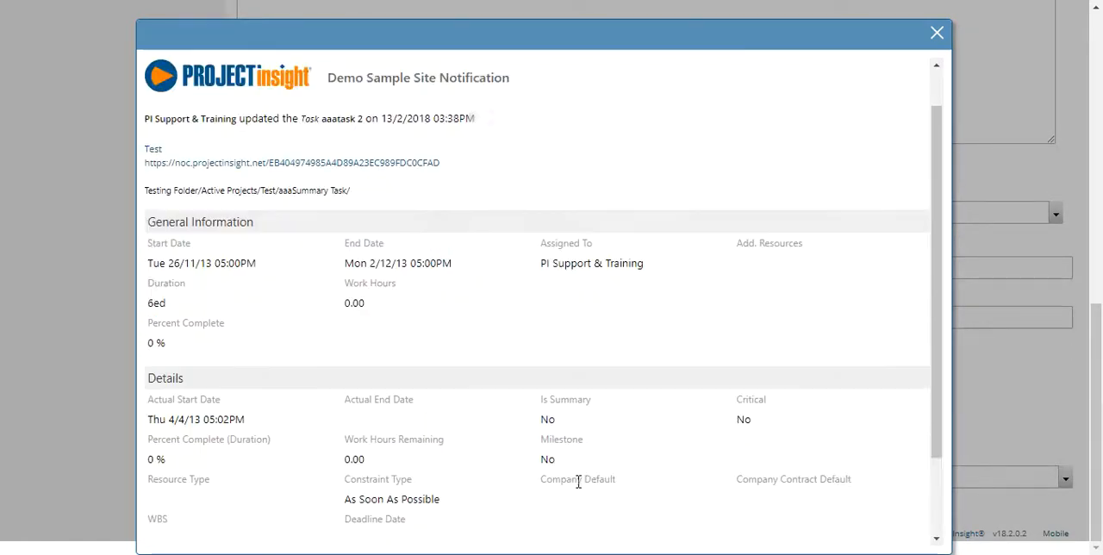
{"action": "scroll", "coordinate": [577, 490], "scroll_direction": "up", "scroll_amount": 3}
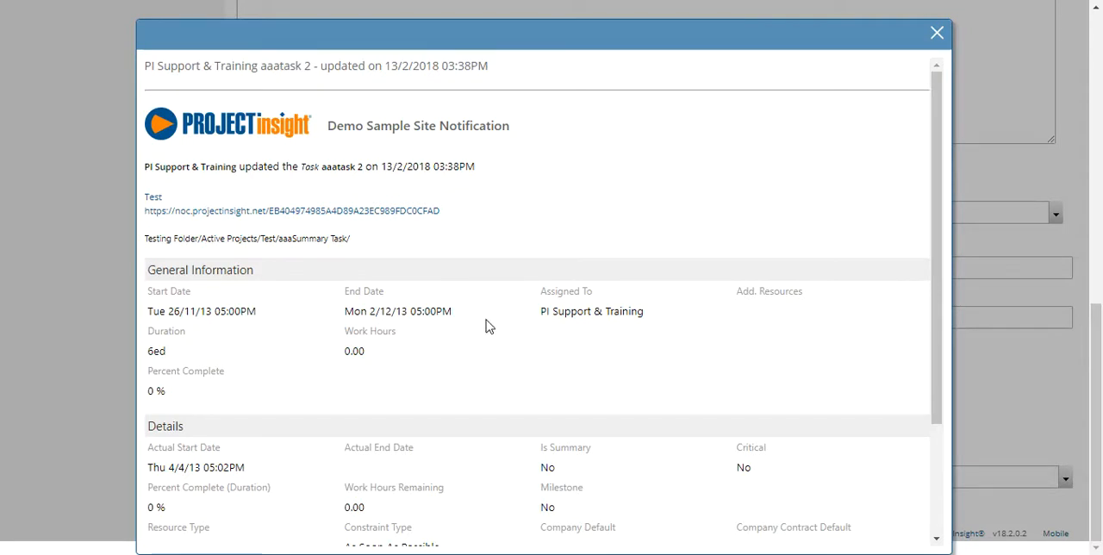
{"action": "scroll", "coordinate": [488, 310], "scroll_direction": "down", "scroll_amount": 3}
{"action": "scroll", "coordinate": [497, 287], "scroll_direction": "up", "scroll_amount": 3}
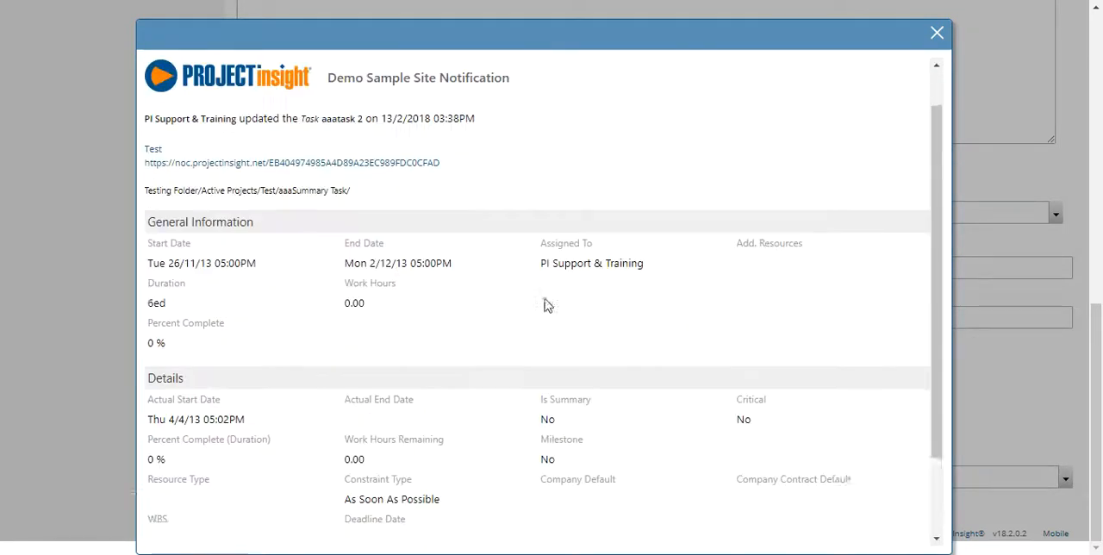
{"action": "left_click", "coordinate": [938, 34]}
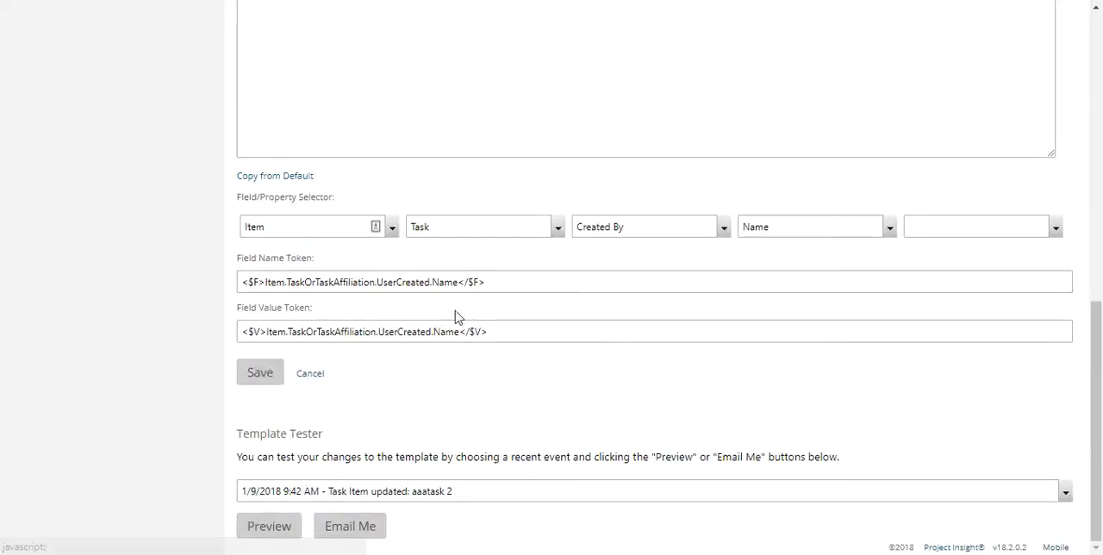
{"action": "scroll", "coordinate": [412, 362], "scroll_direction": "up", "scroll_amount": 10}
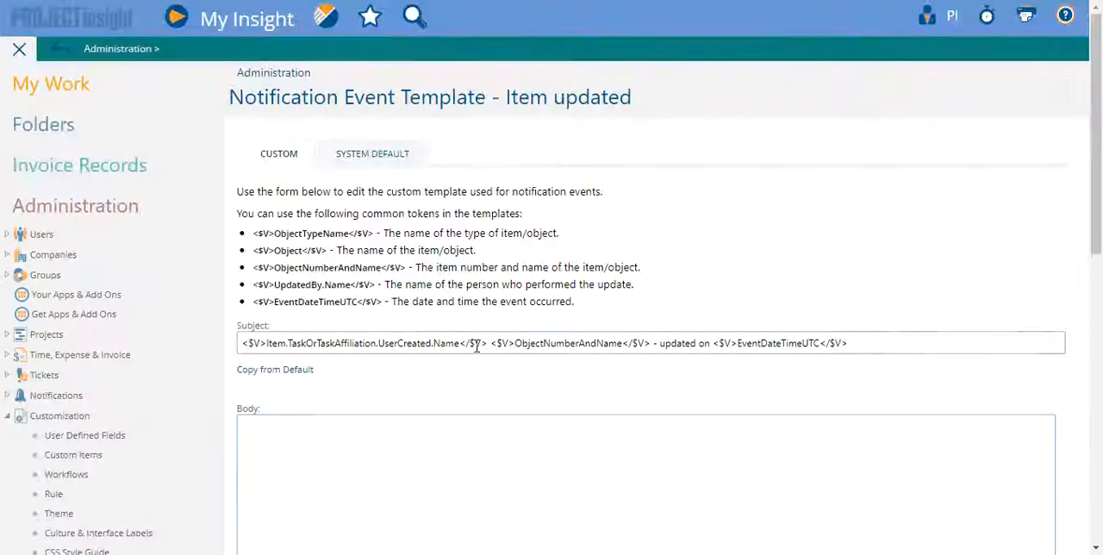
Remove the Item.TaskOrTaskAffiliation.UserCreated.Name value token from the custom subject so it begins with the ObjectNumberAndName token.
{"action": "left_click_drag", "start_coordinate": [489, 343], "coordinate": [86, 354]}
{"action": "key", "text": "BackSpace"}
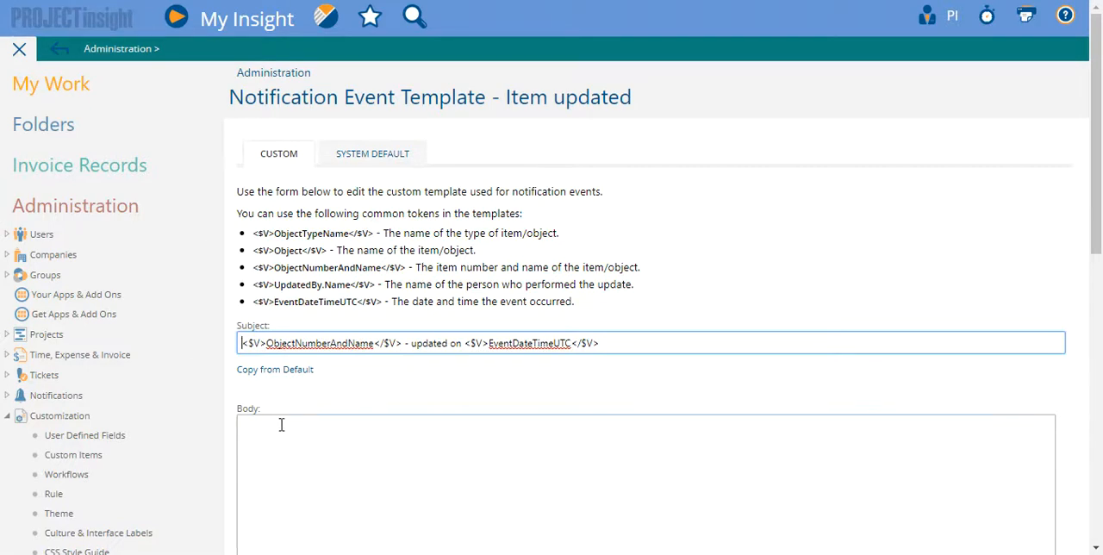
{"action": "scroll", "coordinate": [387, 530], "scroll_direction": "down", "scroll_amount": 5}
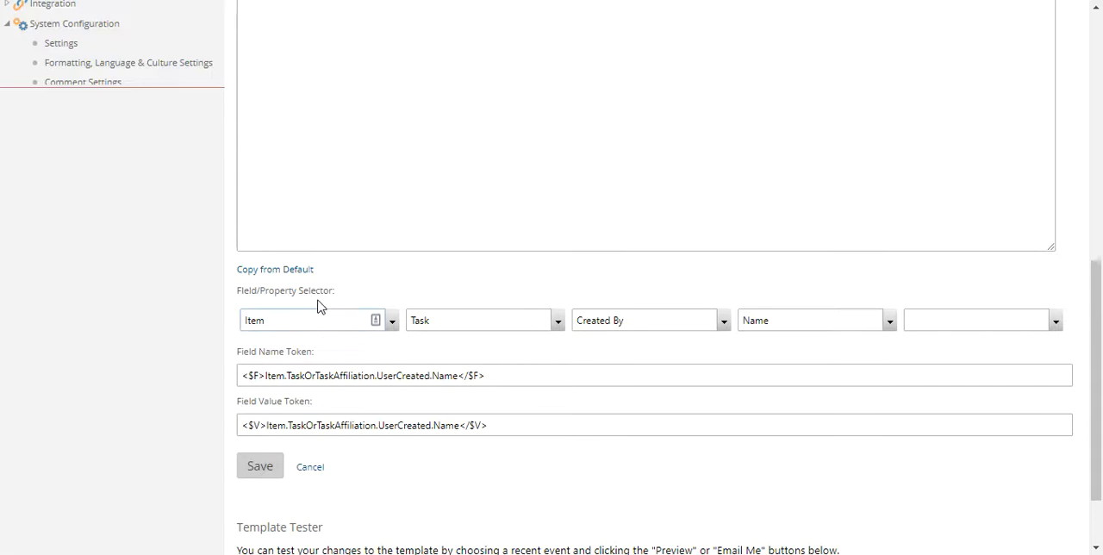
{"action": "scroll", "coordinate": [353, 358], "scroll_direction": "up", "scroll_amount": 3}
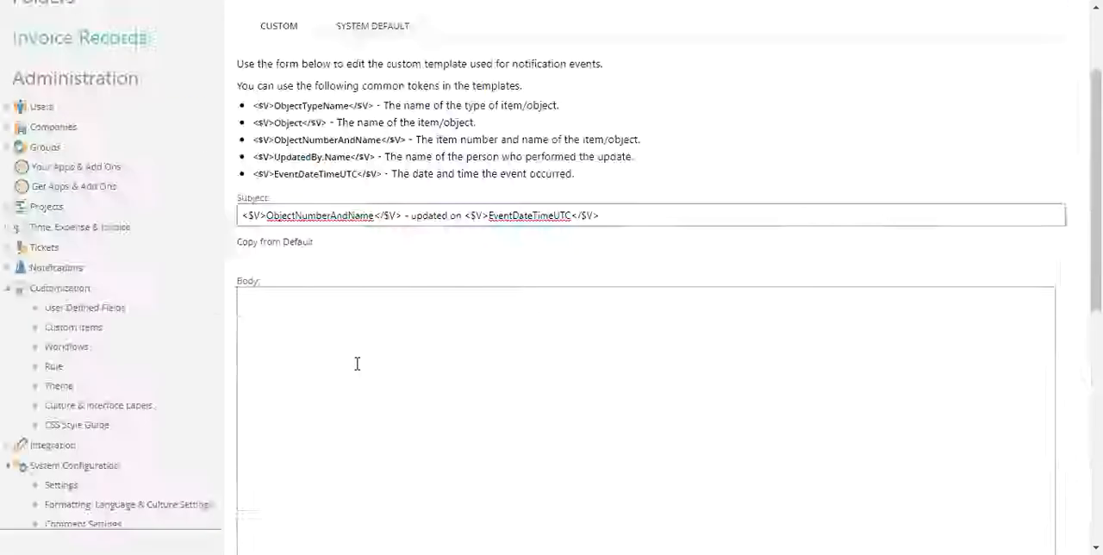
Preview the template without the task creator token using the selected aaatask 2 event, review the notification subject, and close the preview.
{"action": "scroll", "coordinate": [360, 367], "scroll_direction": "down", "scroll_amount": 4}
{"action": "left_click", "coordinate": [265, 529]}
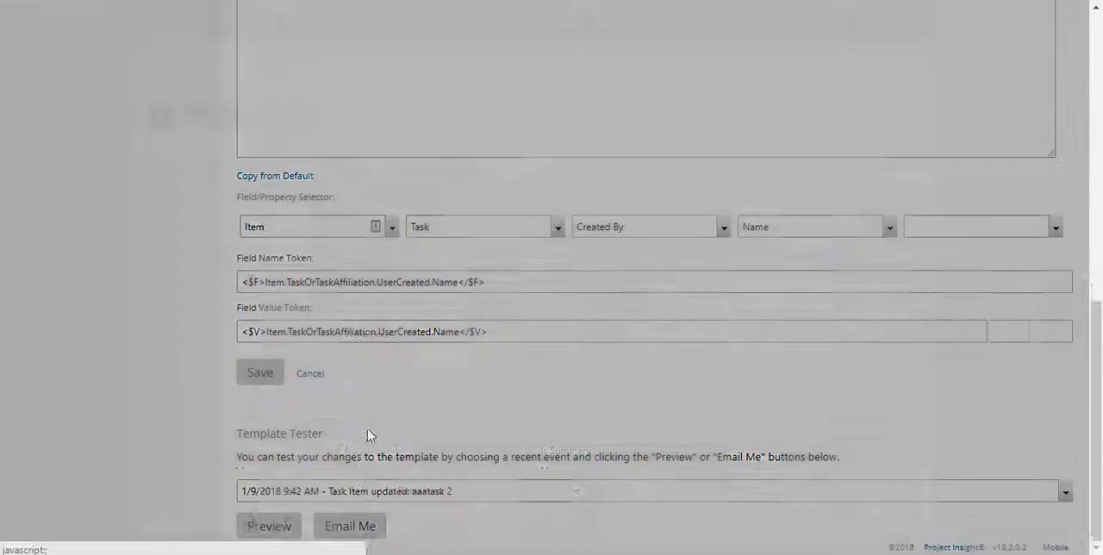
{"action": "scroll", "coordinate": [382, 395], "scroll_direction": "up", "scroll_amount": 3}
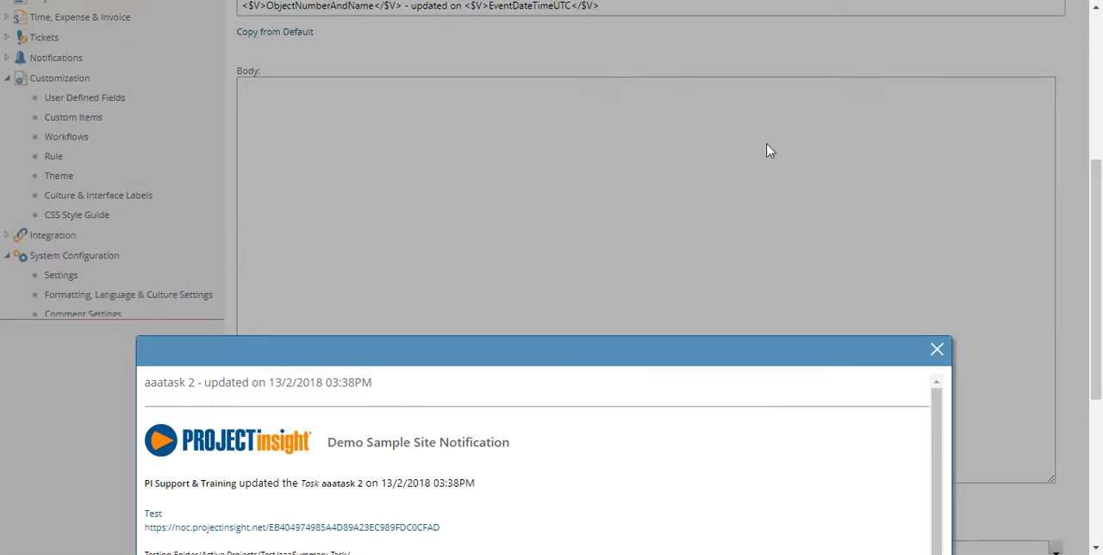
{"action": "left_click", "coordinate": [937, 349]}
Copy the system default text into the custom template's empty body.
{"action": "scroll", "coordinate": [838, 280], "scroll_direction": "down", "scroll_amount": 4}
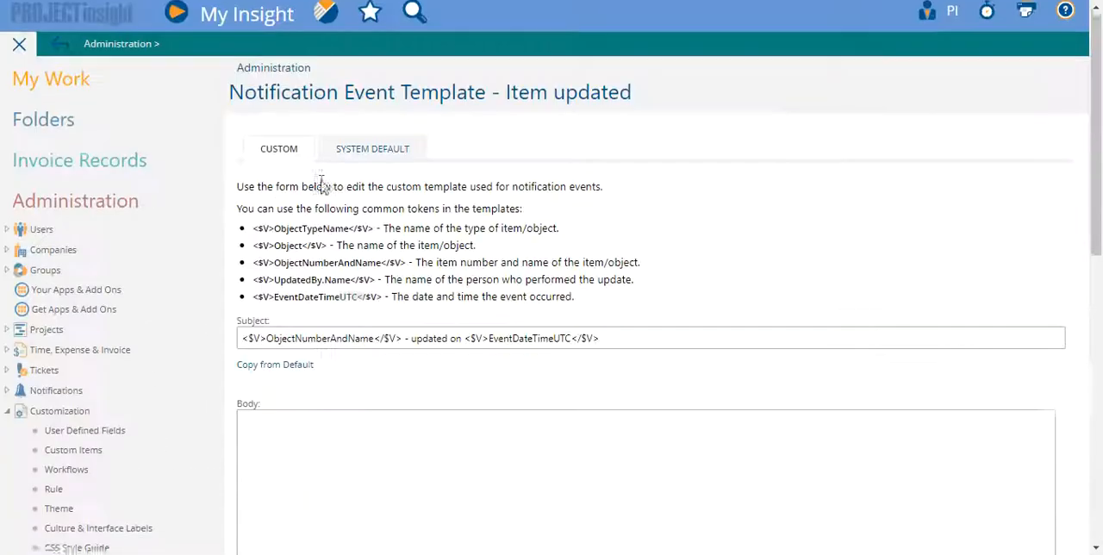
{"action": "scroll", "coordinate": [312, 302], "scroll_direction": "down", "scroll_amount": 4}
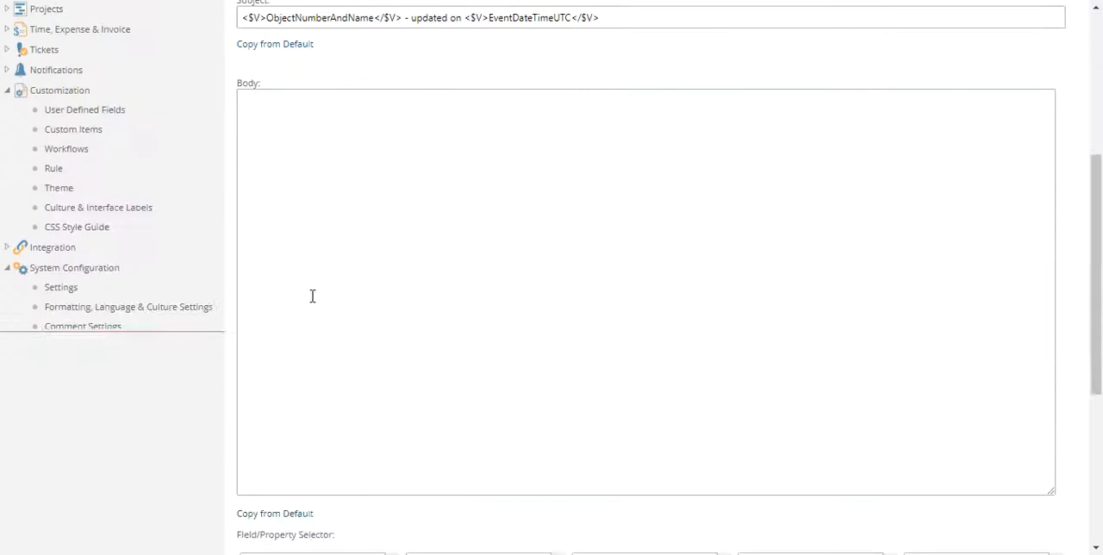
{"action": "left_click", "coordinate": [310, 516]}
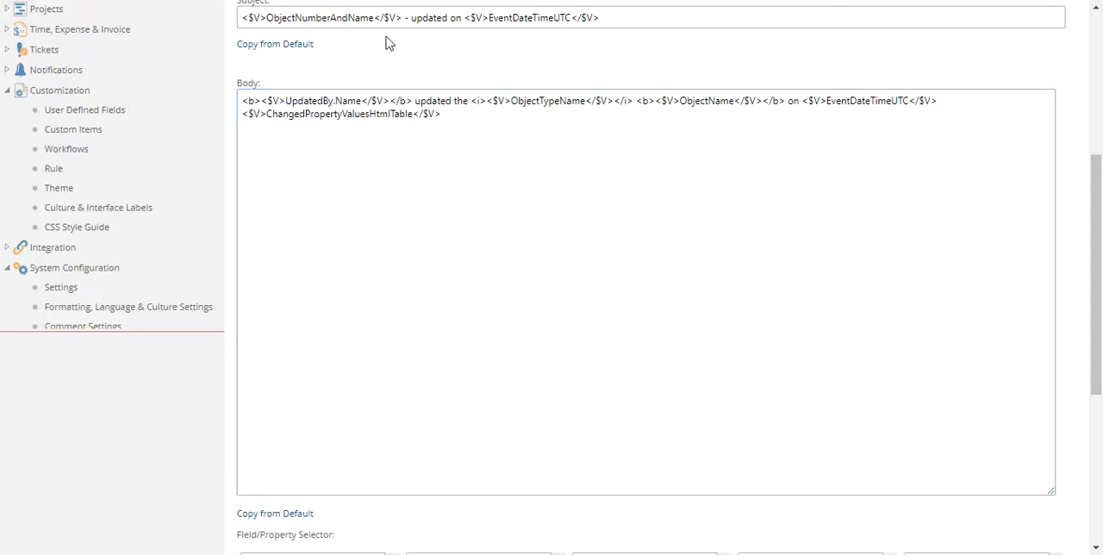
{"action": "scroll", "coordinate": [492, 271], "scroll_direction": "down", "scroll_amount": 4}
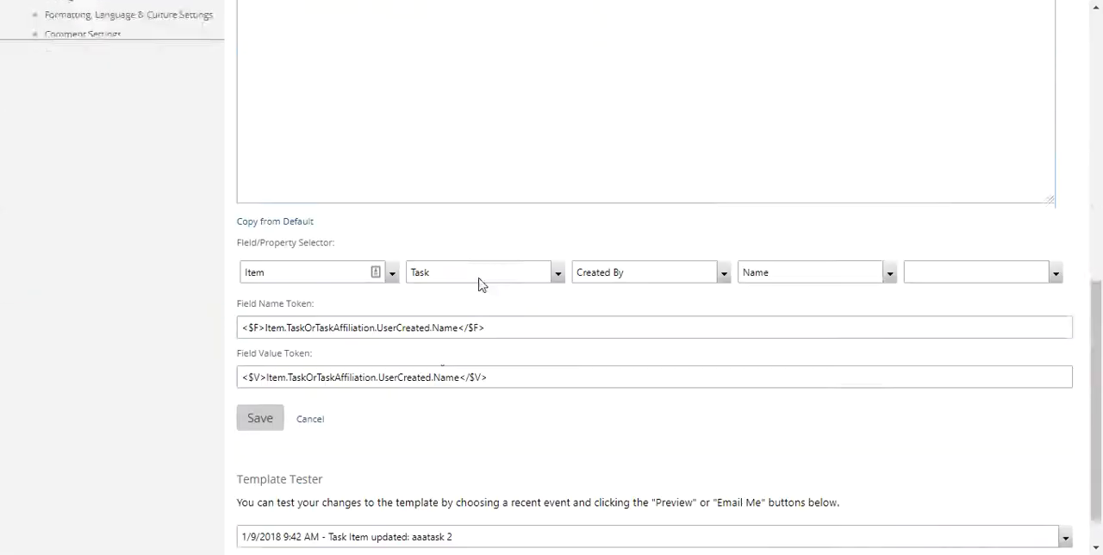
{"action": "left_click", "coordinate": [266, 375]}
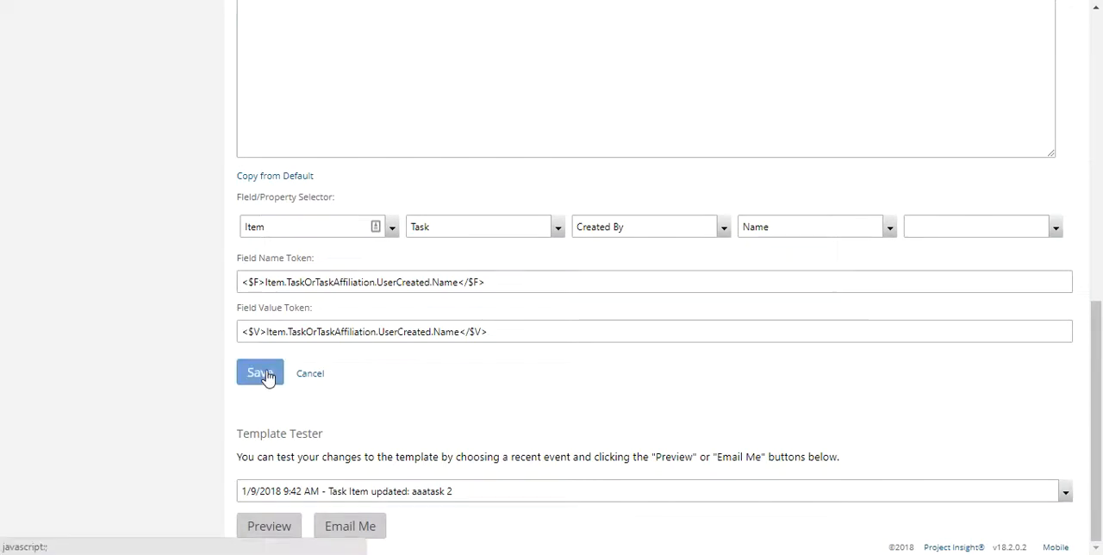
Clear all text from the custom template body, save the template, and acknowledge the save message.
{"action": "key", "text": "ctrl+a"}
{"action": "key", "text": "BackSpace"}
{"action": "scroll", "coordinate": [337, 328], "scroll_direction": "down", "scroll_amount": 5}
{"action": "scroll", "coordinate": [314, 416], "scroll_direction": "down", "scroll_amount": 2}
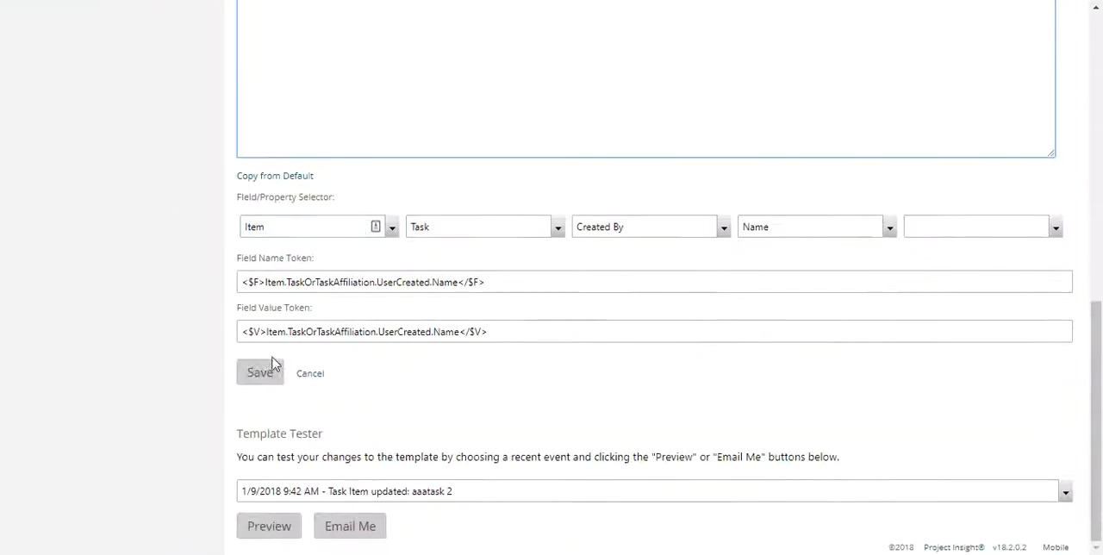
{"action": "left_click", "coordinate": [261, 373]}
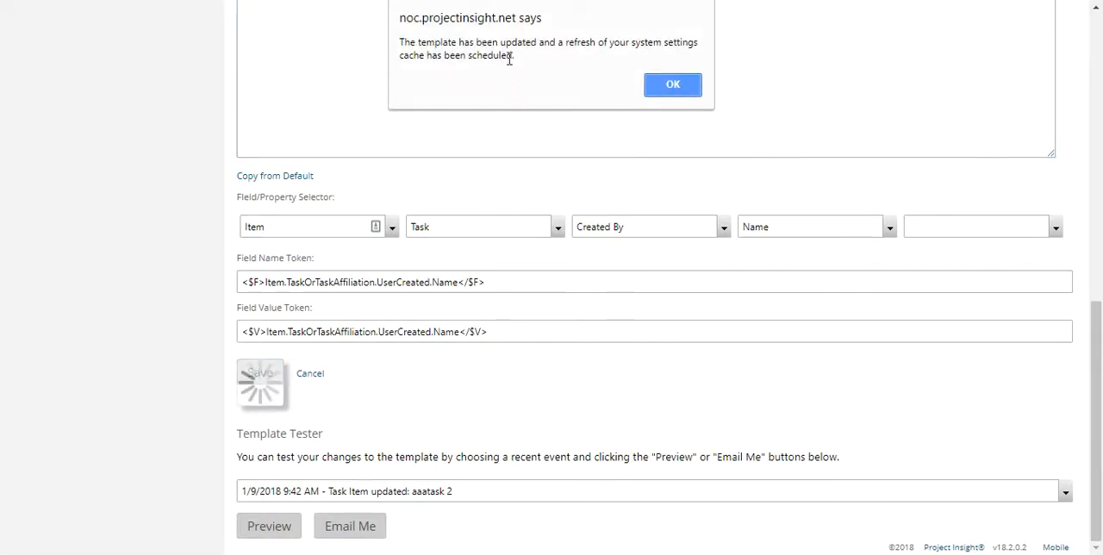
{"action": "left_click", "coordinate": [673, 86]}
Check the cache status in the Original Culture Set's general settings and in the Culture & Interface Labels list.
{"action": "scroll", "coordinate": [543, 178], "scroll_direction": "up", "scroll_amount": 3}
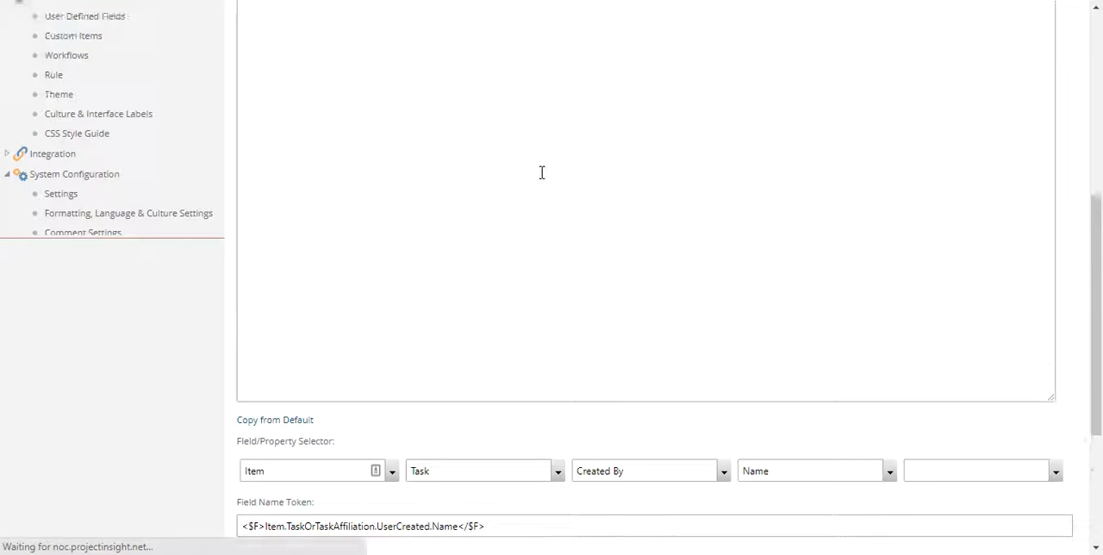
{"action": "scroll", "coordinate": [542, 177], "scroll_direction": "up", "scroll_amount": 4}
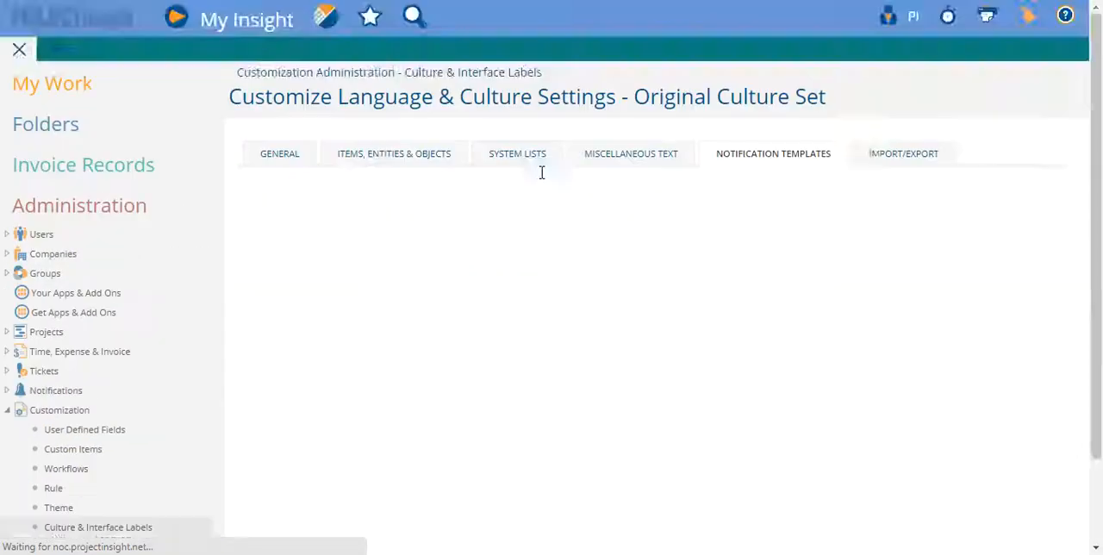
{"action": "left_click", "coordinate": [278, 82]}
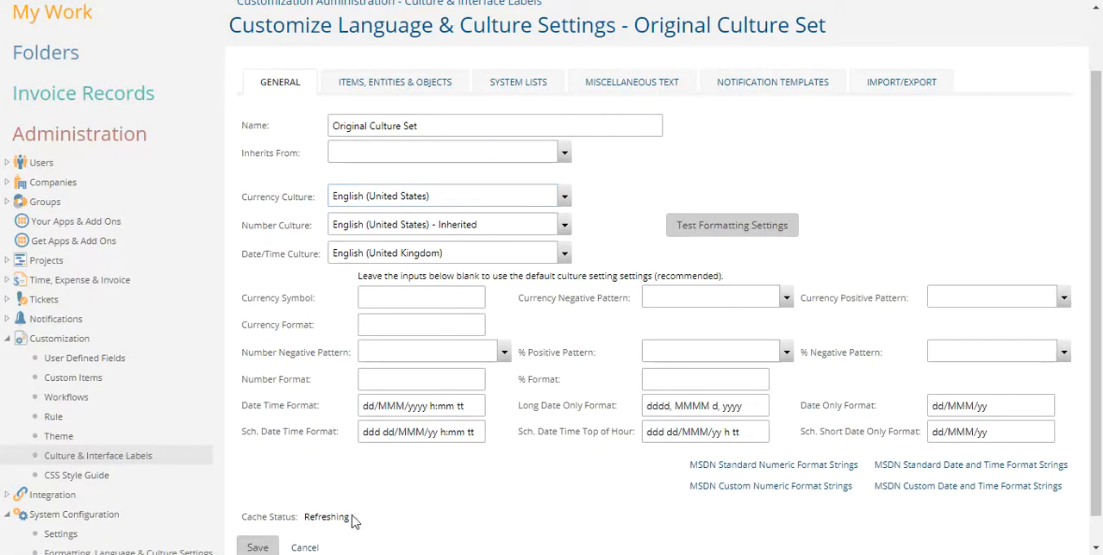
{"action": "scroll", "coordinate": [366, 411], "scroll_direction": "down", "scroll_amount": 1}
{"action": "scroll", "coordinate": [167, 365], "scroll_direction": "down", "scroll_amount": 4}
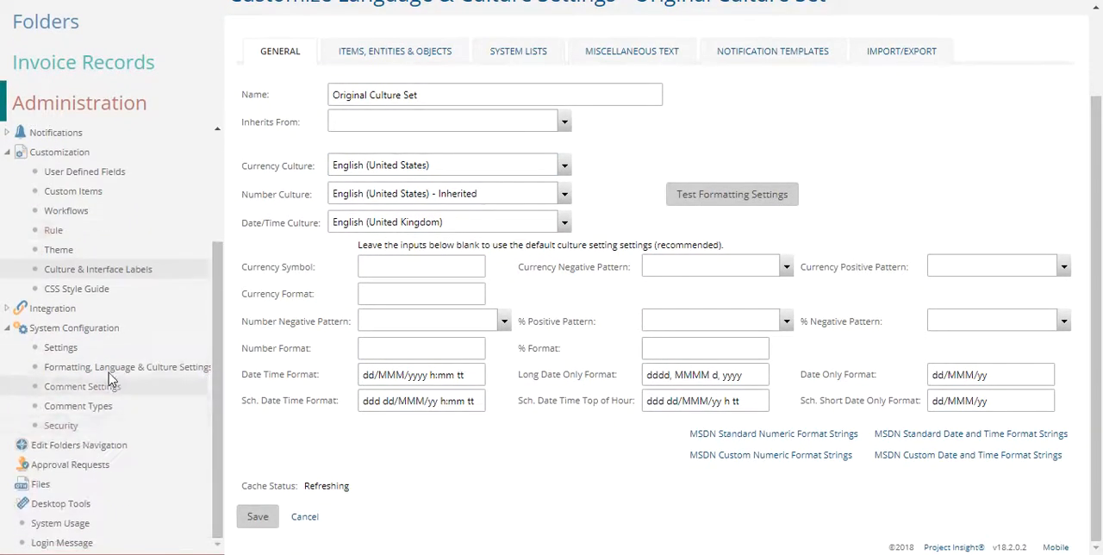
{"action": "left_click", "coordinate": [102, 269]}
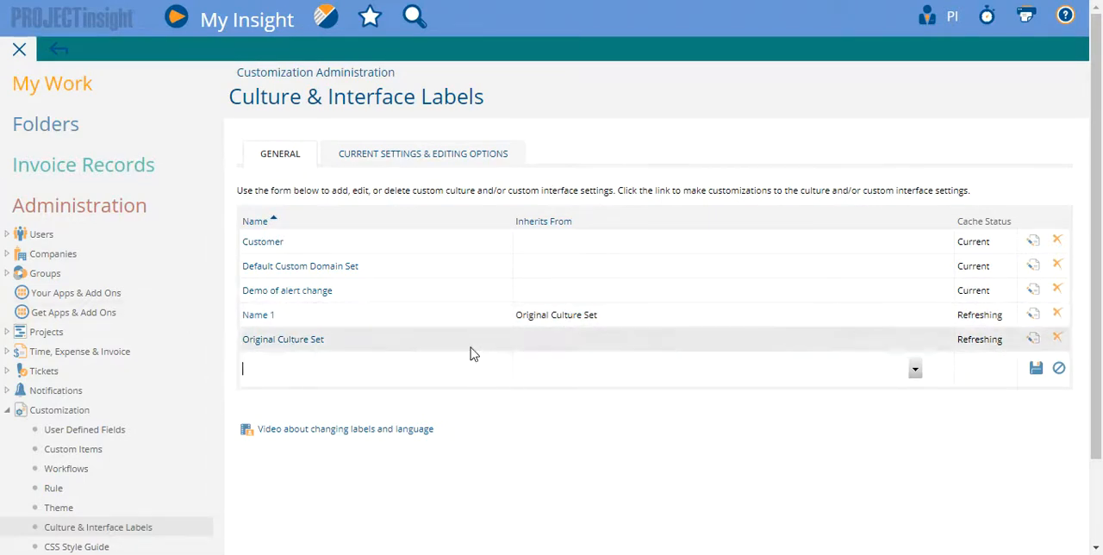
{"action": "scroll", "coordinate": [473, 352], "scroll_direction": "down", "scroll_amount": 2}
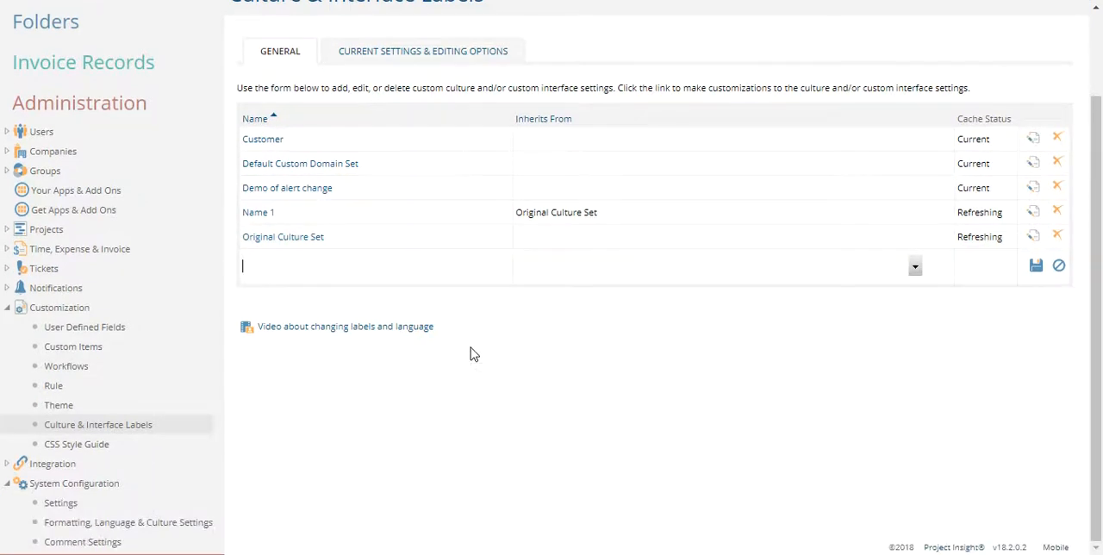